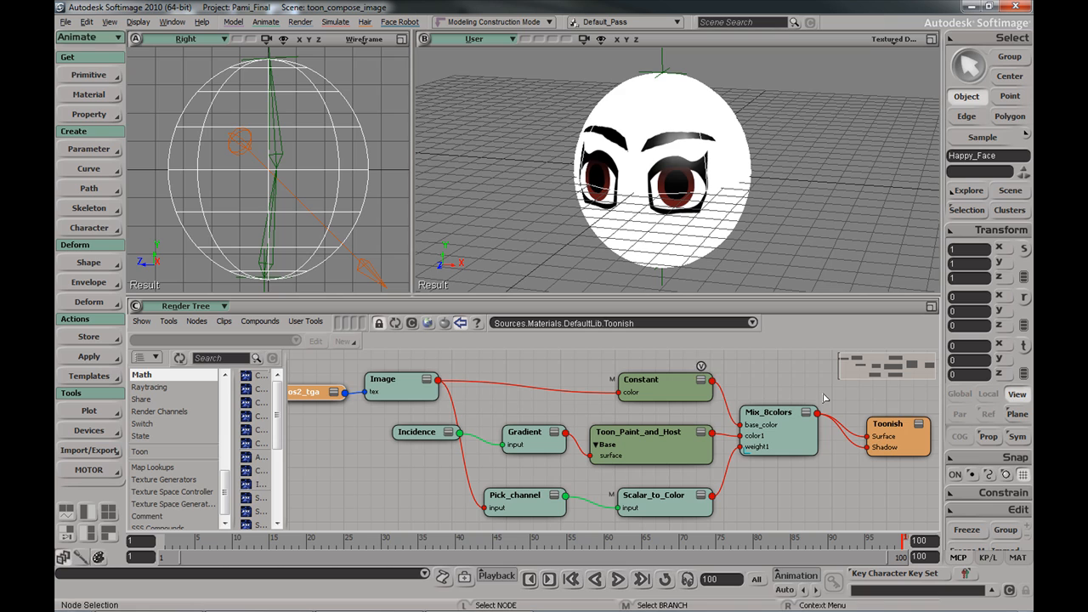
In the Scene Layer Manager, hide the FaceHappy layer and stop it rendering
{"action": "key", "text": "6"}
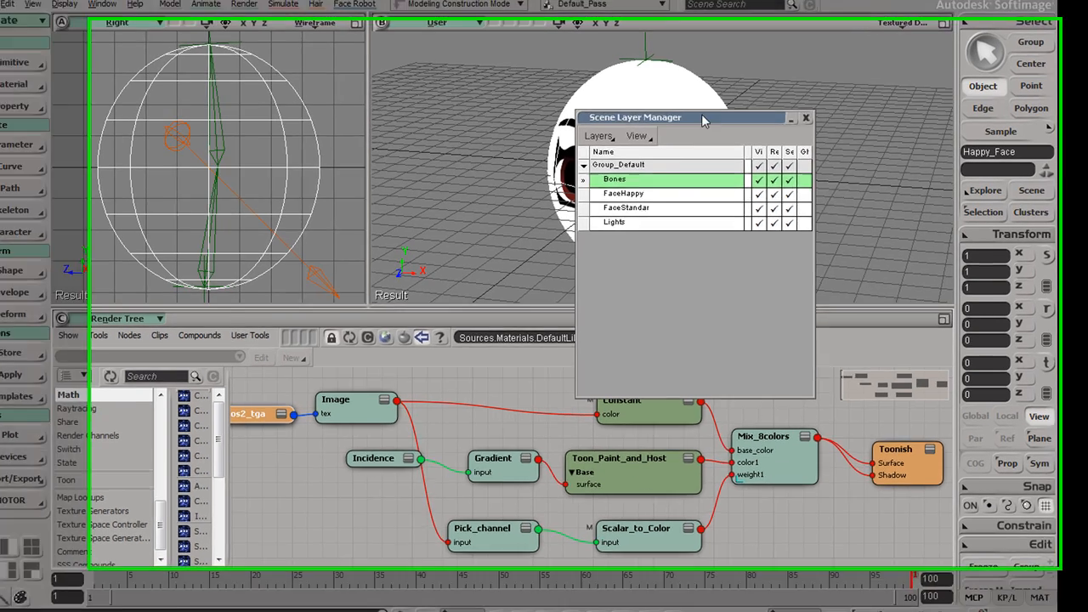
{"action": "left_click_drag", "start_coordinate": [705, 114], "coordinate": [795, 220]}
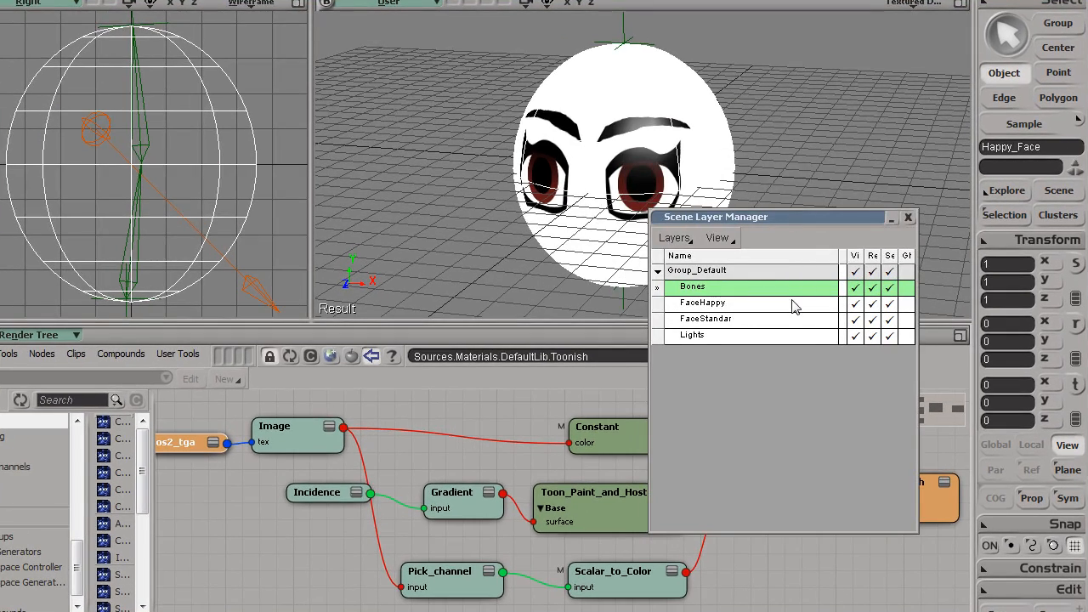
{"action": "right_click", "coordinate": [857, 308]}
{"action": "left_click", "coordinate": [856, 304]}
{"action": "left_click", "coordinate": [872, 303]}
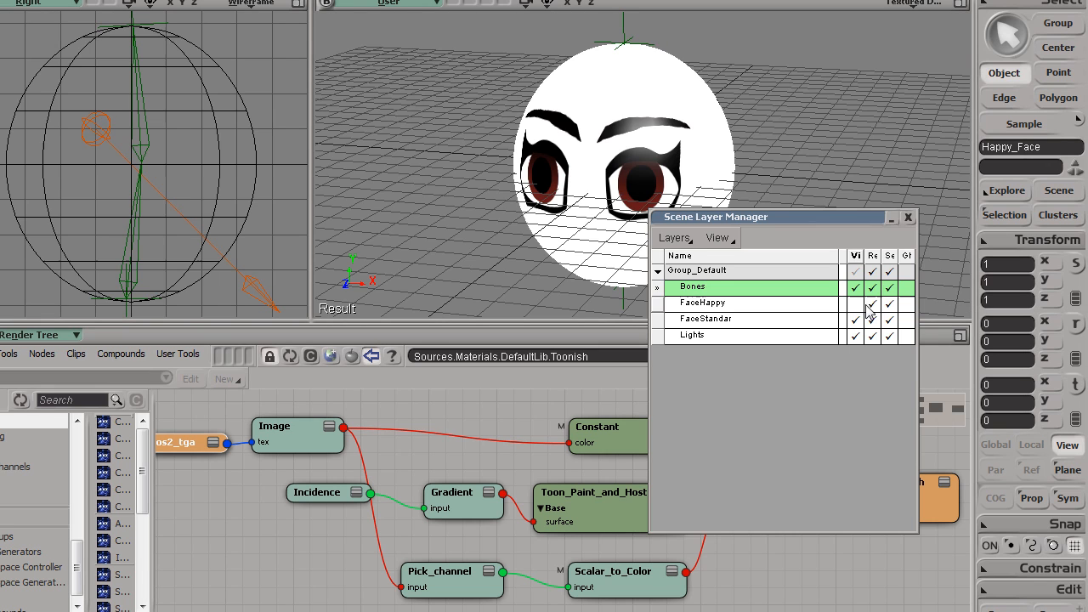
Make FaceStandar the current layer and select the Standar_Face object
{"action": "left_click", "coordinate": [745, 320]}
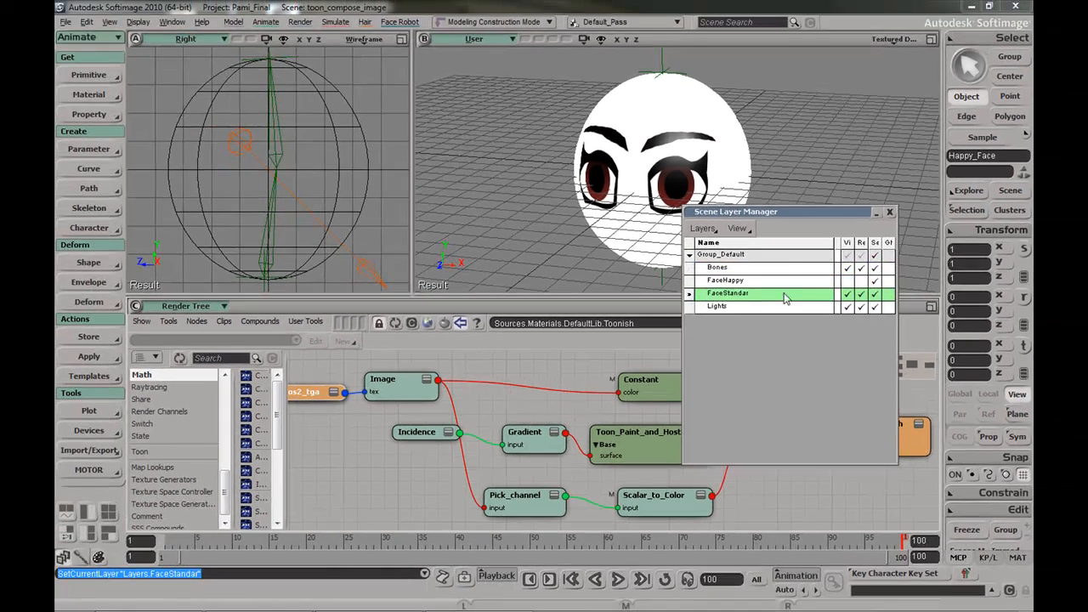
{"action": "left_click", "coordinate": [847, 294]}
{"action": "left_click", "coordinate": [847, 293]}
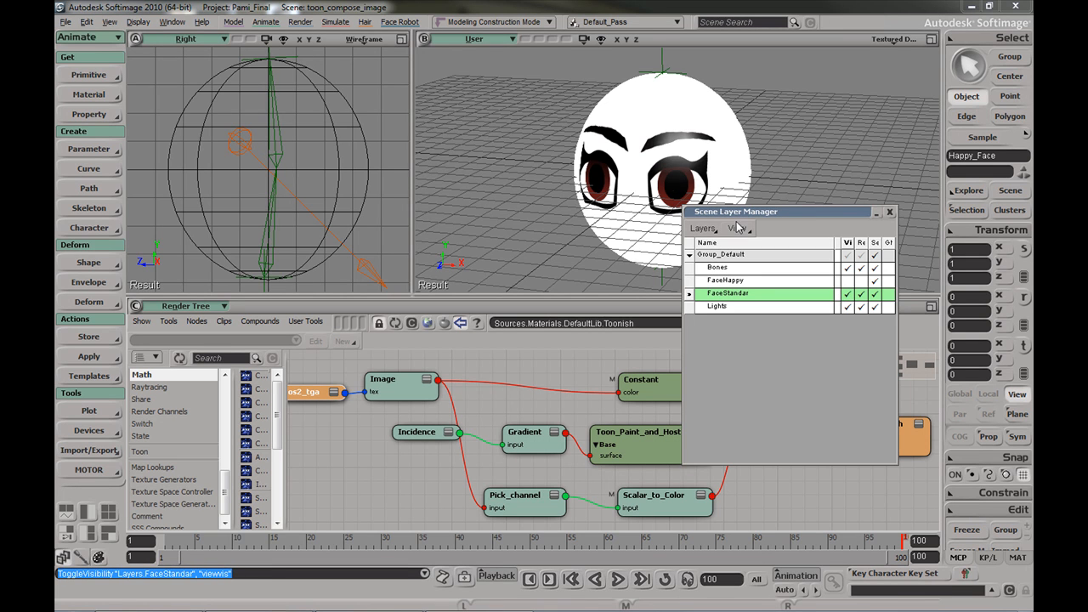
{"action": "left_click", "coordinate": [648, 112]}
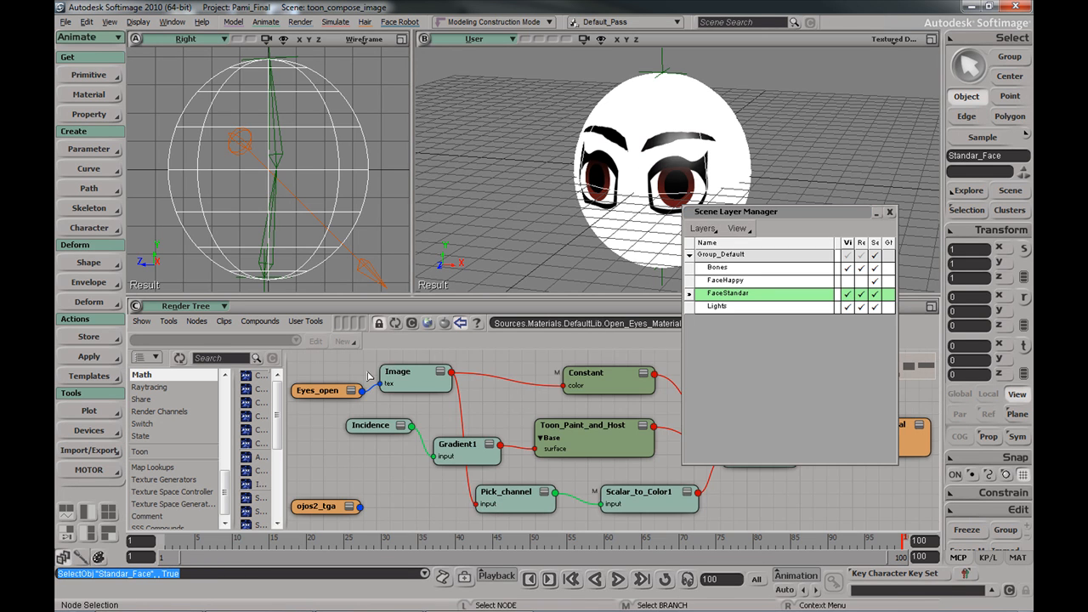
Delete the ojos2_tga image node, inspect the Eyes_open clip, and draw a render region over the face
{"action": "left_click_drag", "start_coordinate": [362, 513], "coordinate": [294, 527]}
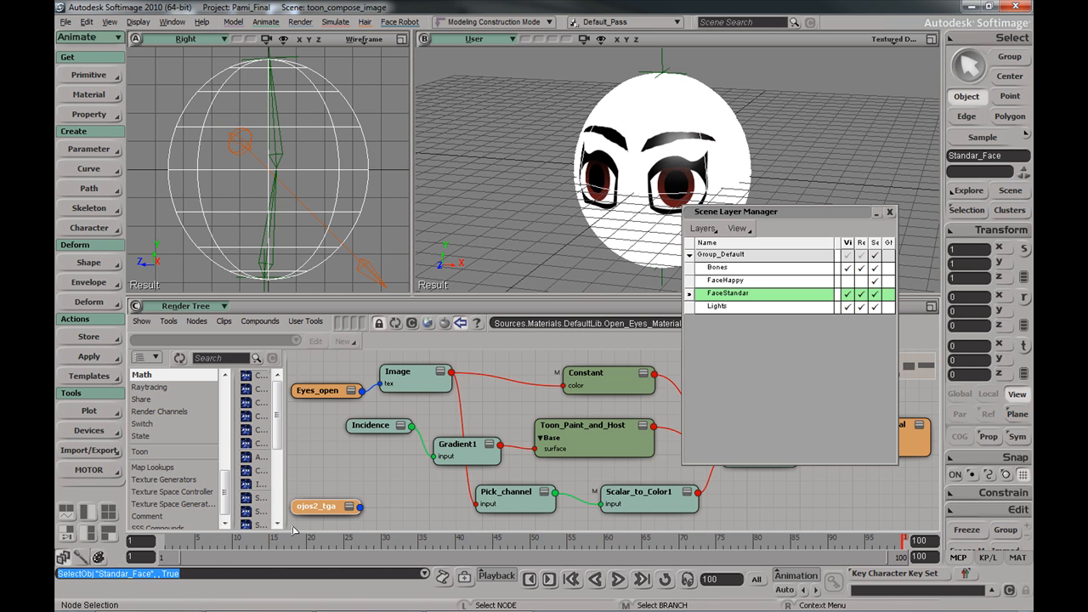
{"action": "key", "text": "Delete"}
{"action": "double_click", "coordinate": [332, 389]}
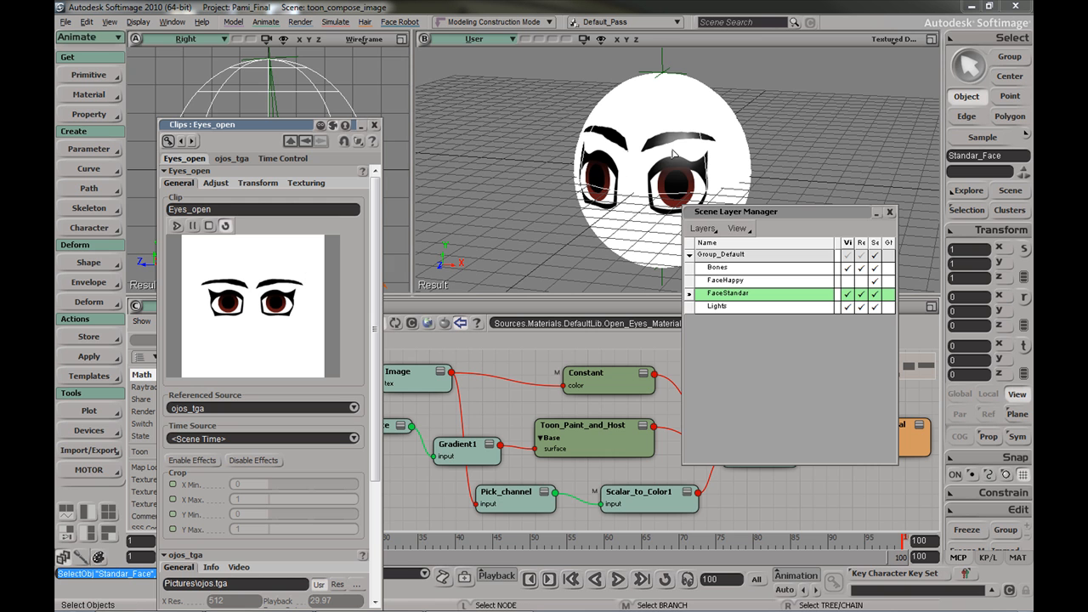
{"action": "left_click_drag", "start_coordinate": [736, 218], "coordinate": [735, 303]}
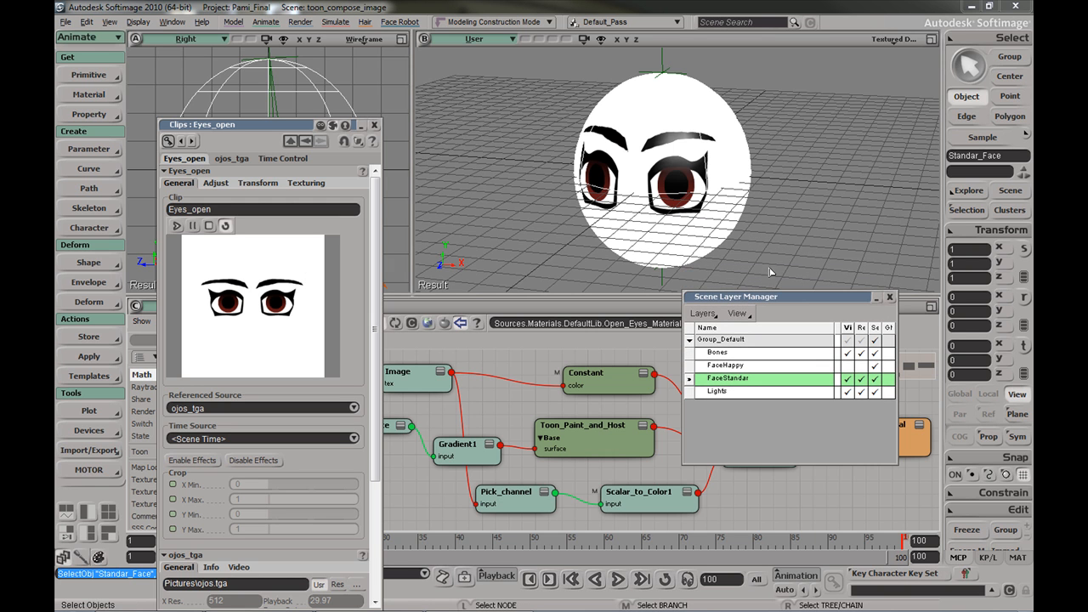
{"action": "left_click_drag", "start_coordinate": [530, 55], "coordinate": [776, 283]}
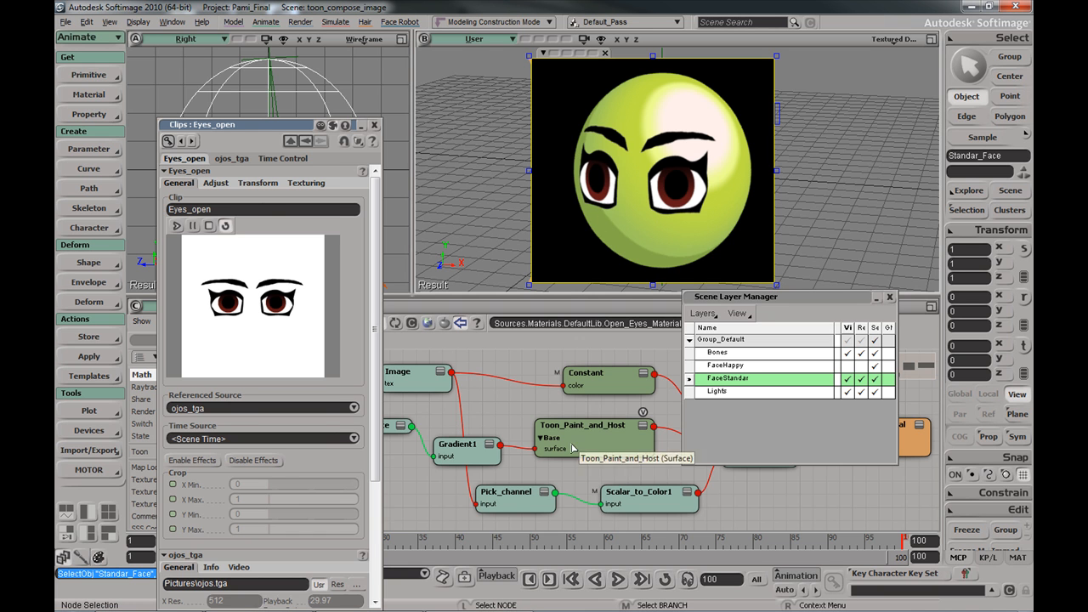
Move Gradient1's green stop to position 0.14 with colour 0.620, 0.773, 0.369
{"action": "double_click", "coordinate": [474, 451]}
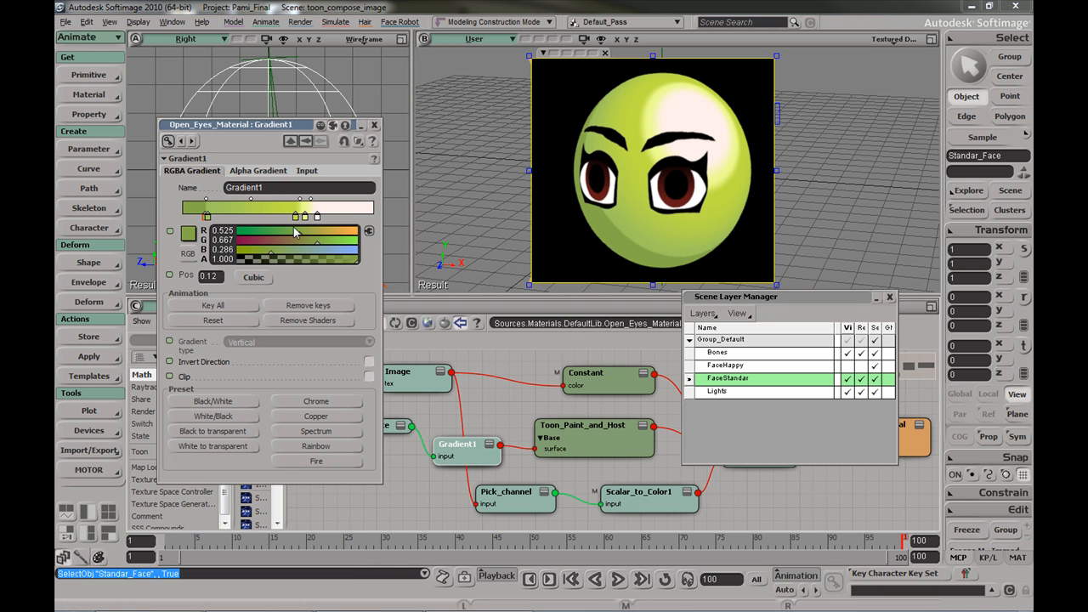
{"action": "left_click_drag", "start_coordinate": [206, 217], "coordinate": [236, 217]}
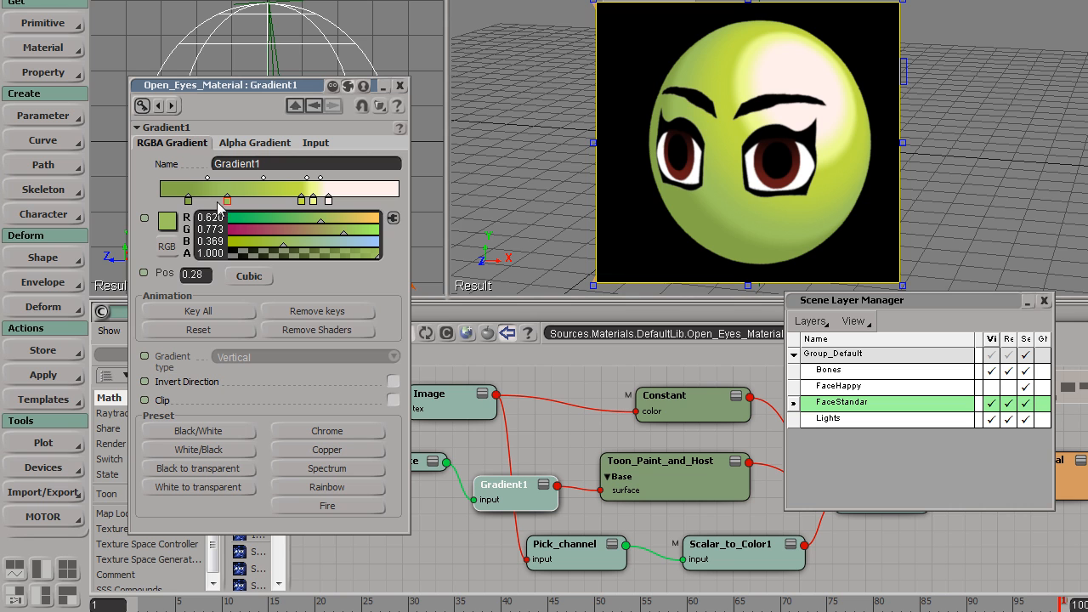
{"action": "left_click_drag", "start_coordinate": [227, 204], "coordinate": [194, 210]}
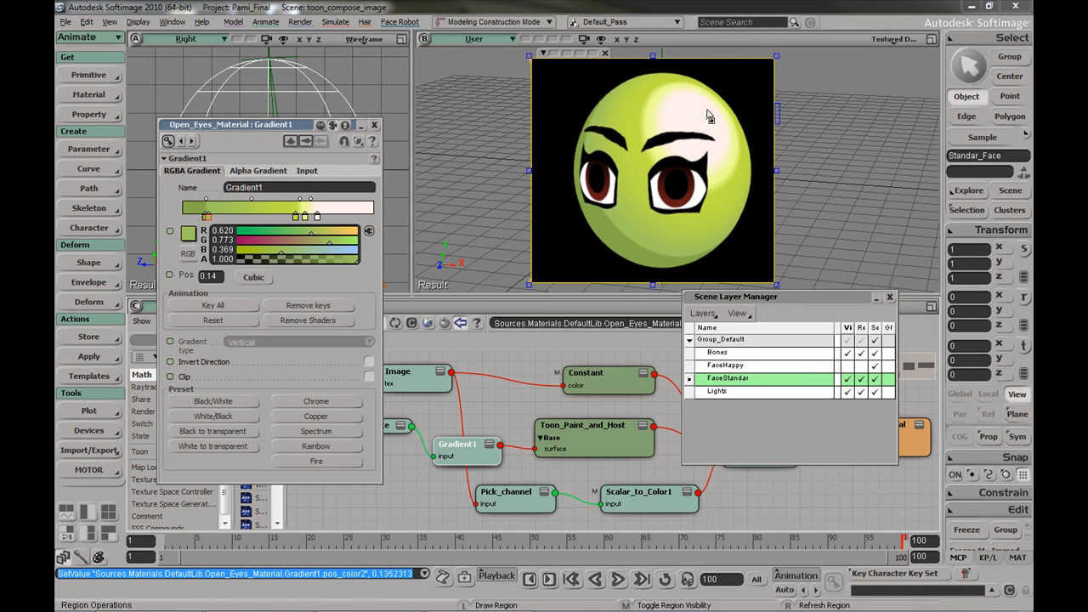
{"action": "left_click", "coordinate": [374, 125]}
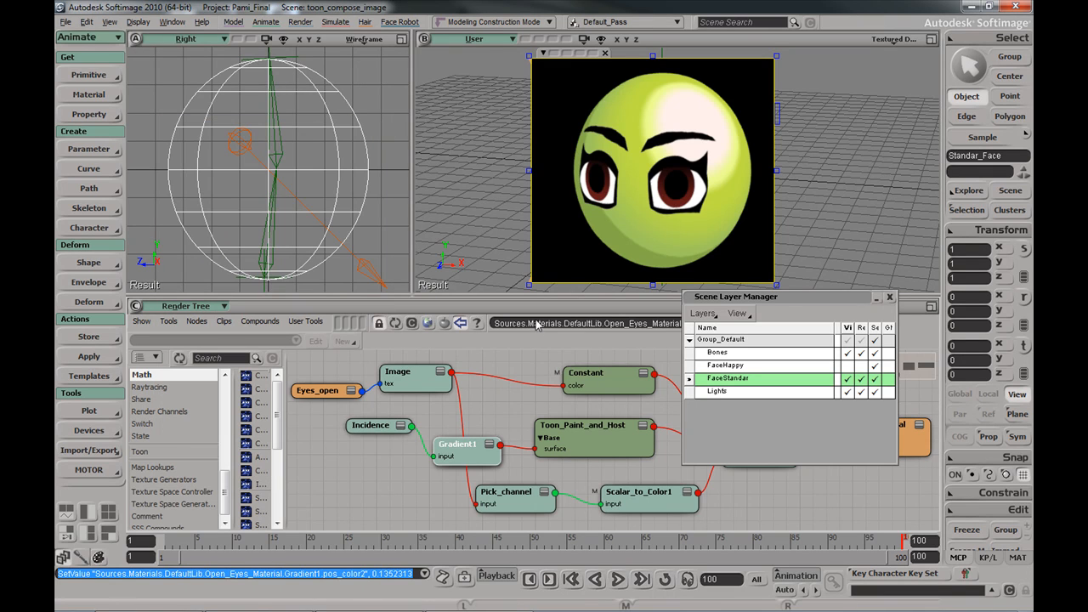
{"action": "left_click_drag", "start_coordinate": [387, 429], "coordinate": [368, 456]}
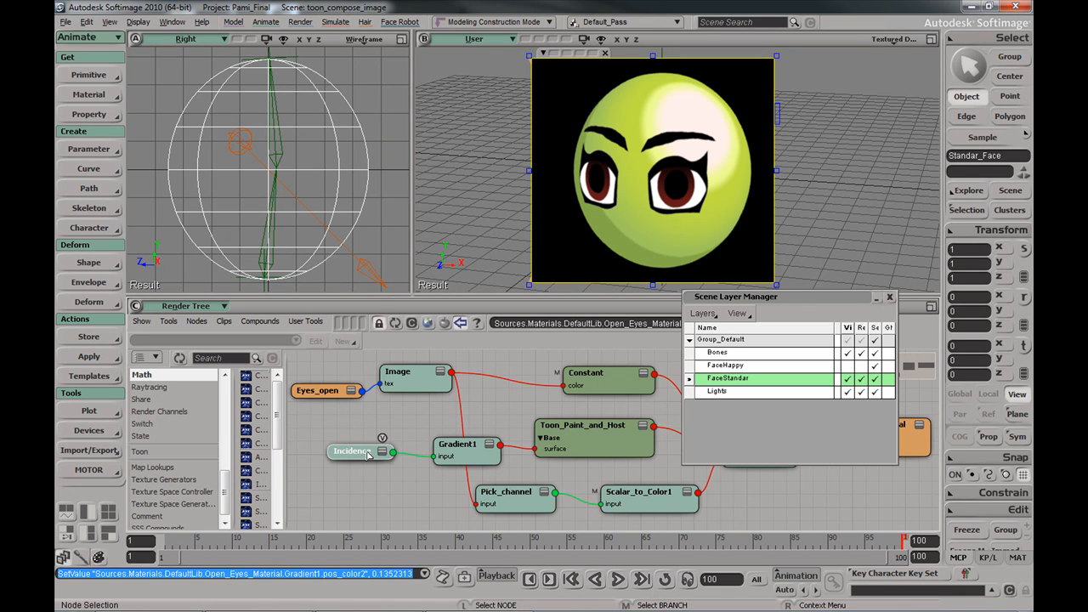
{"action": "double_click", "coordinate": [358, 451]}
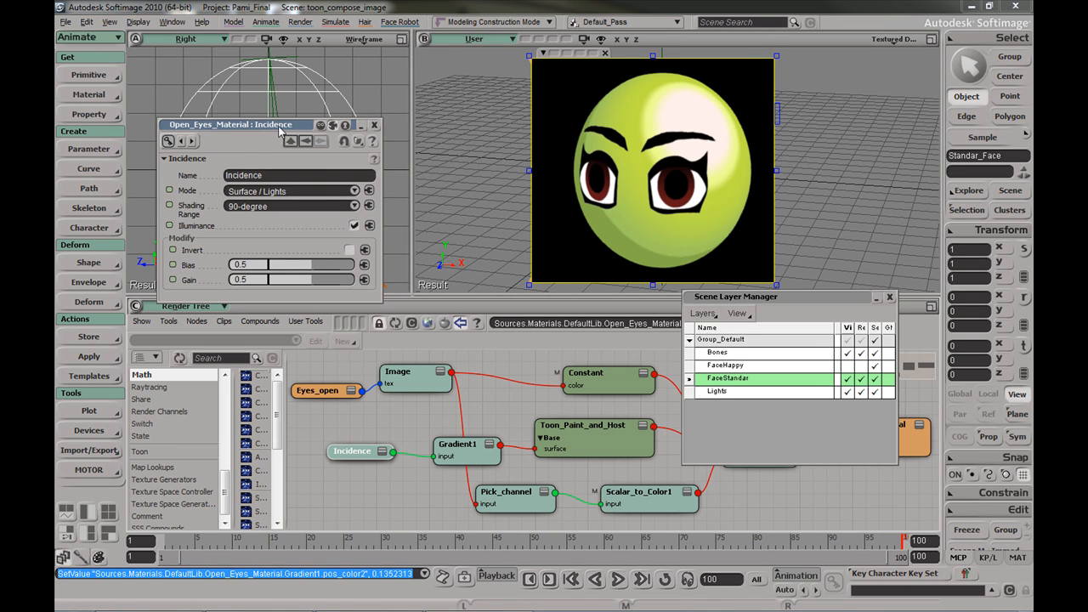
{"action": "left_click", "coordinate": [255, 192]}
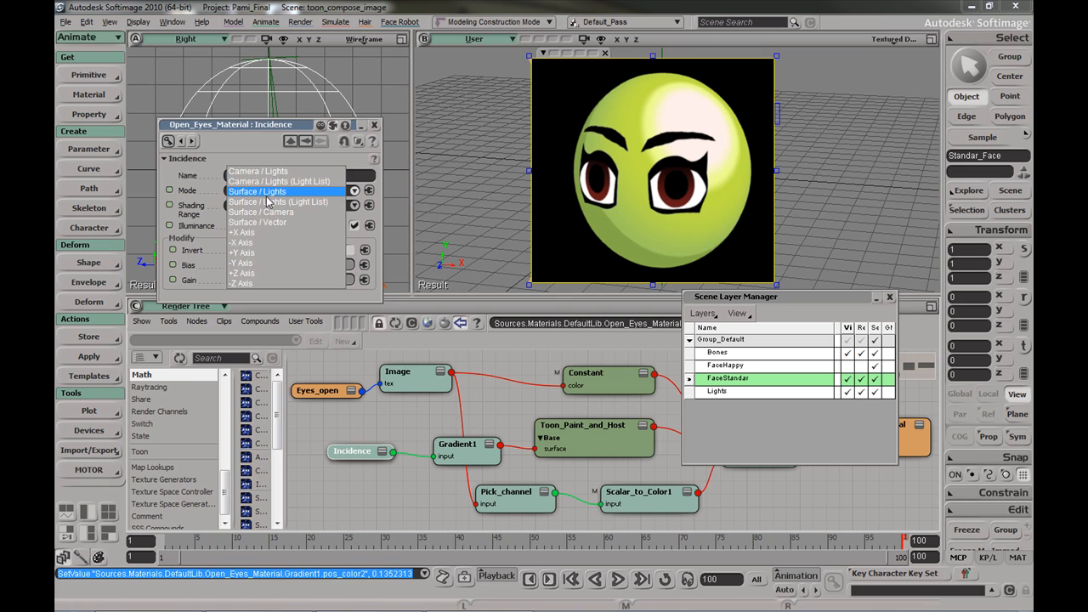
{"action": "left_click", "coordinate": [285, 192]}
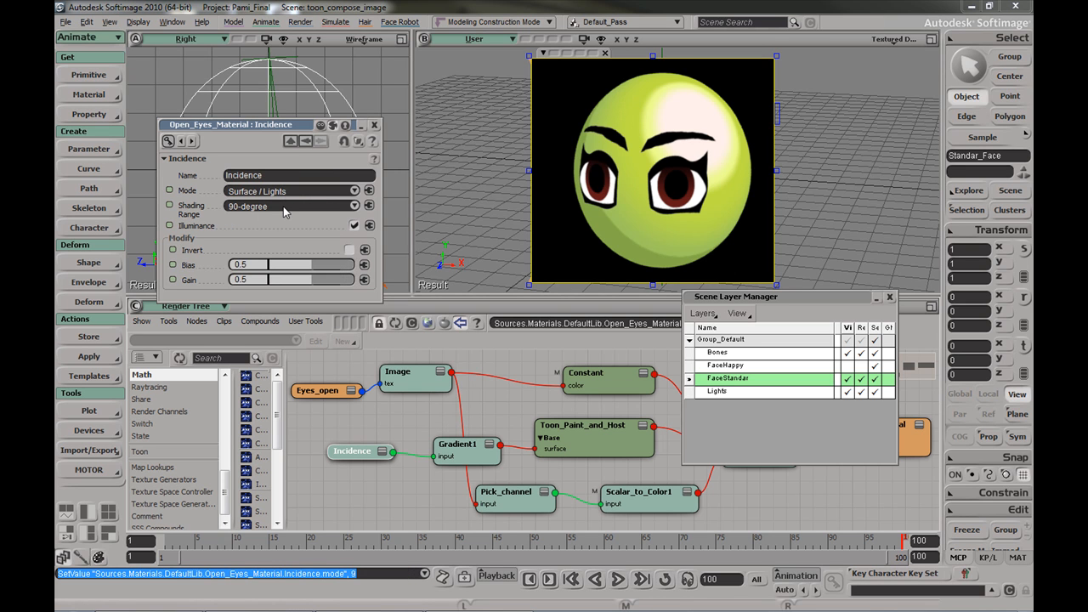
{"action": "left_click", "coordinate": [280, 208]}
{"action": "left_click", "coordinate": [274, 220]}
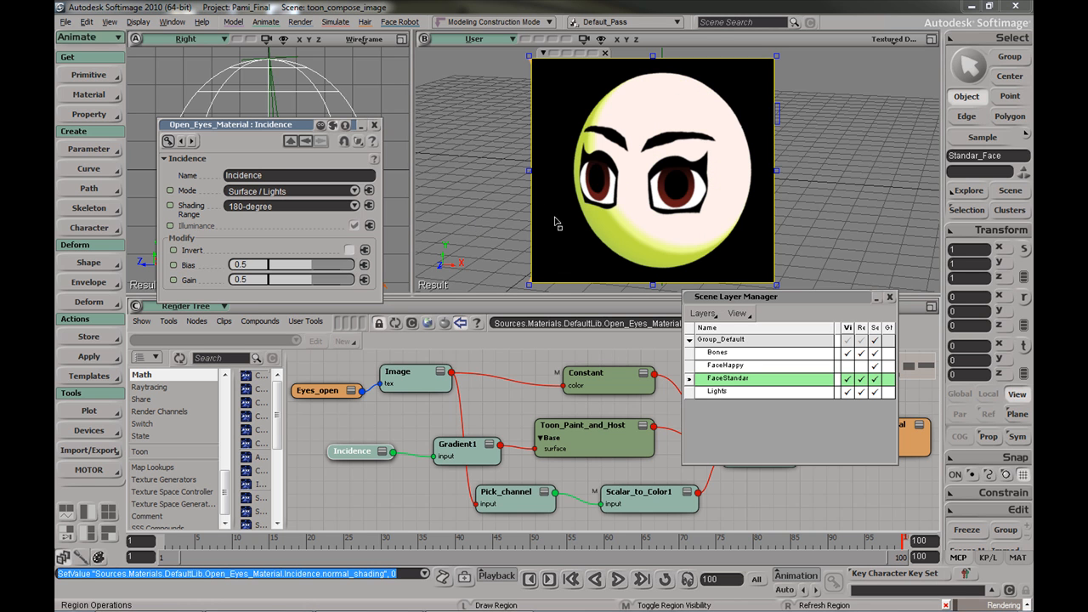
{"action": "left_click", "coordinate": [278, 207]}
{"action": "left_click", "coordinate": [260, 197]}
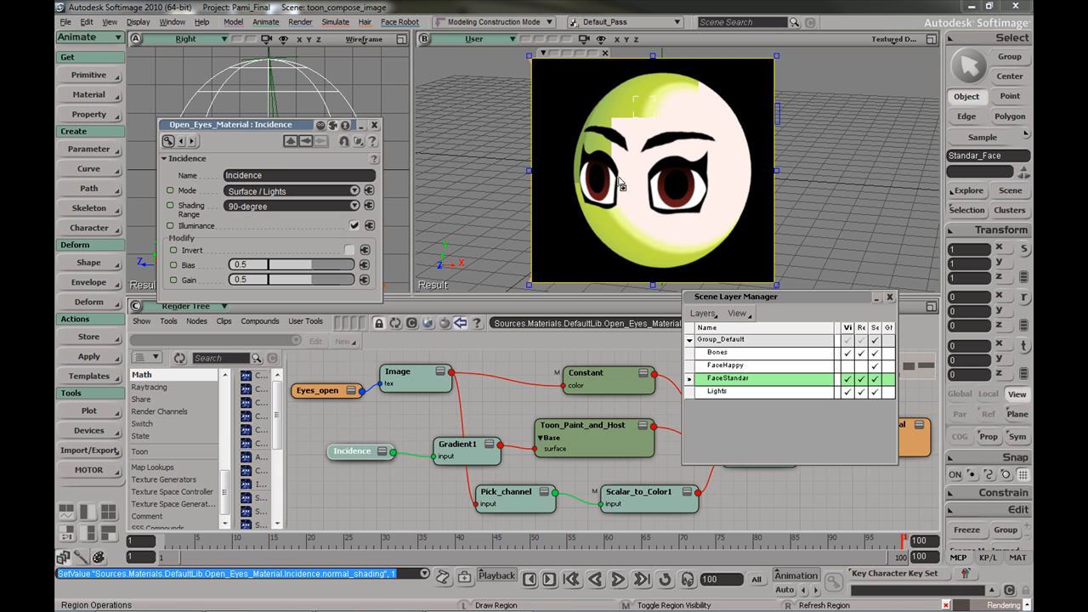
{"action": "left_click", "coordinate": [286, 265]}
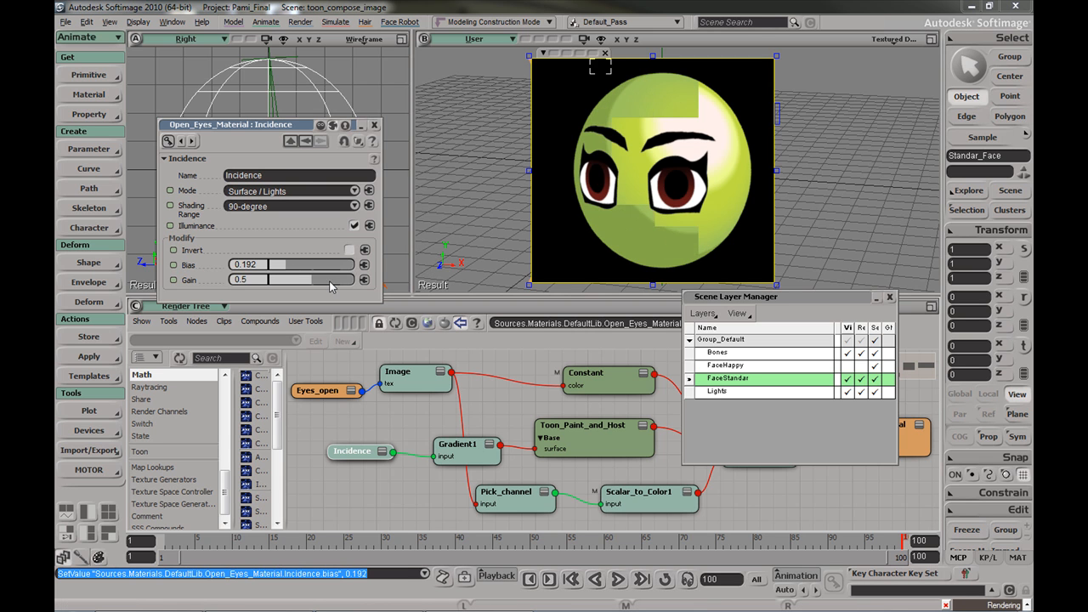
{"action": "left_click", "coordinate": [327, 280]}
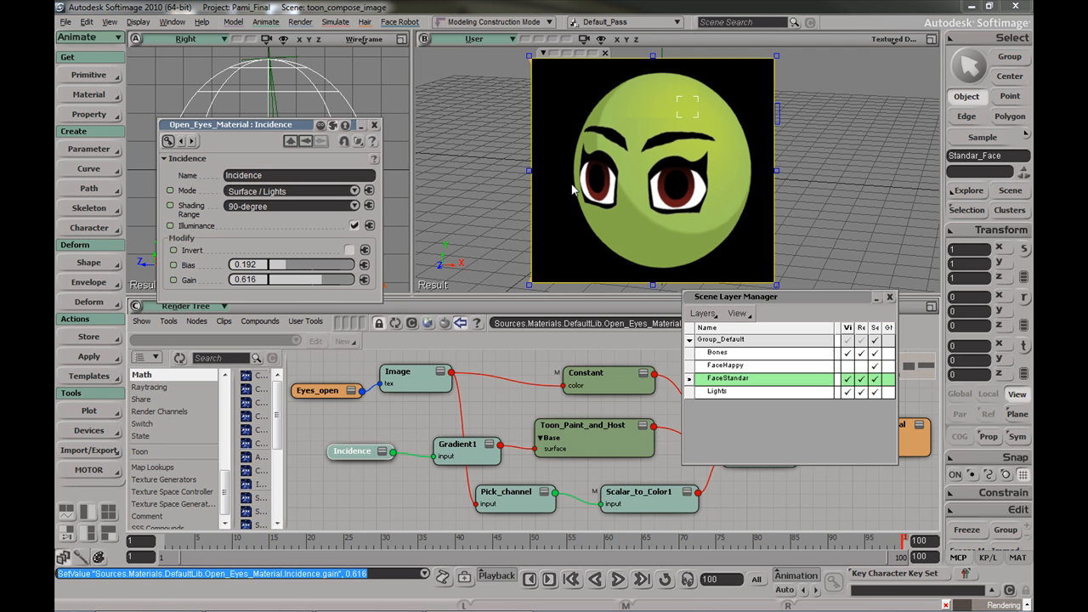
{"action": "left_click", "coordinate": [292, 280]}
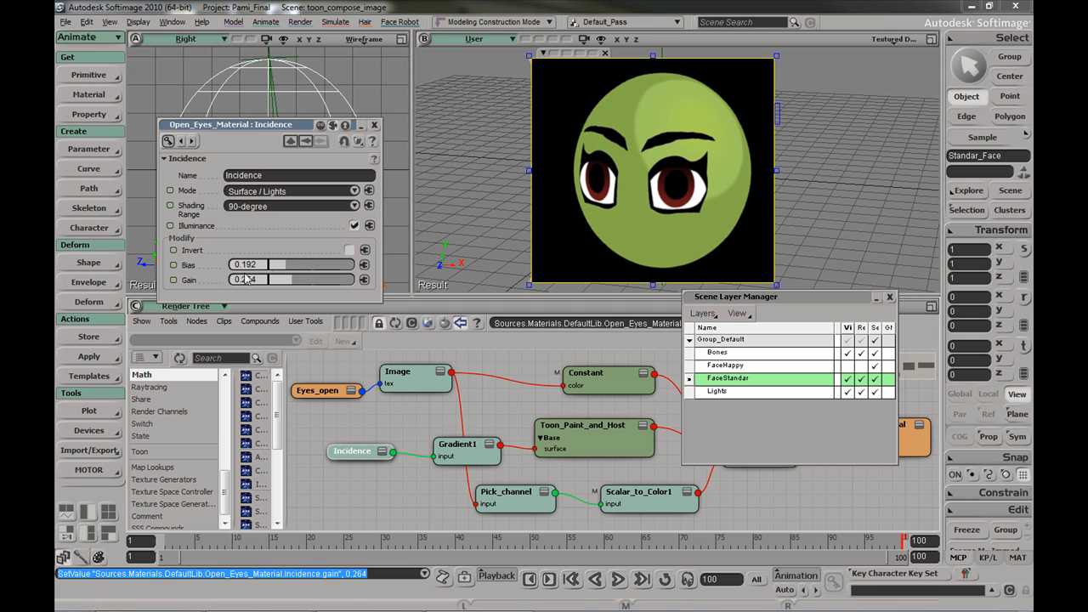
{"action": "key", "text": "Tab"}
{"action": "type", "text": "0.5"}
{"action": "key", "text": "Return"}
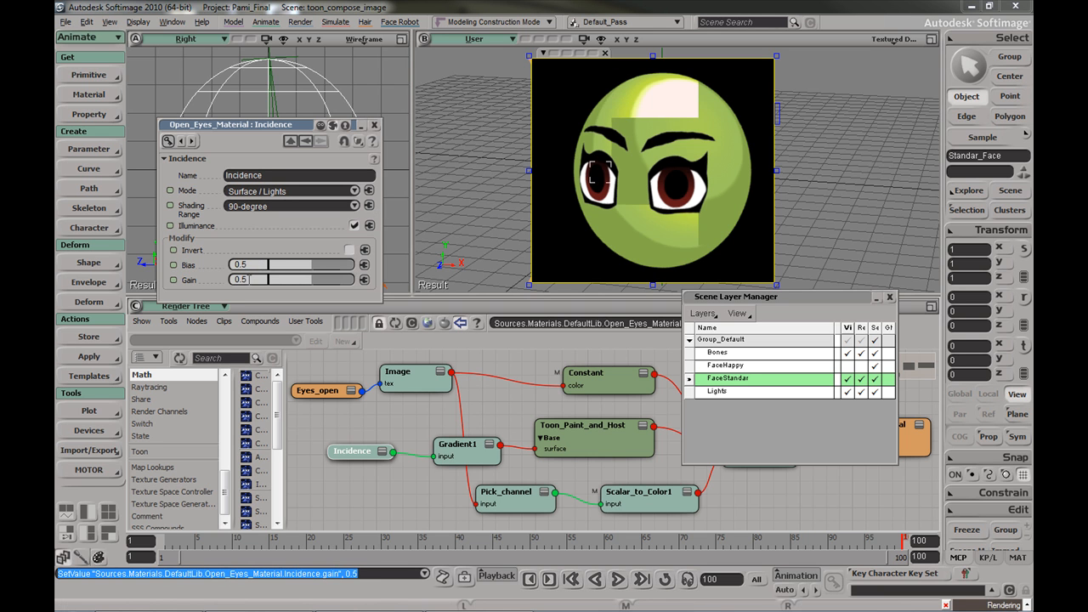
{"action": "left_click", "coordinate": [375, 126]}
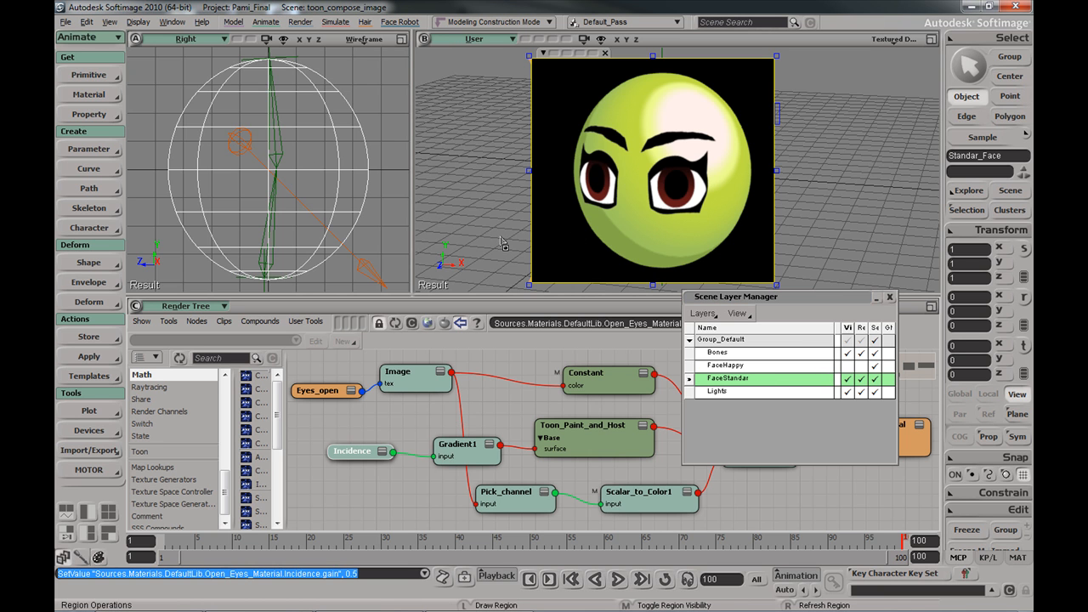
Open the Schematic, remove the render region, and make FaceHappy visible and renderable again
{"action": "key", "text": "9"}
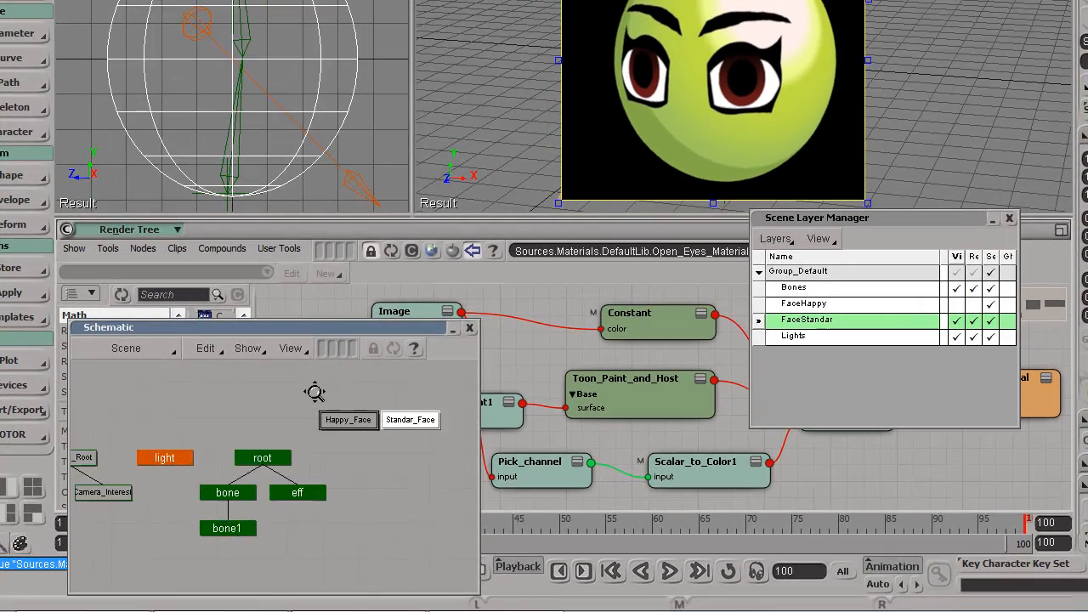
{"action": "left_click_drag", "start_coordinate": [315, 392], "coordinate": [258, 389]}
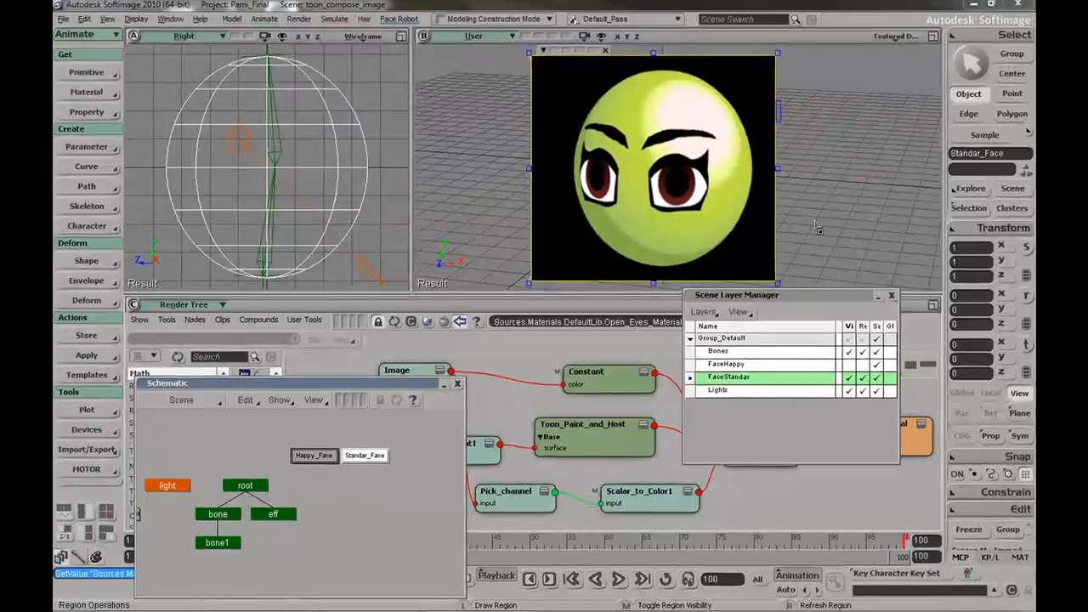
{"action": "key", "text": "shift+q"}
{"action": "key", "text": "space"}
{"action": "left_click", "coordinate": [912, 127]}
{"action": "left_click", "coordinate": [849, 365]}
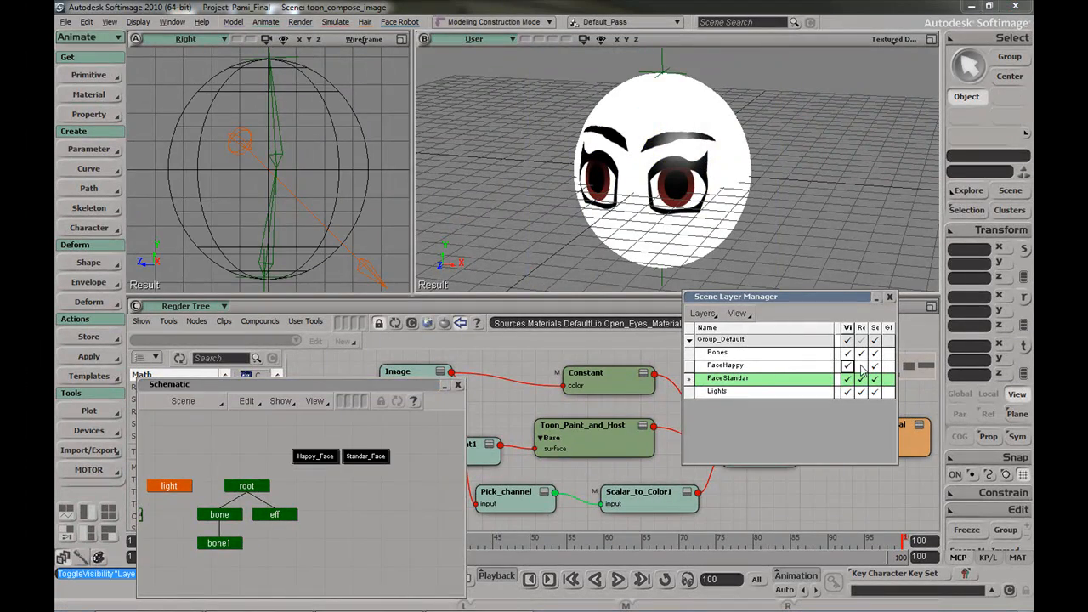
{"action": "left_click", "coordinate": [860, 365]}
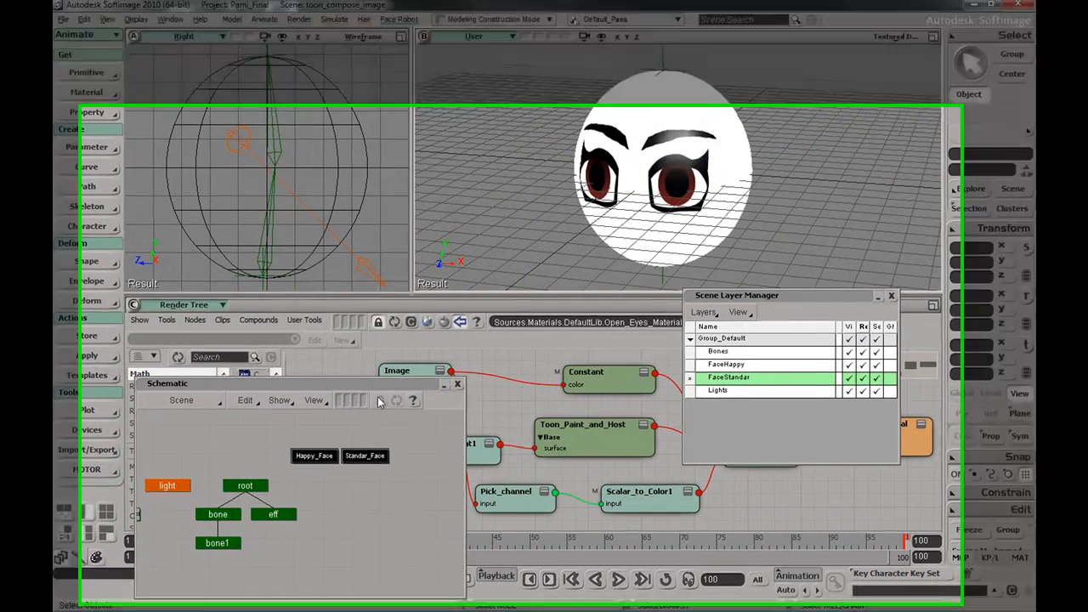
Marquee-select the Happy_Face and Standar_Face meshes in the Schematic, then open the construction mode list
{"action": "left_click_drag", "start_coordinate": [283, 446], "coordinate": [404, 472]}
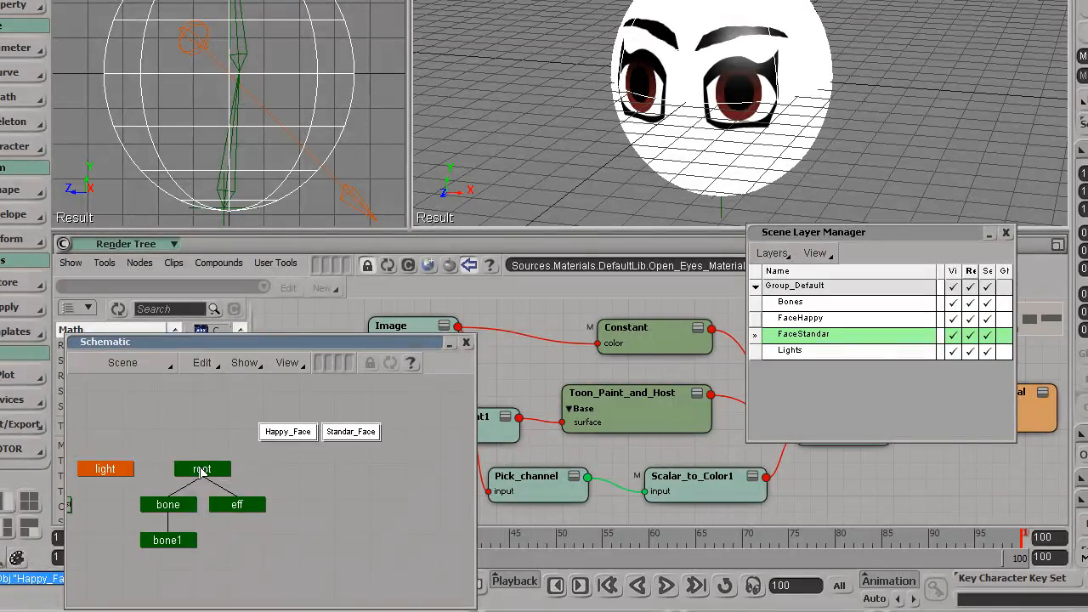
{"action": "left_click", "coordinate": [202, 472]}
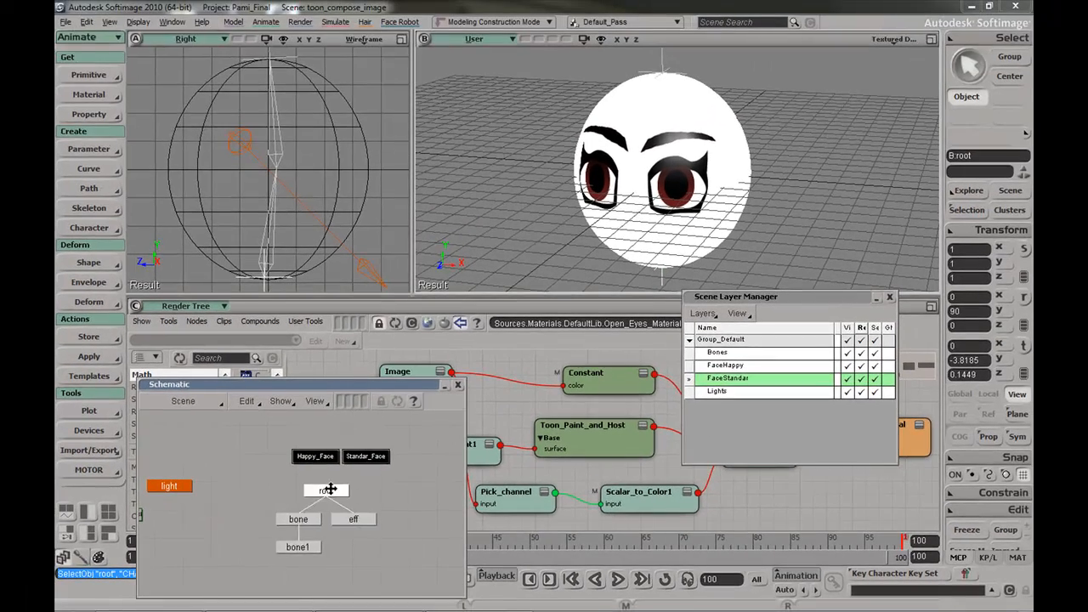
{"action": "left_click_drag", "start_coordinate": [330, 489], "coordinate": [332, 492]}
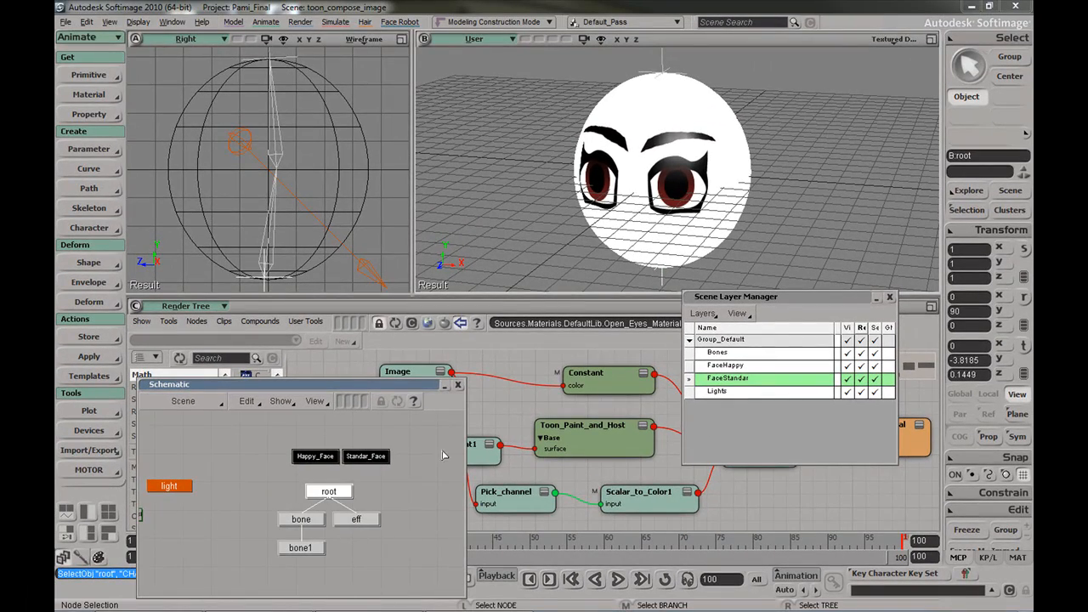
{"action": "left_click_drag", "start_coordinate": [278, 431], "coordinate": [415, 479]}
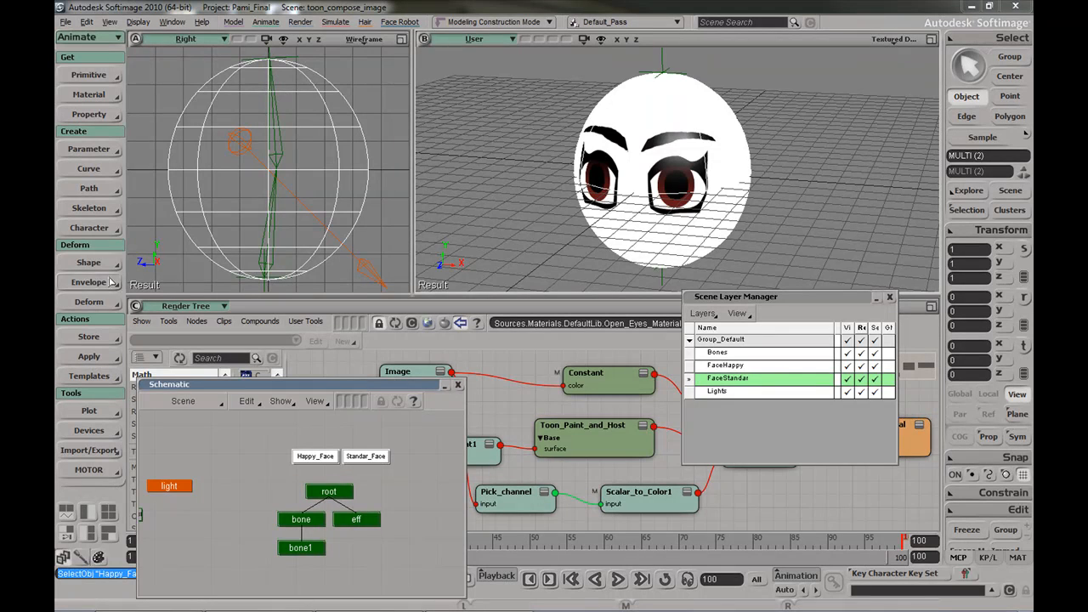
{"action": "left_click", "coordinate": [499, 23]}
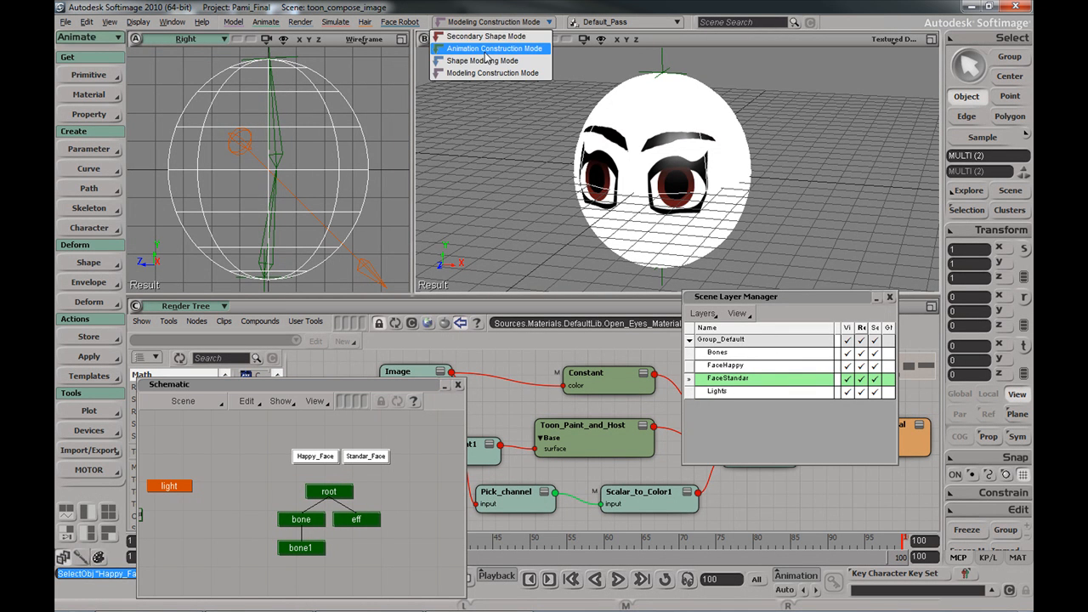
Switch to Animation Construction Mode and make trial Set Envelope attempts, cancelling the picking
{"action": "left_click", "coordinate": [489, 49]}
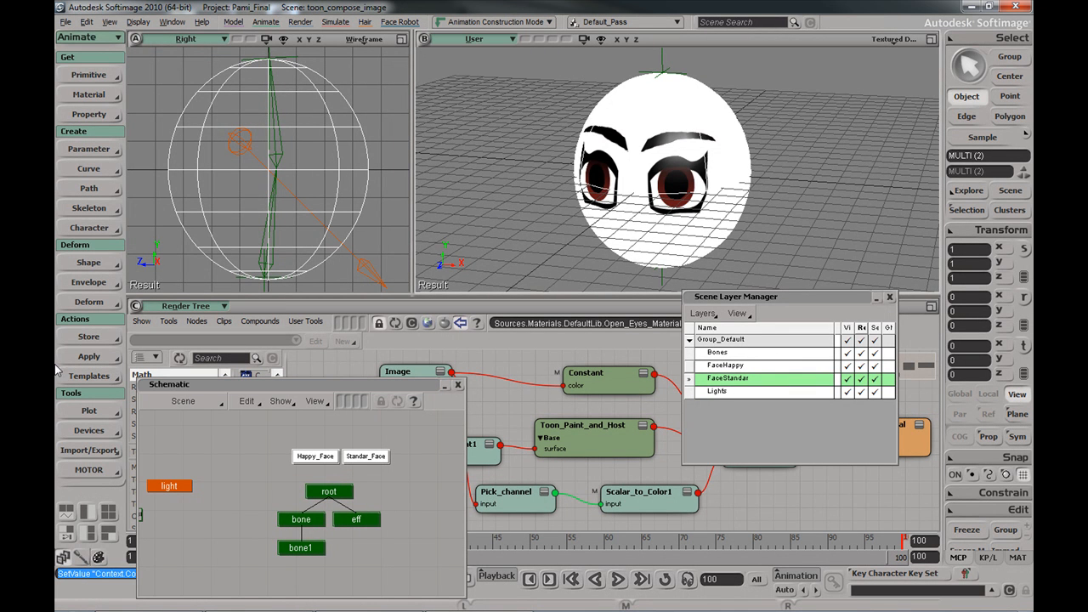
{"action": "left_click", "coordinate": [89, 283]}
{"action": "left_click", "coordinate": [179, 293]}
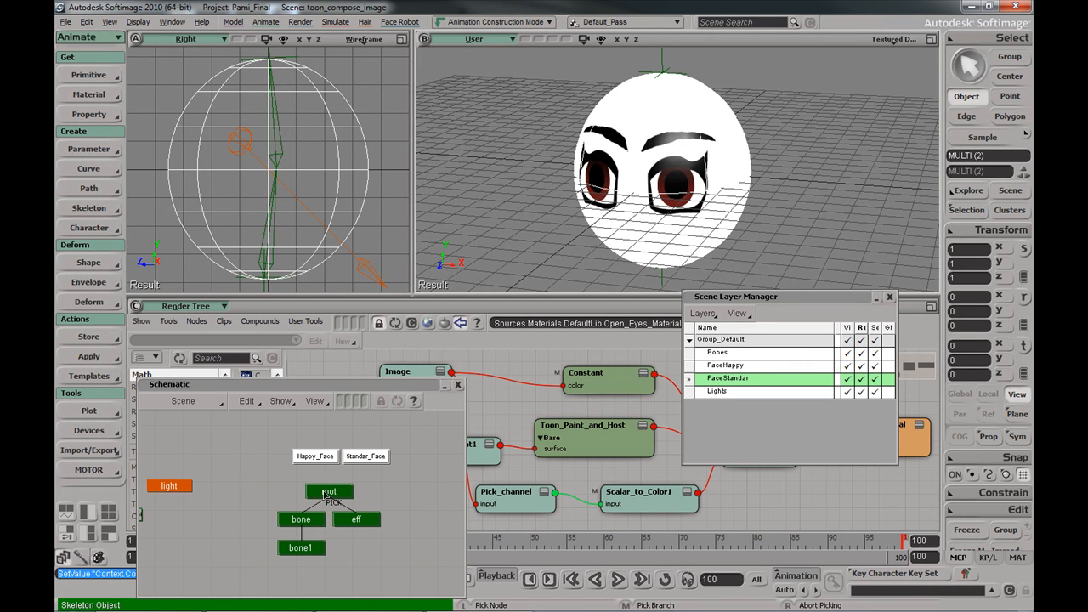
{"action": "right_click", "coordinate": [387, 559]}
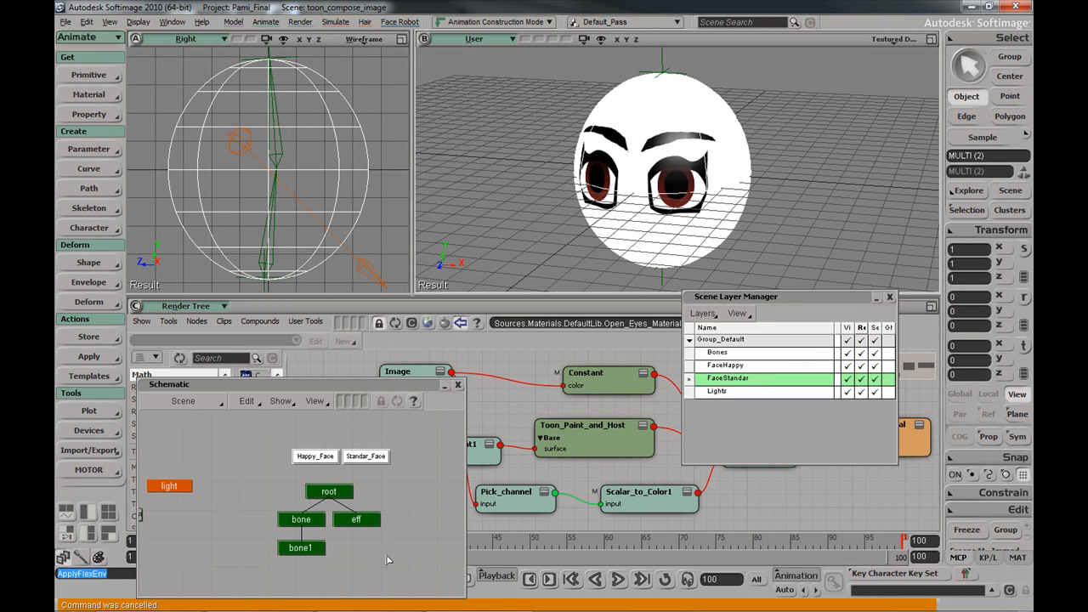
{"action": "left_click", "coordinate": [314, 457]}
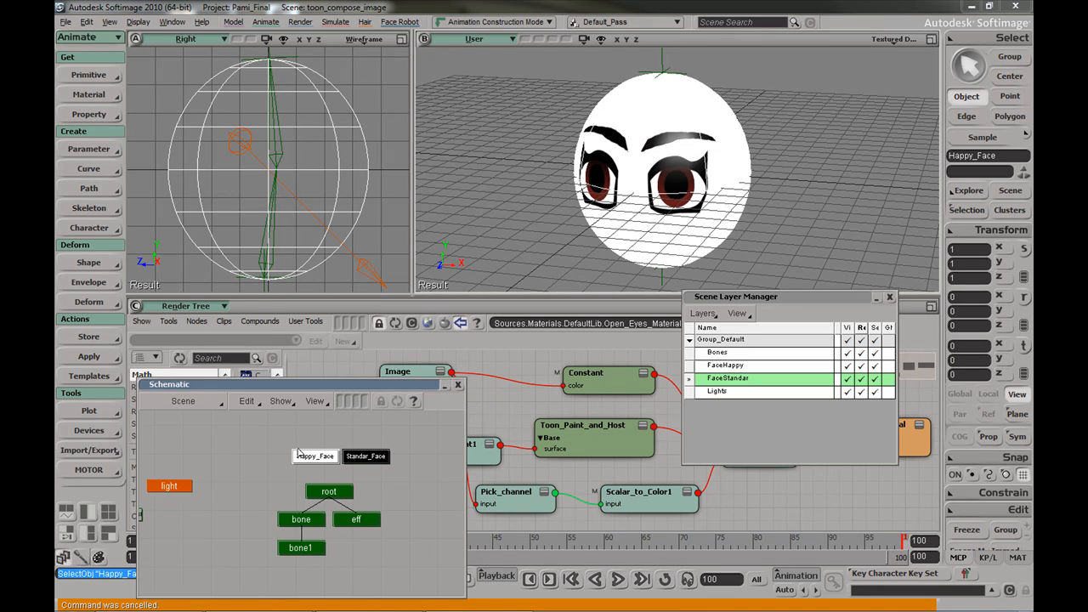
{"action": "left_click", "coordinate": [94, 284]}
{"action": "left_click", "coordinate": [178, 293]}
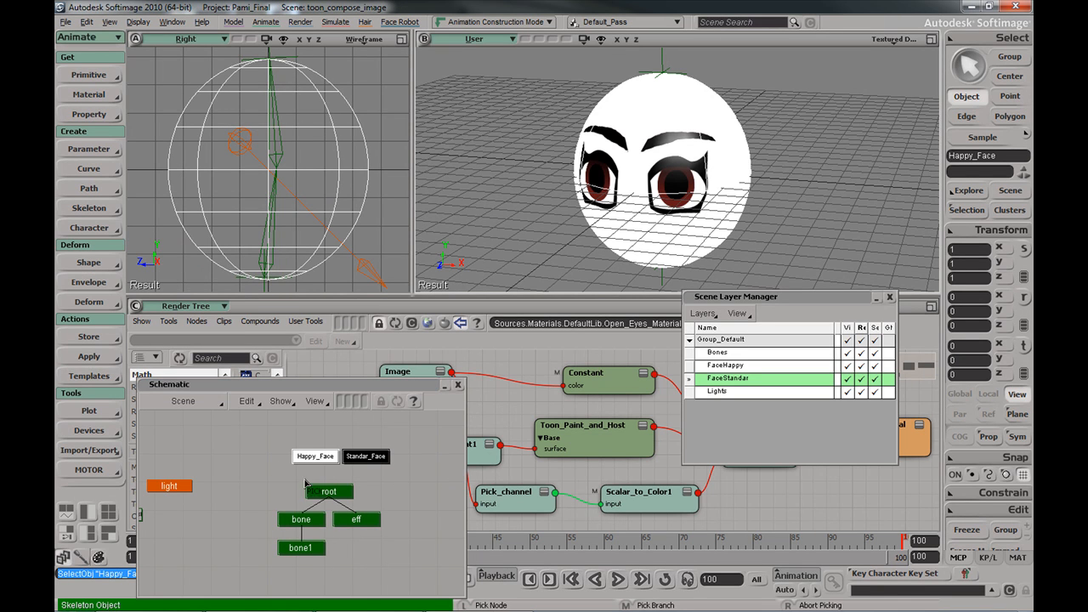
{"action": "right_click", "coordinate": [385, 576]}
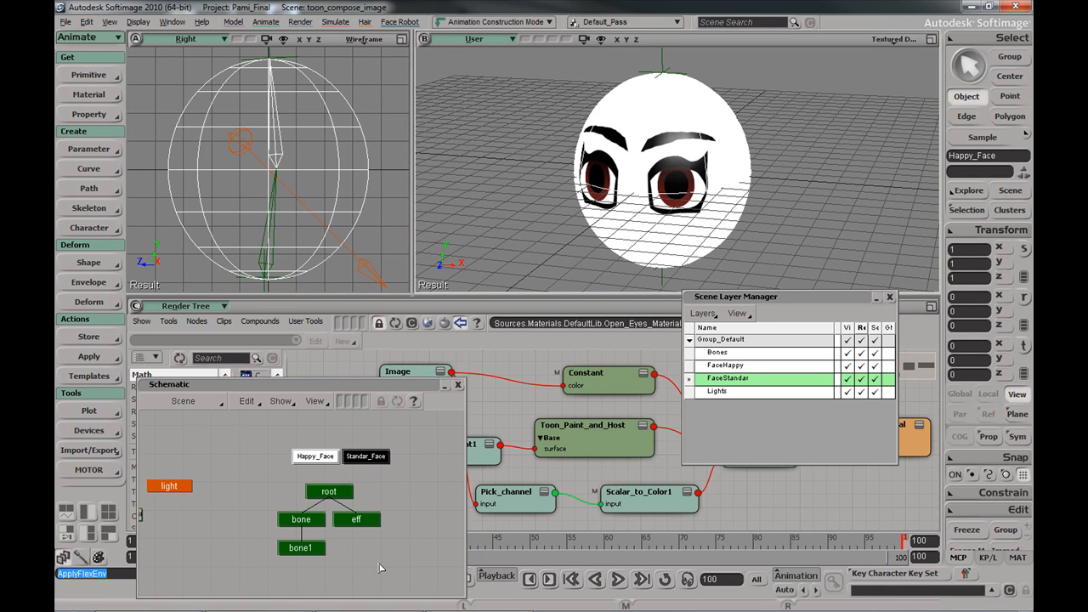
Retry Set Envelope on the Happy_Face mesh with bone1
{"action": "left_click", "coordinate": [94, 283]}
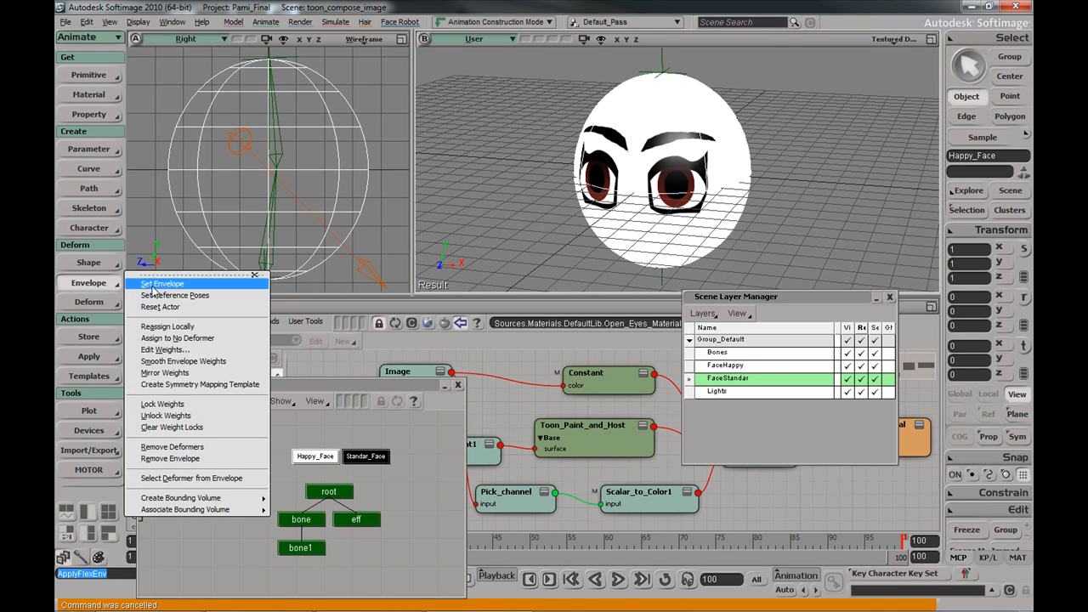
{"action": "left_click", "coordinate": [149, 283]}
{"action": "left_click", "coordinate": [304, 551]}
{"action": "left_click", "coordinate": [328, 471]}
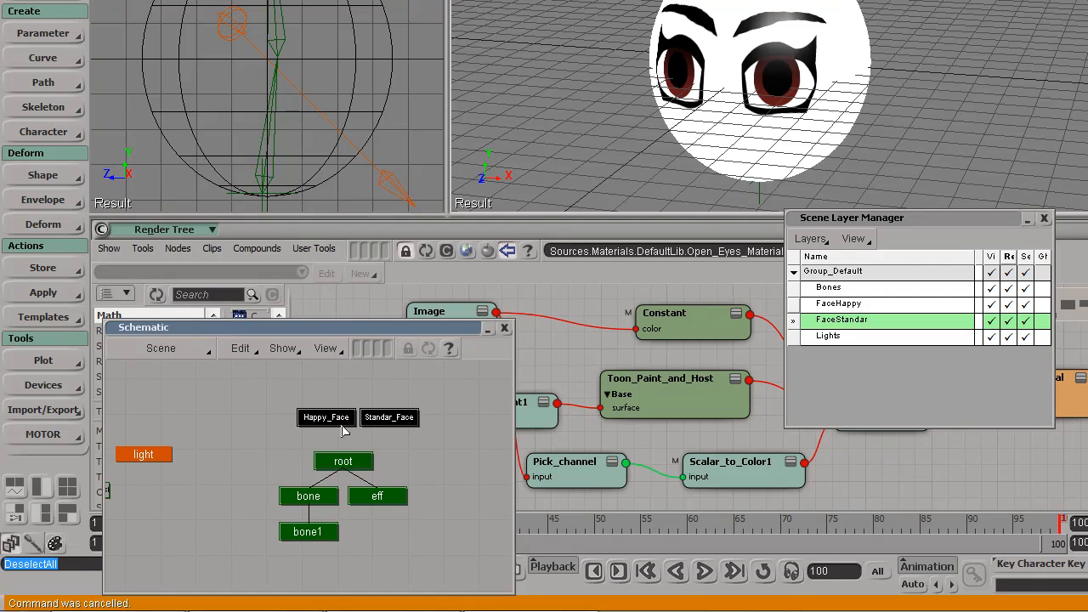
{"action": "left_click", "coordinate": [341, 422]}
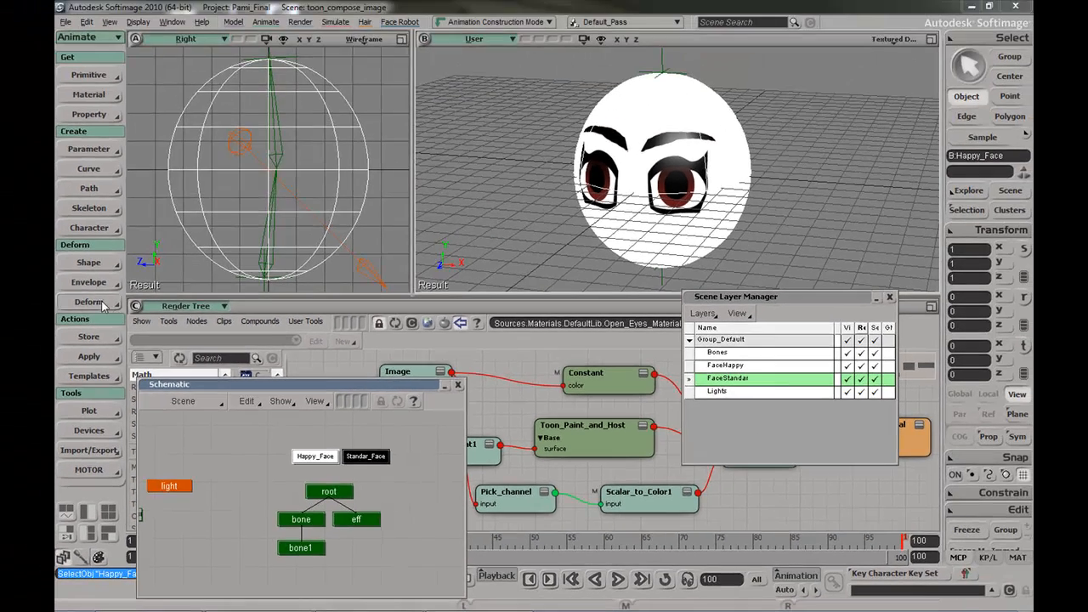
{"action": "left_click", "coordinate": [42, 199]}
{"action": "left_click", "coordinate": [143, 284]}
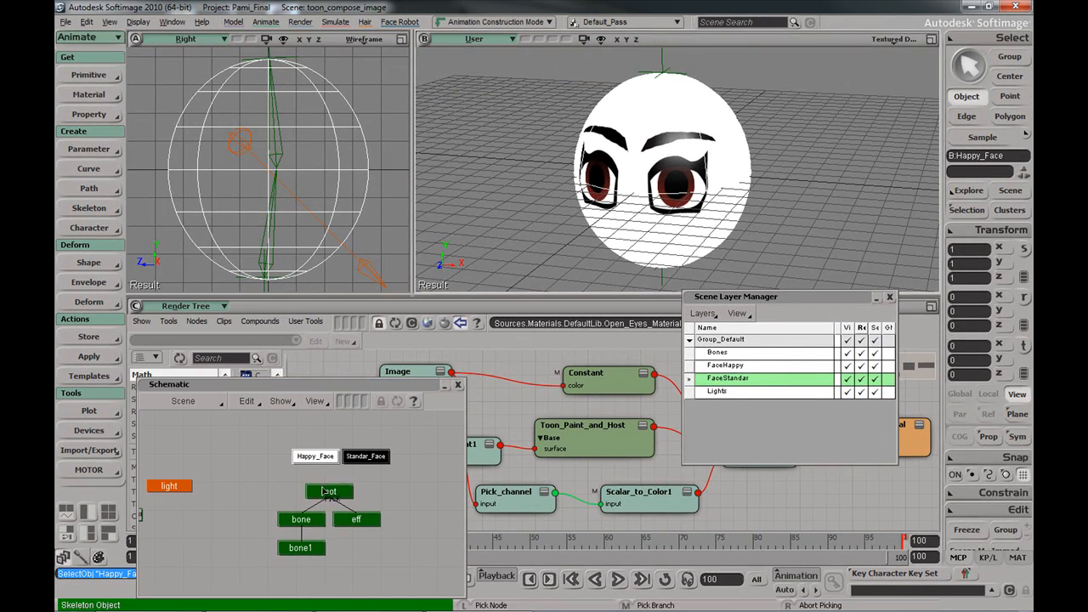
{"action": "left_click", "coordinate": [308, 545]}
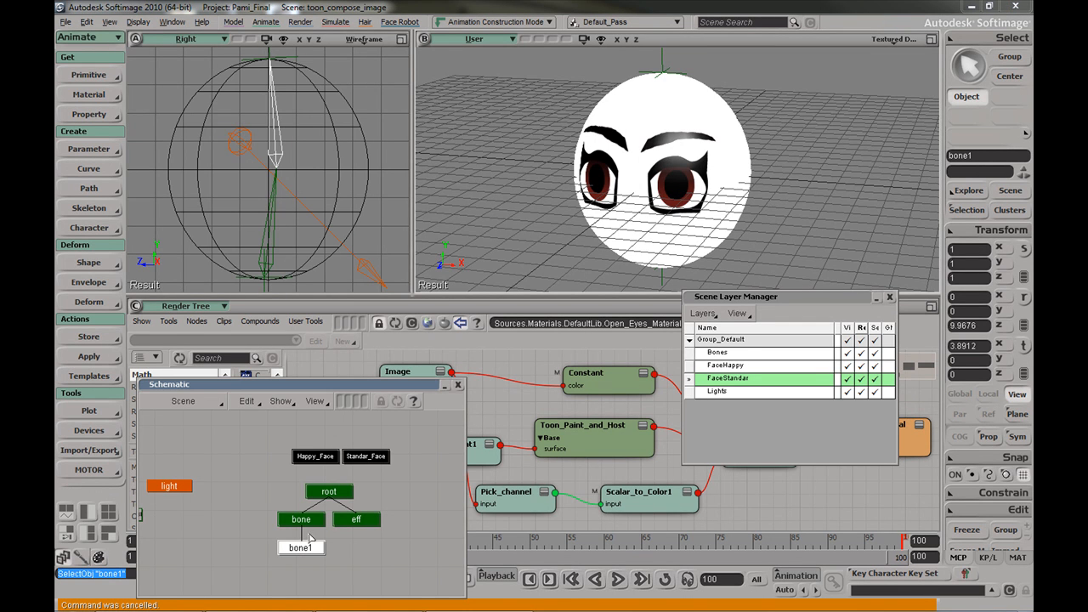
Envelope both face meshes to bone and bone1 with Deform > Envelope > Set Envelope
{"action": "left_click", "coordinate": [336, 138]}
{"action": "left_click", "coordinate": [90, 282]}
{"action": "left_click", "coordinate": [145, 284]}
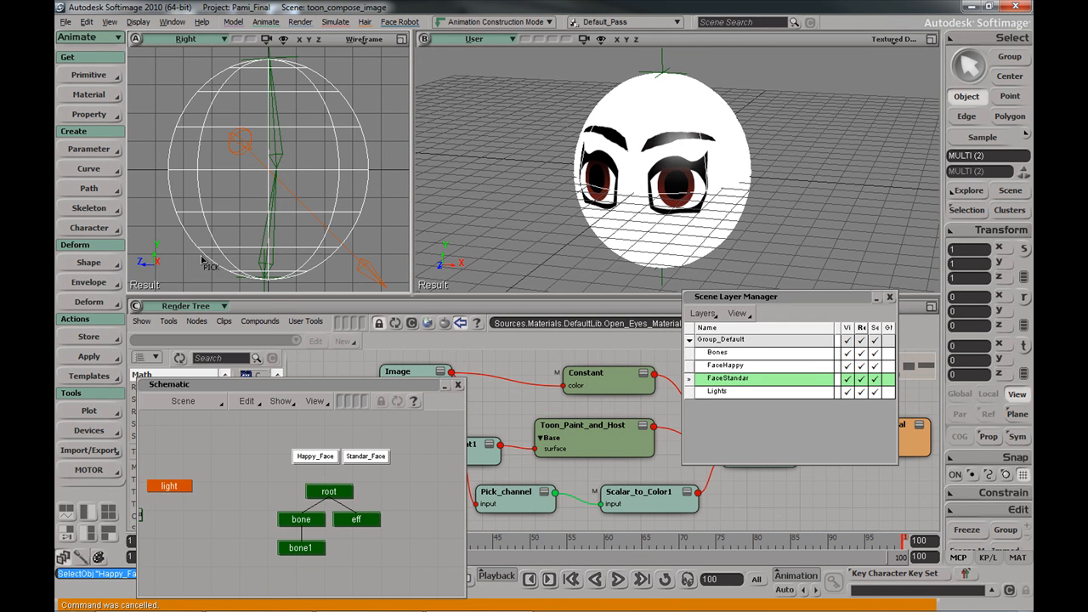
{"action": "left_click", "coordinate": [282, 145]}
{"action": "left_click", "coordinate": [283, 208]}
{"action": "right_click", "coordinate": [388, 112]}
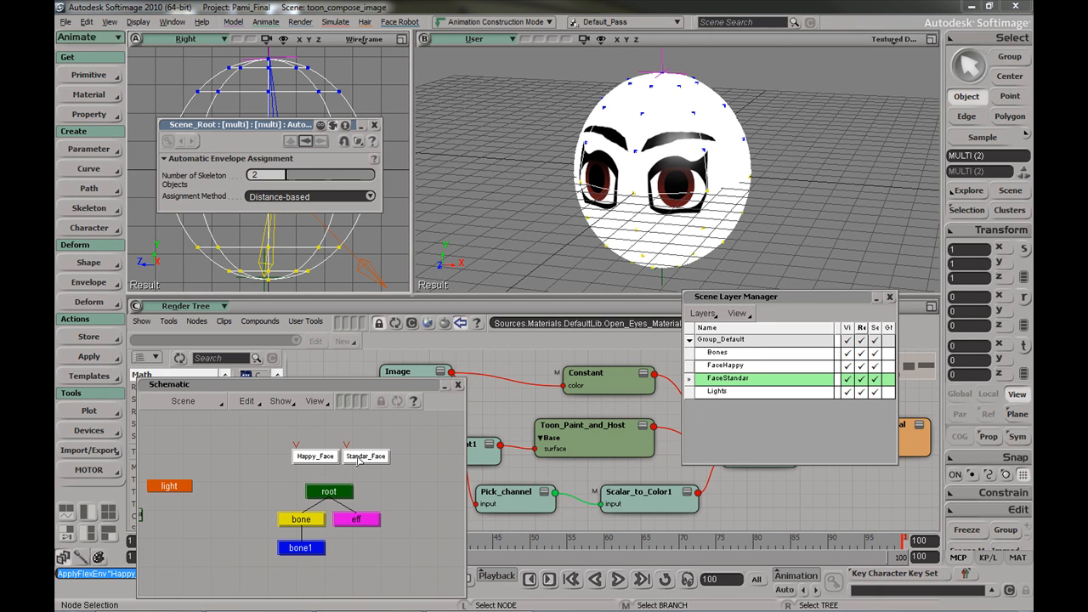
Check the enveloped Standar_Face and Happy_Face, then hide FaceHappy from view and render
{"action": "left_click", "coordinate": [374, 440]}
{"action": "left_click", "coordinate": [378, 457]}
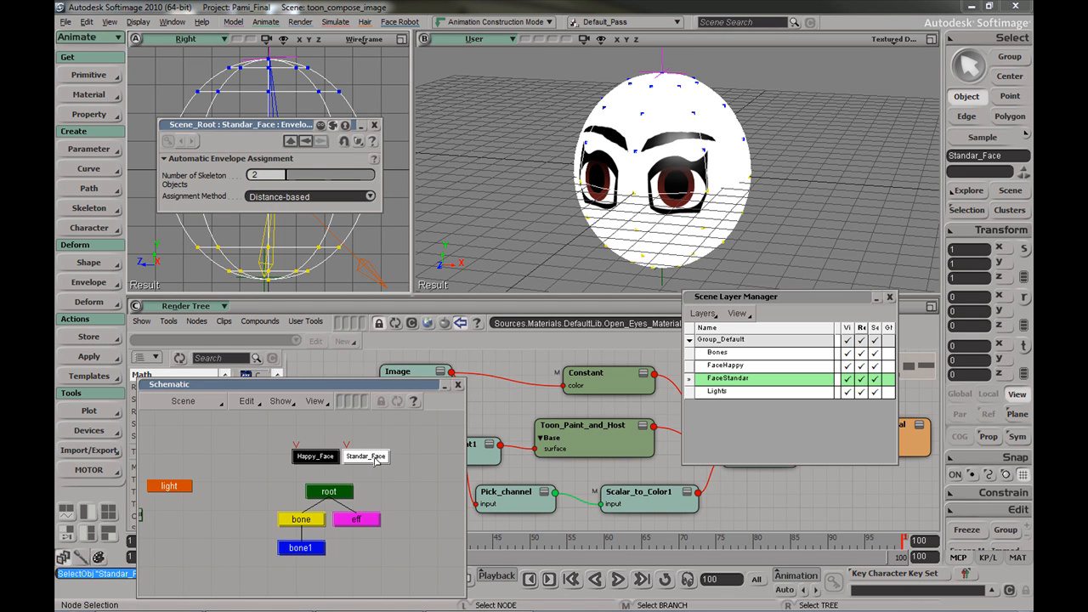
{"action": "left_click", "coordinate": [310, 456]}
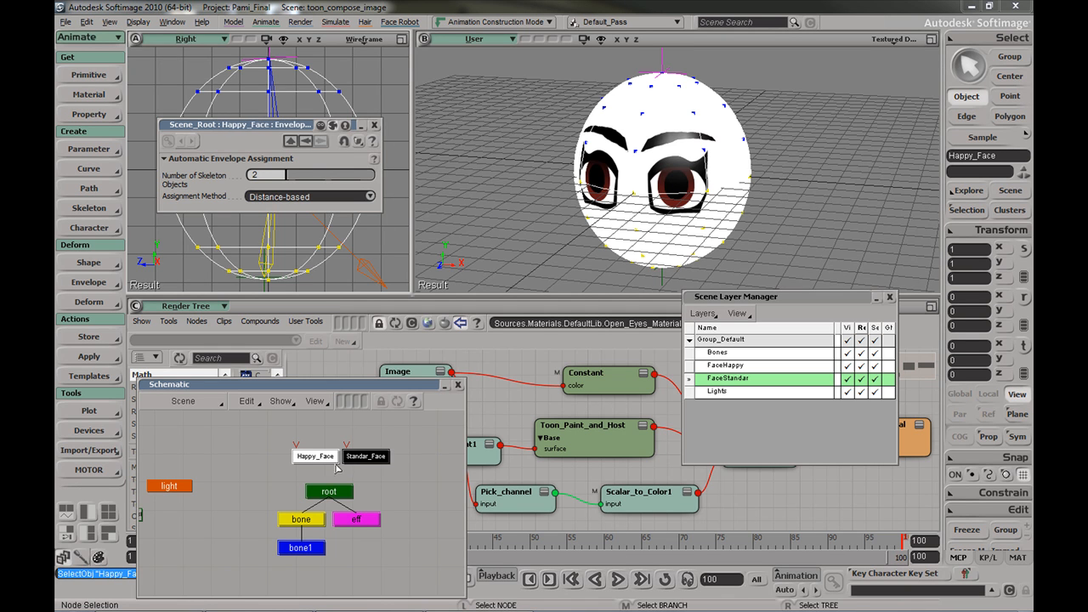
{"action": "left_click", "coordinate": [374, 125]}
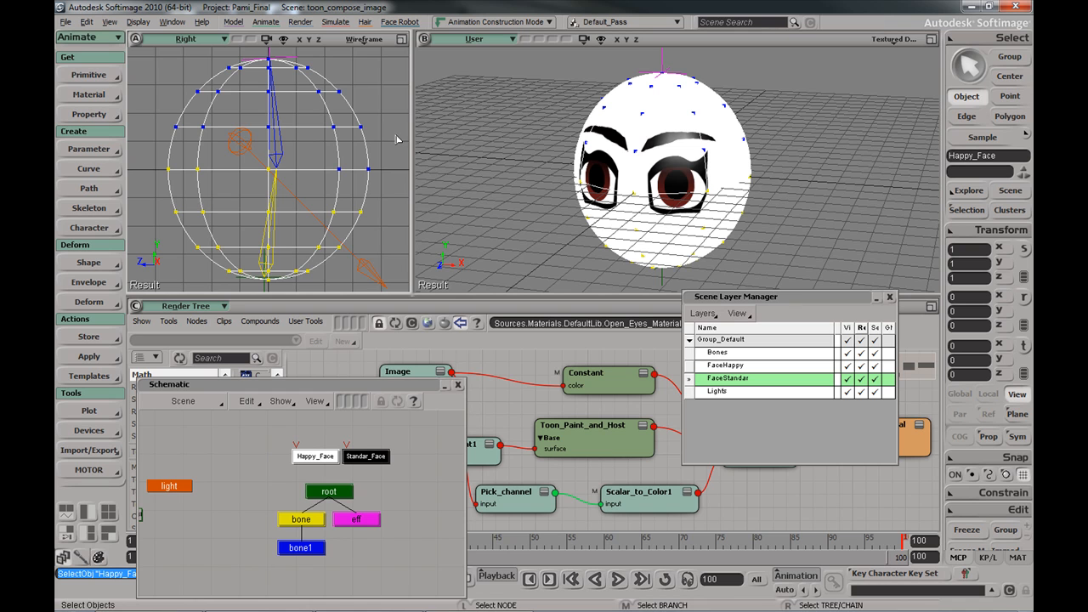
{"action": "left_click", "coordinate": [847, 366]}
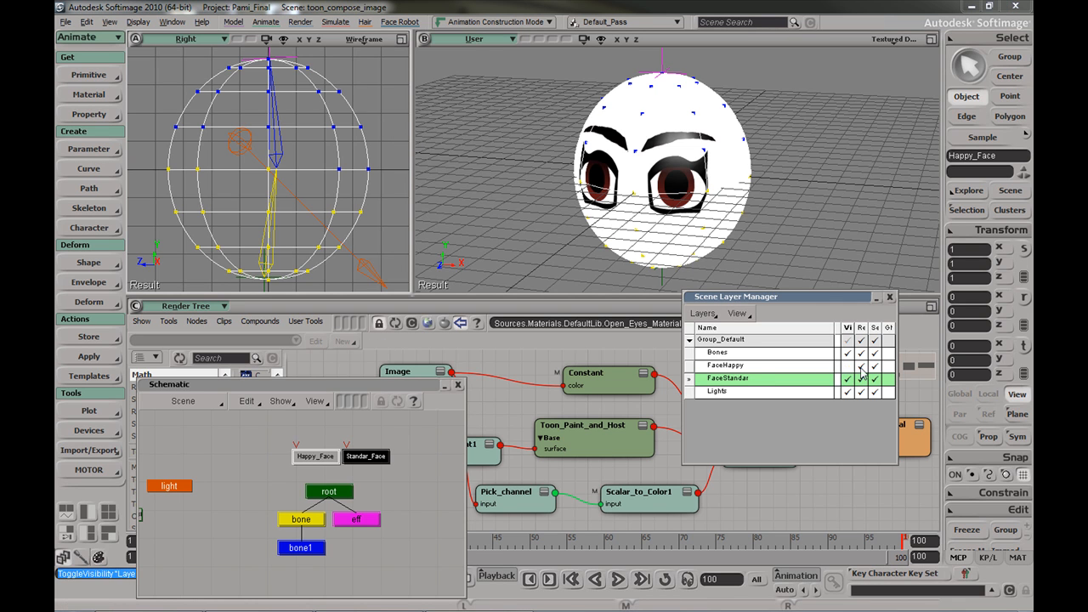
{"action": "left_click", "coordinate": [862, 366]}
Draw a render region over the face and rotate bone1 to 27.6349 X, 9.9315 Z
{"action": "key", "text": "q"}
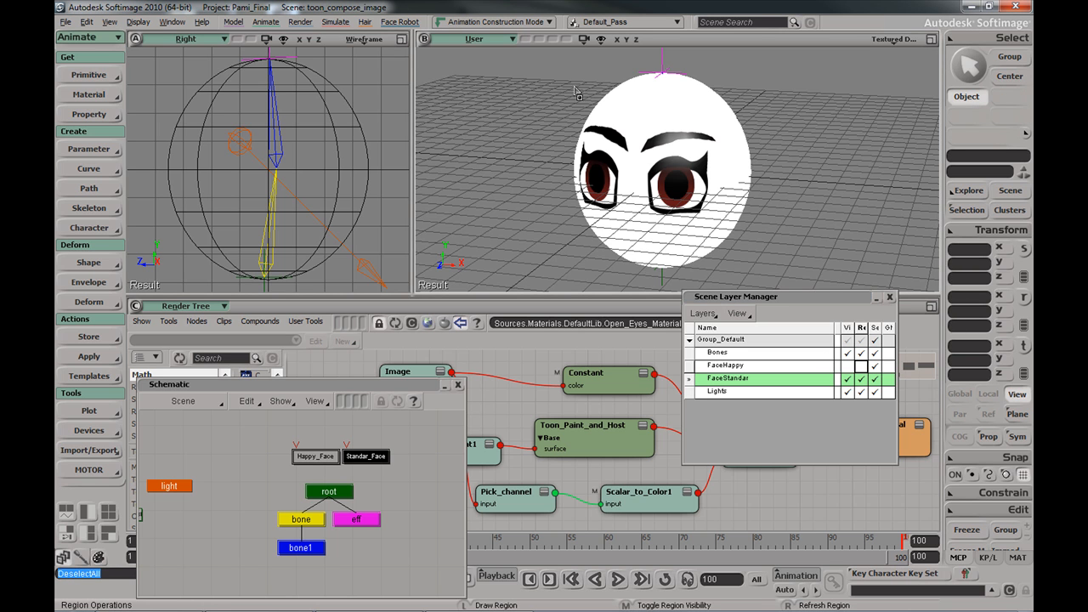
{"action": "left_click_drag", "start_coordinate": [544, 61], "coordinate": [792, 272]}
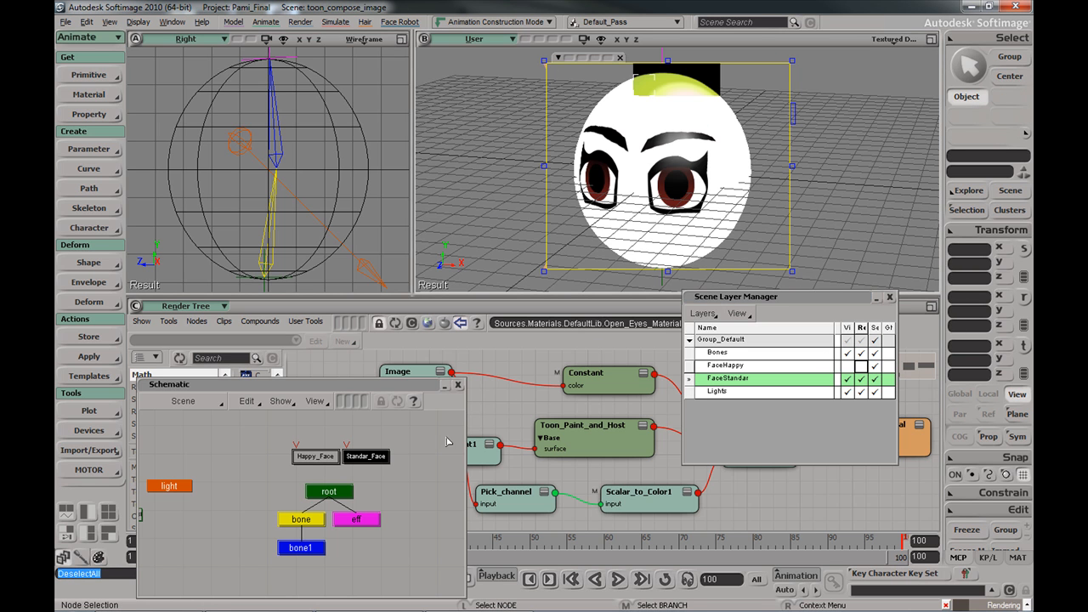
{"action": "left_click", "coordinate": [281, 149]}
{"action": "key", "text": "c"}
{"action": "left_click_drag", "start_coordinate": [307, 152], "coordinate": [311, 151]}
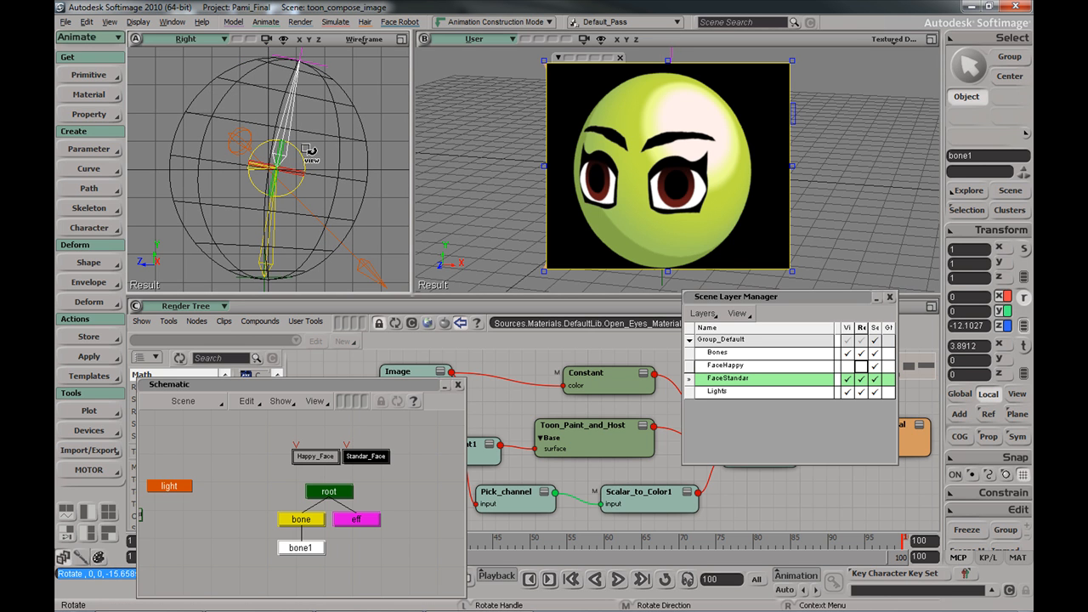
{"action": "left_click_drag", "start_coordinate": [301, 146], "coordinate": [330, 172]}
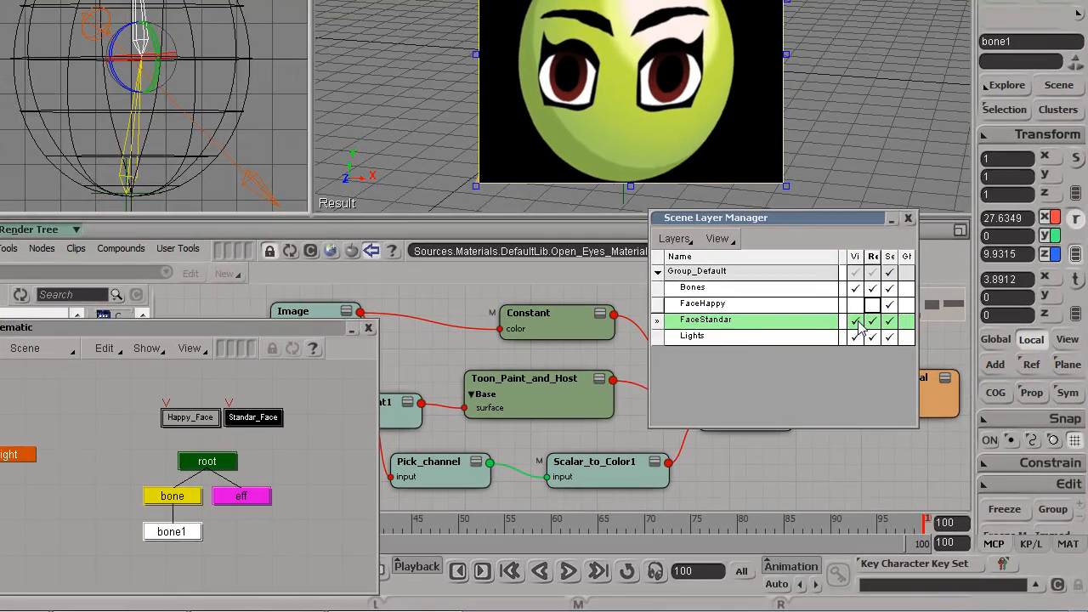
Render FaceHappy instead of FaceStandar while tilting the head bone, then restore FaceStandar rendering
{"action": "left_click", "coordinate": [872, 320]}
{"action": "left_click", "coordinate": [873, 304]}
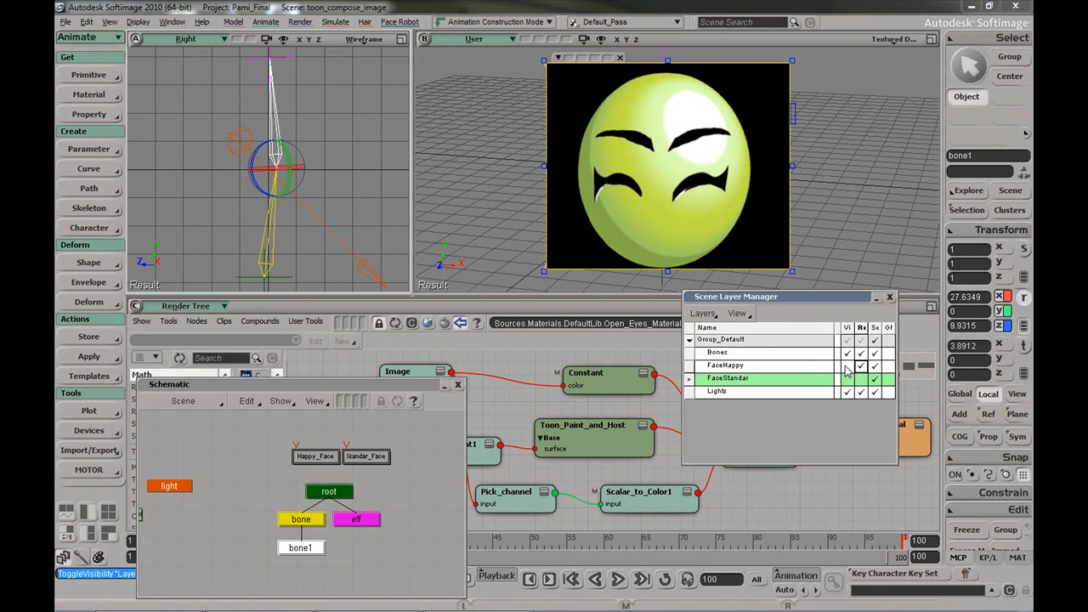
{"action": "left_click_drag", "start_coordinate": [267, 181], "coordinate": [265, 189]}
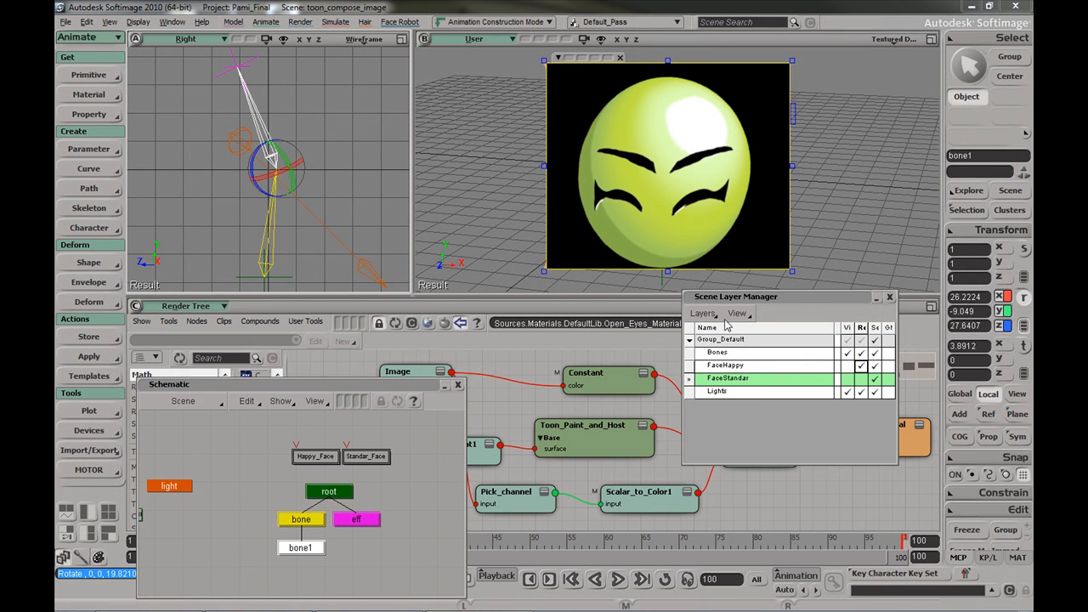
{"action": "left_click", "coordinate": [861, 378]}
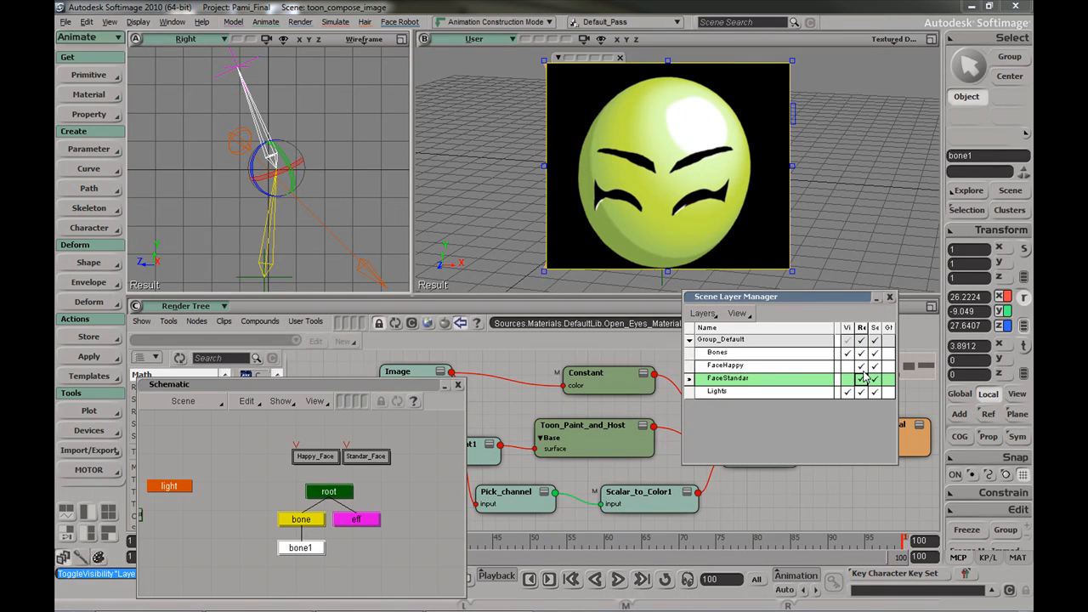
{"action": "left_click", "coordinate": [862, 371]}
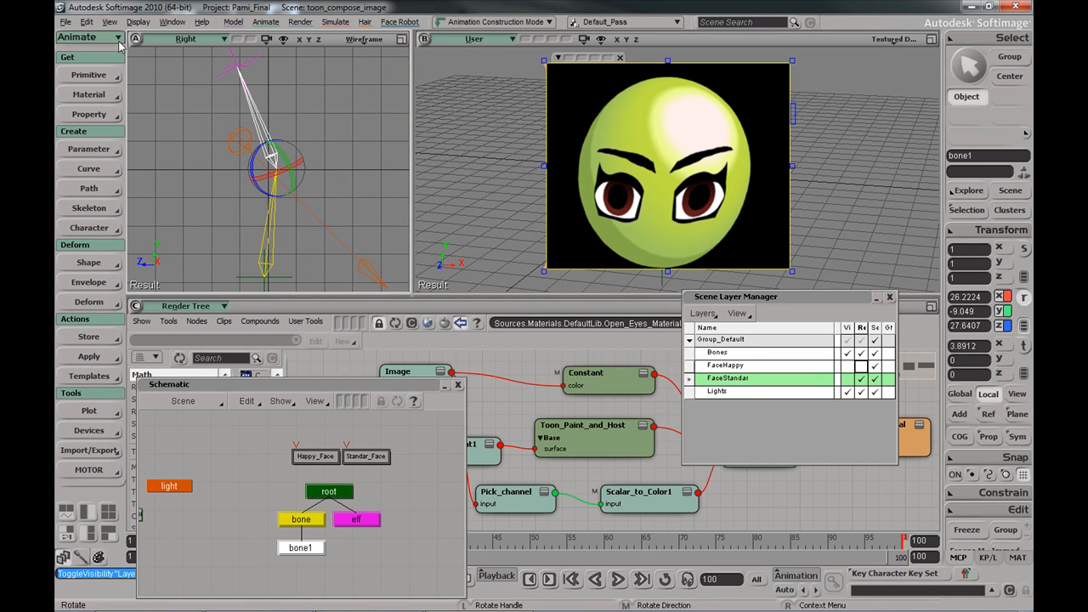
Open the toon_compose_image_animated scene without saving changes to the current one
{"action": "left_click", "coordinate": [64, 23]}
{"action": "left_click", "coordinate": [76, 52]}
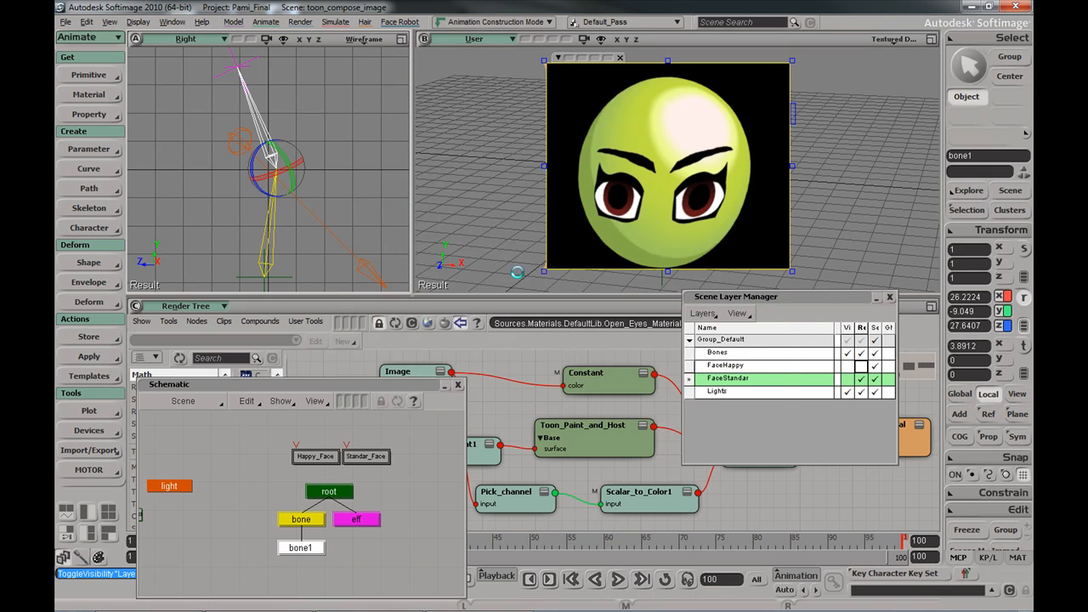
{"action": "left_click", "coordinate": [575, 363]}
{"action": "left_click", "coordinate": [675, 397]}
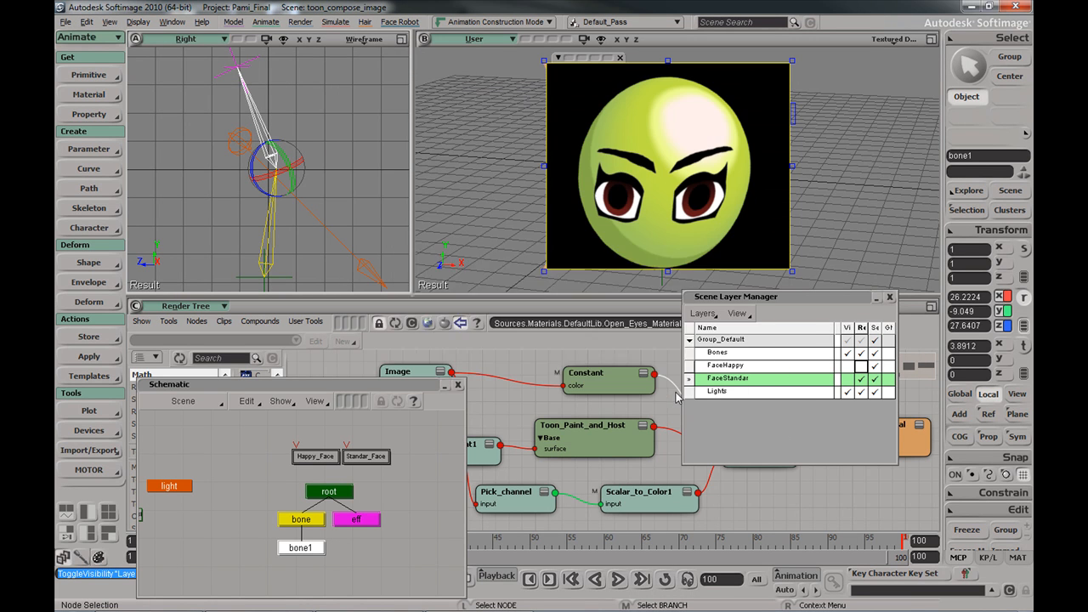
{"action": "left_click", "coordinate": [585, 344]}
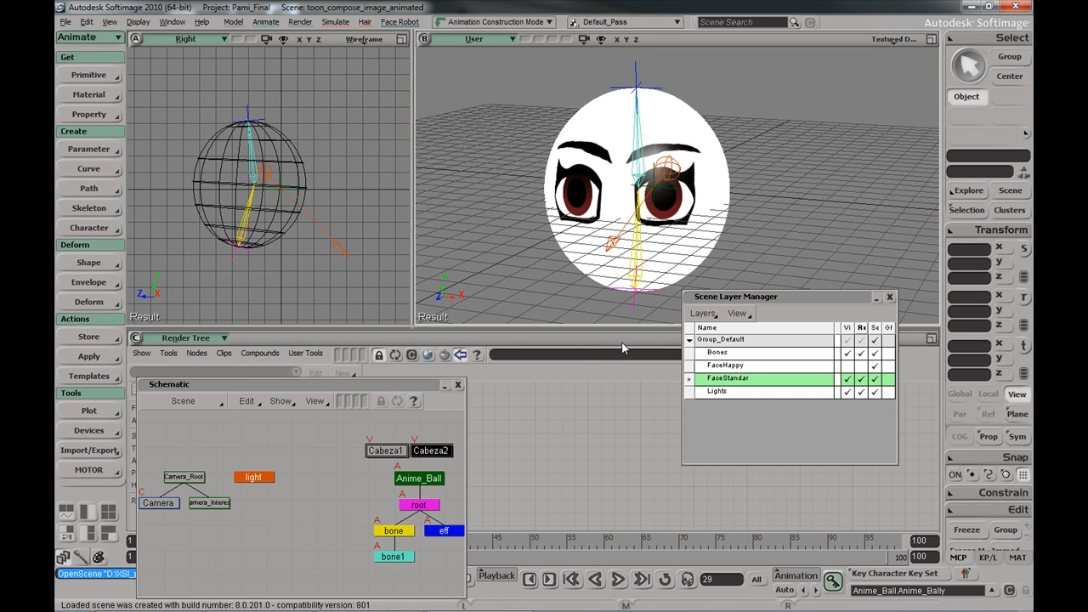
Close the Schematic and Scene Layer Manager, rewind to frame 1, and bring up the lower pane's view list
{"action": "left_click_drag", "start_coordinate": [414, 385], "coordinate": [447, 350]}
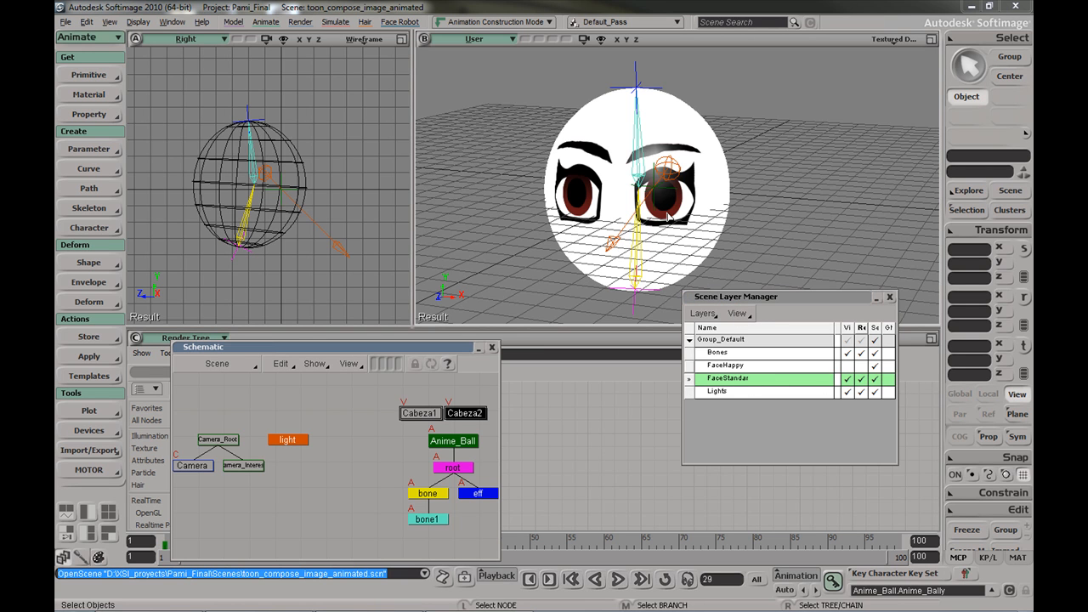
{"action": "double_click", "coordinate": [459, 350]}
{"action": "left_click_drag", "start_coordinate": [373, 535], "coordinate": [366, 512]}
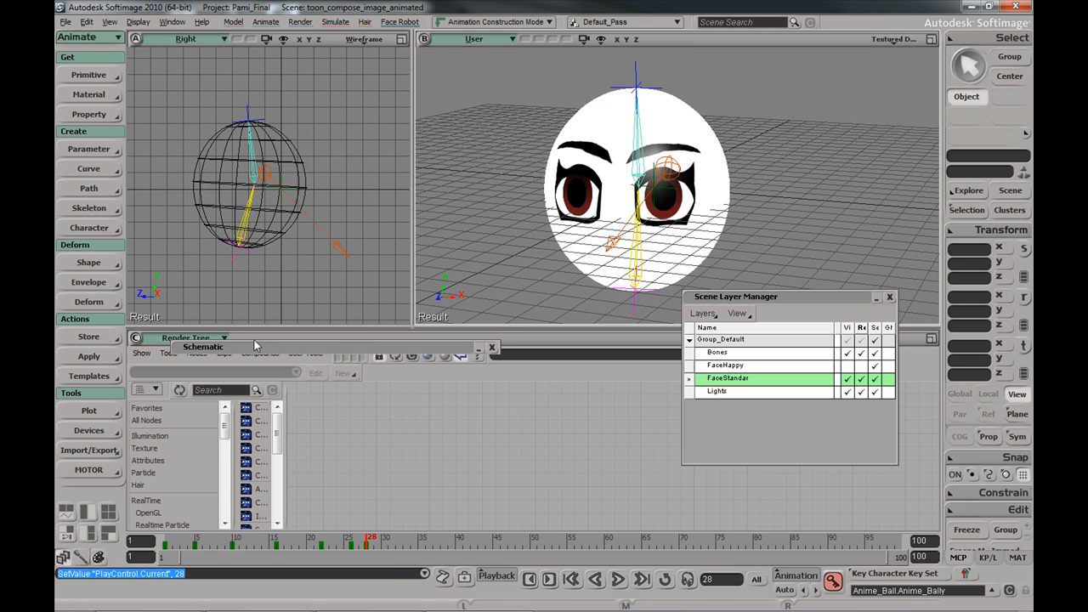
{"action": "left_click", "coordinate": [491, 347]}
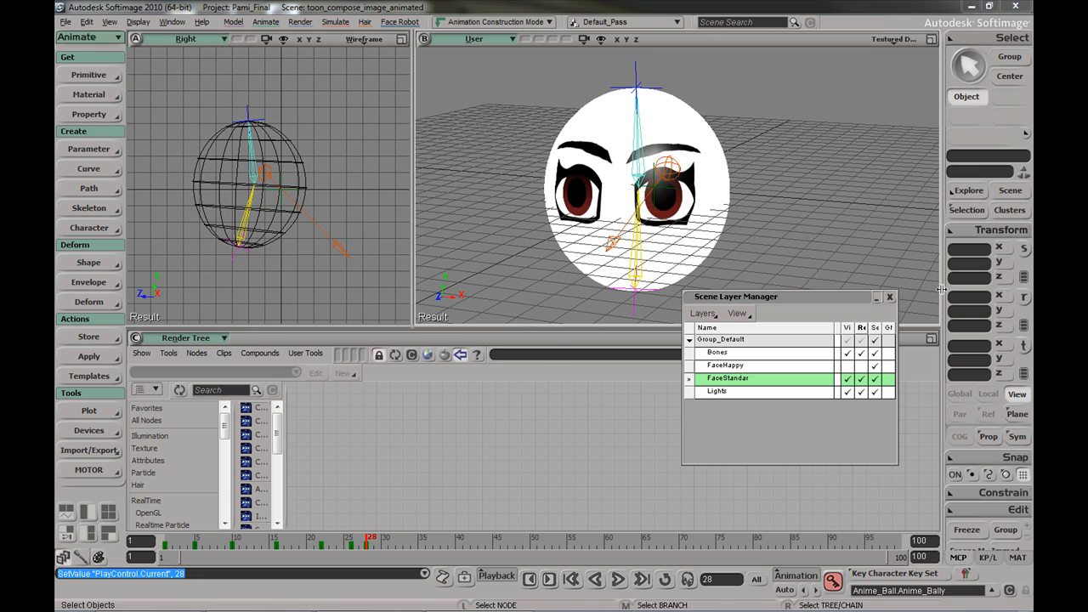
{"action": "left_click", "coordinate": [890, 296]}
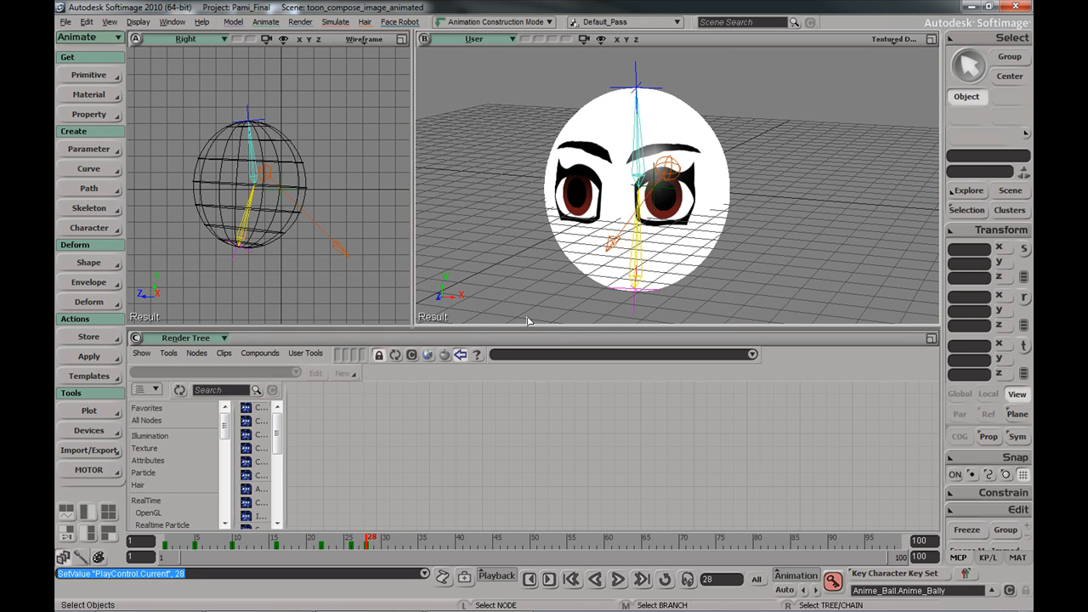
{"action": "left_click", "coordinate": [170, 341]}
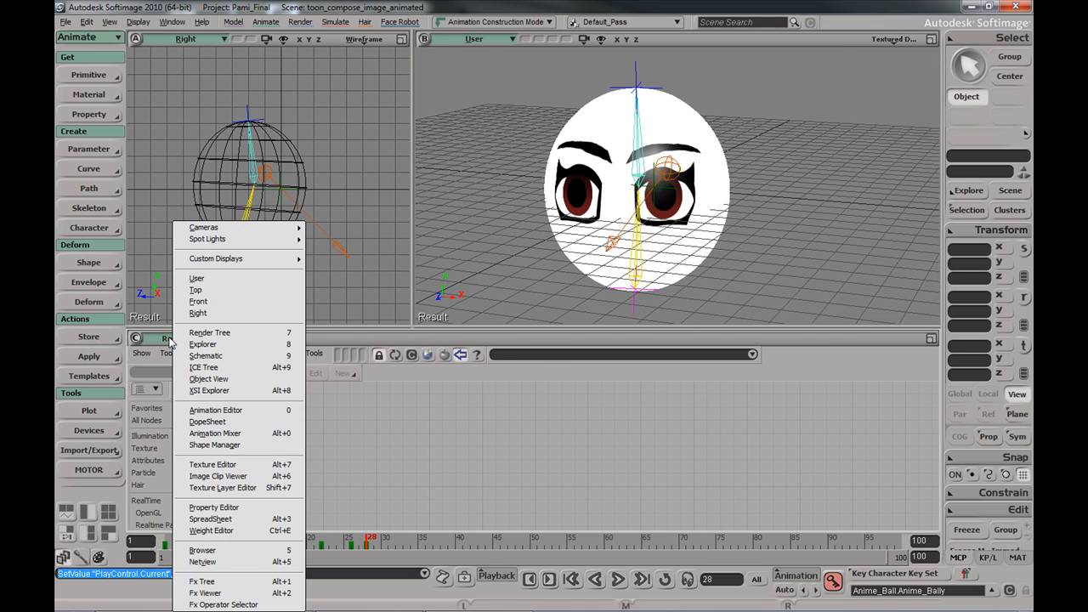
Set the lower pane to the Animation Editor in DopeSheet mode
{"action": "left_click", "coordinate": [248, 412]}
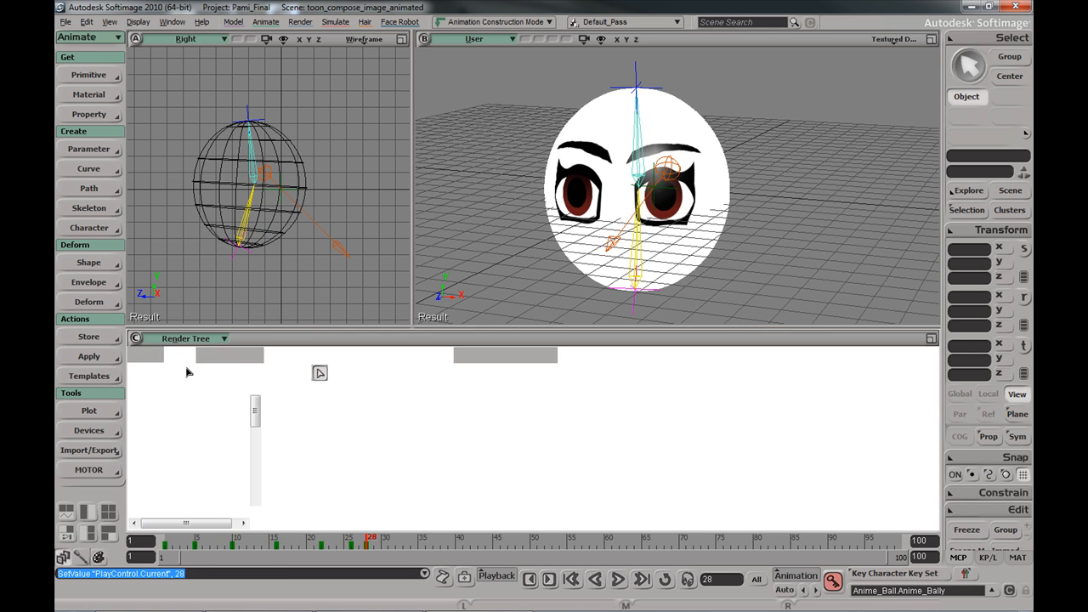
{"action": "left_click", "coordinate": [161, 356]}
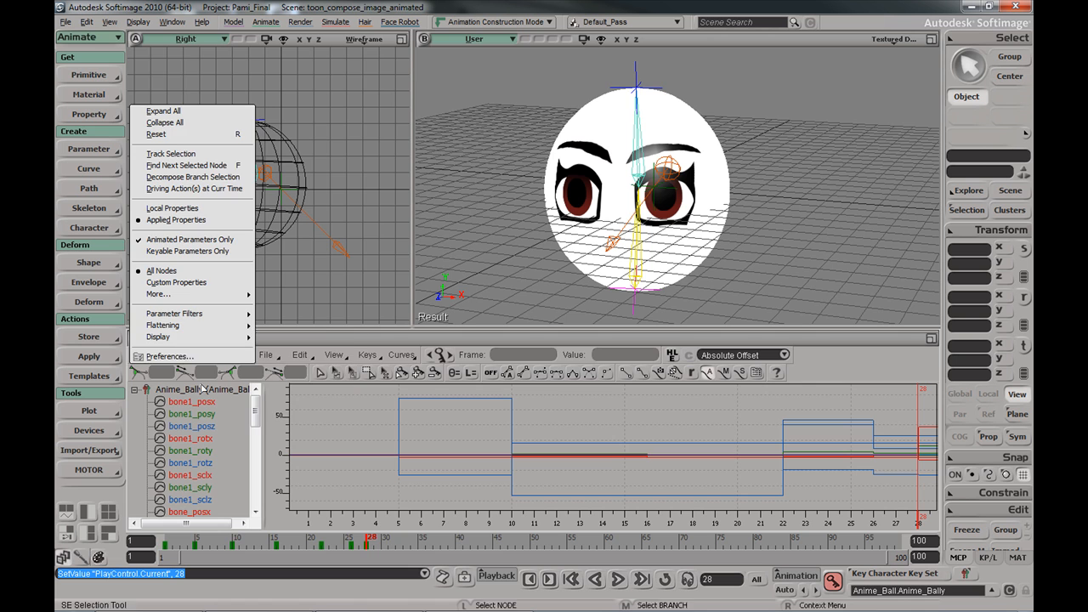
{"action": "left_click", "coordinate": [268, 357]}
{"action": "left_click", "coordinate": [230, 356]}
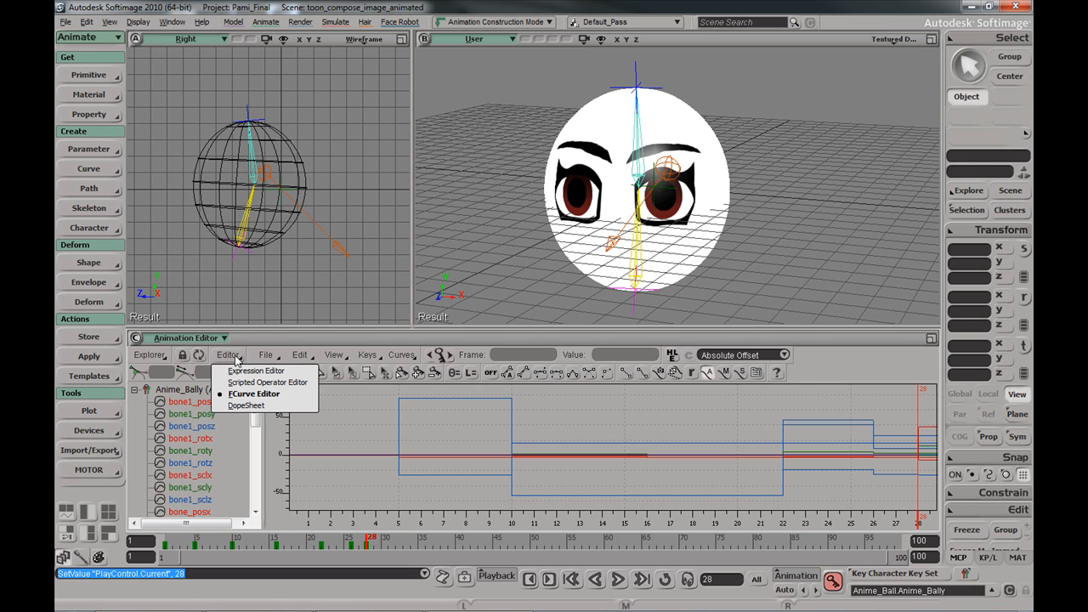
{"action": "left_click", "coordinate": [247, 406]}
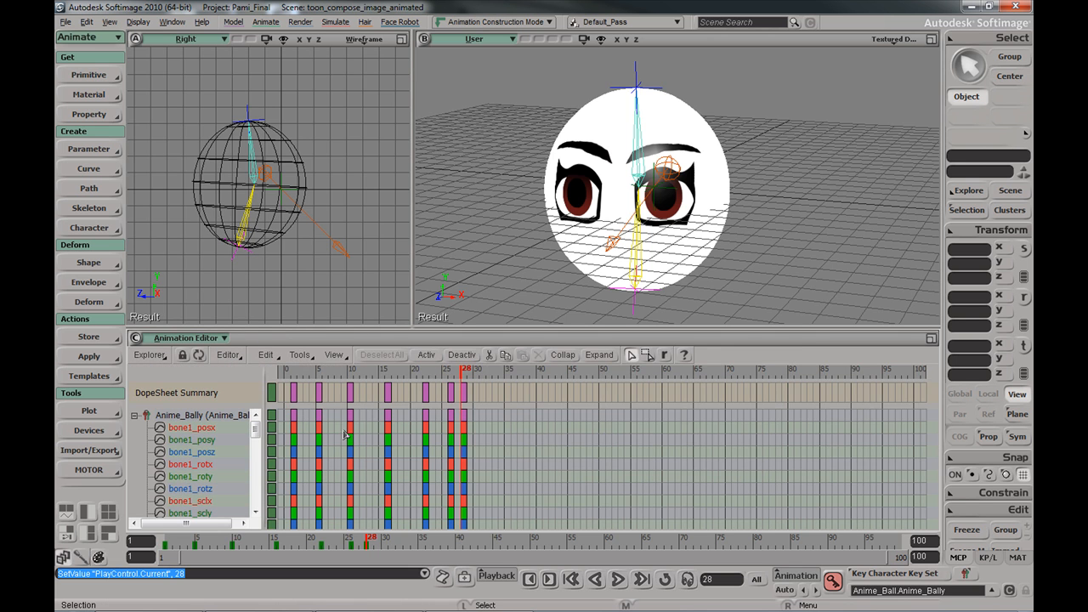
Scrub to frame 6 and move the frame-6 key column one frame earlier in the DopeSheet
{"action": "left_click_drag", "start_coordinate": [367, 541], "coordinate": [163, 539]}
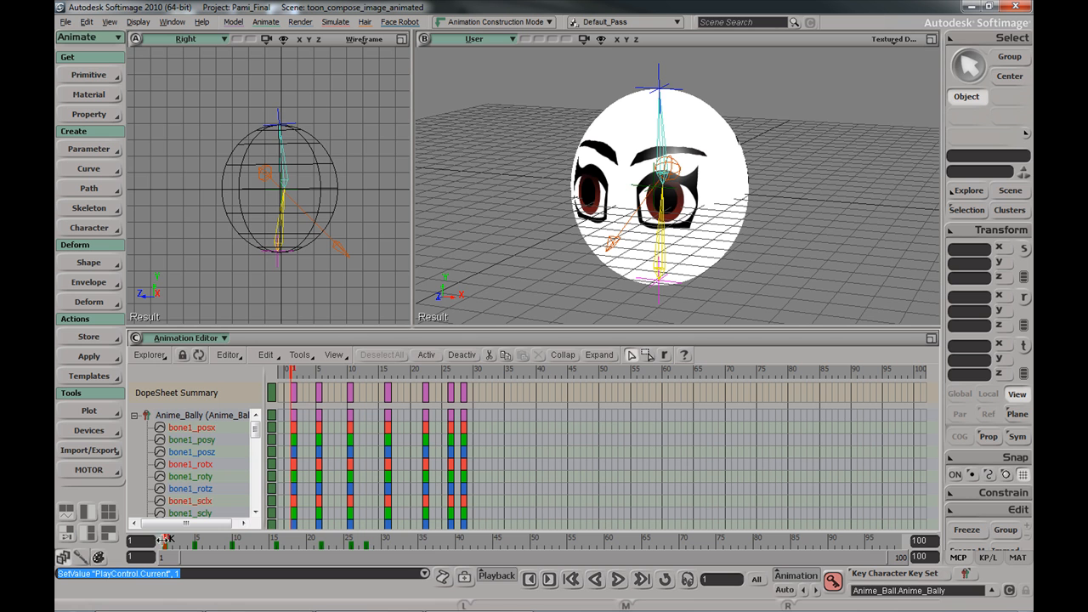
{"action": "left_click_drag", "start_coordinate": [167, 539], "coordinate": [202, 536]}
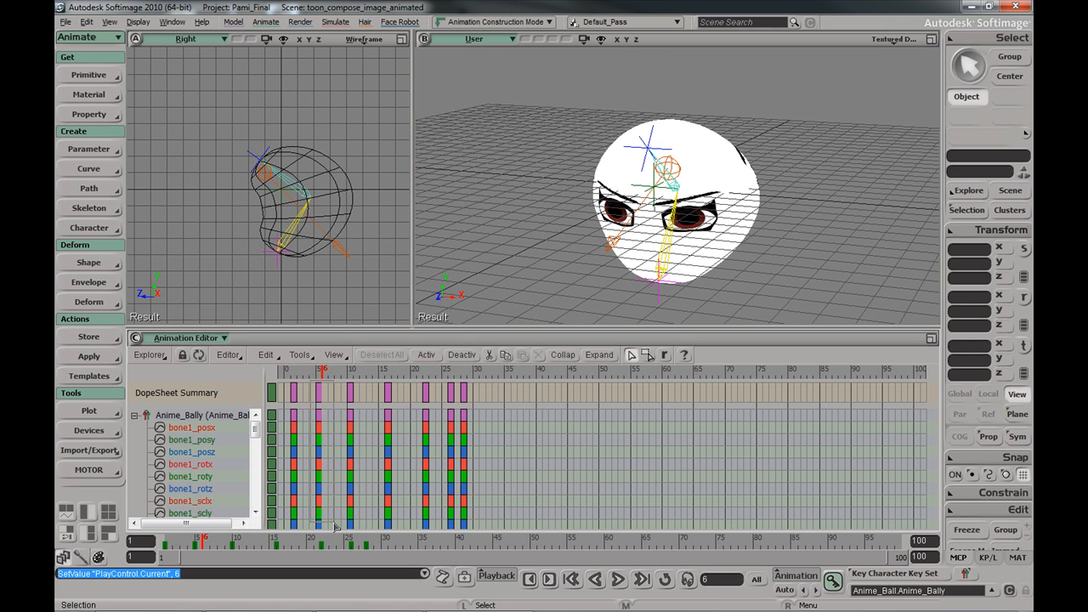
{"action": "left_click", "coordinate": [319, 394]}
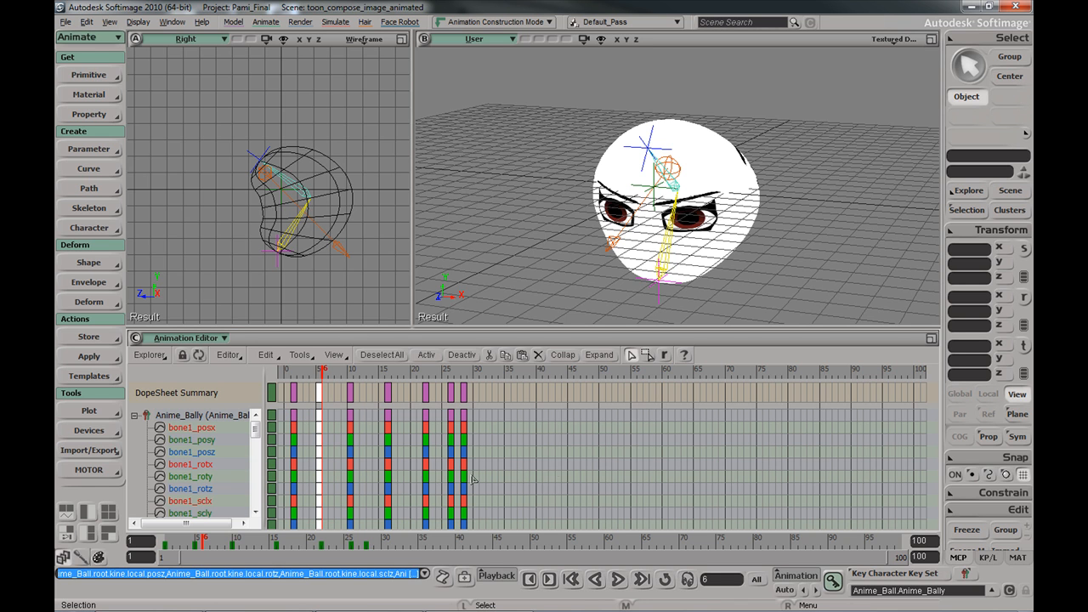
{"action": "left_click_drag", "start_coordinate": [320, 482], "coordinate": [314, 482]}
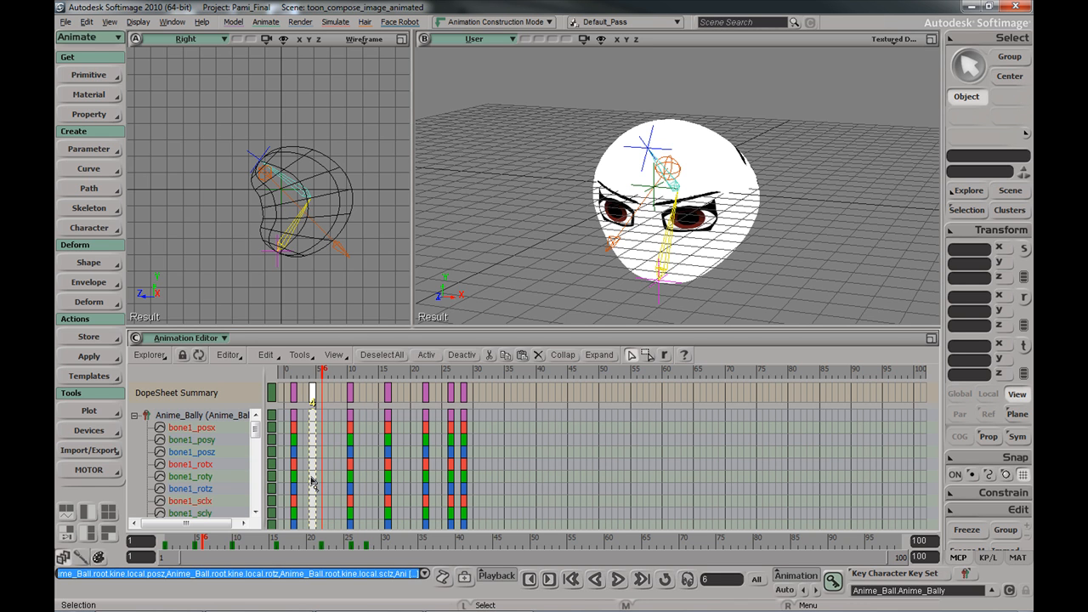
{"action": "right_click", "coordinate": [261, 544]}
{"action": "mouse_move", "coordinate": [304, 534]}
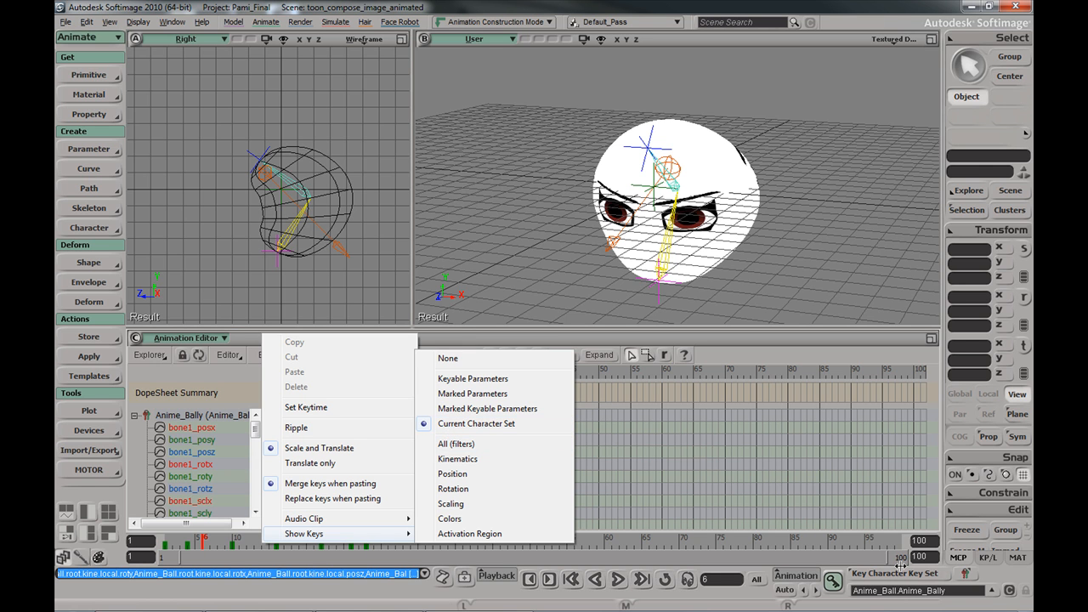
{"action": "right_click", "coordinate": [965, 575]}
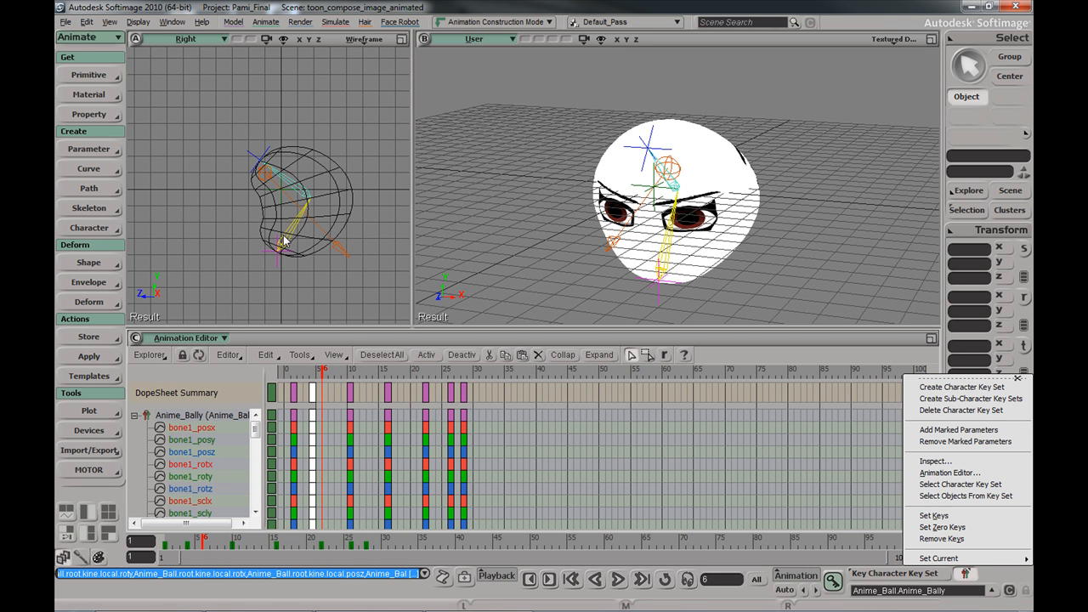
Select the ball's bone chain and its child nodes: root, bone, bone1 and eff
{"action": "left_click", "coordinate": [279, 265]}
{"action": "right_click", "coordinate": [278, 266]}
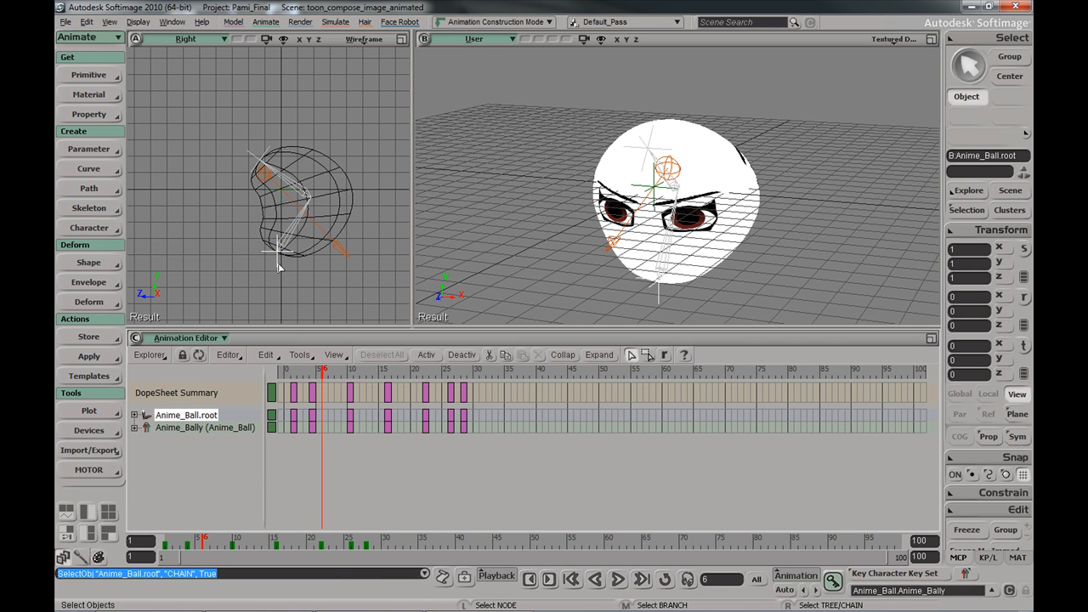
{"action": "left_click", "coordinate": [978, 40]}
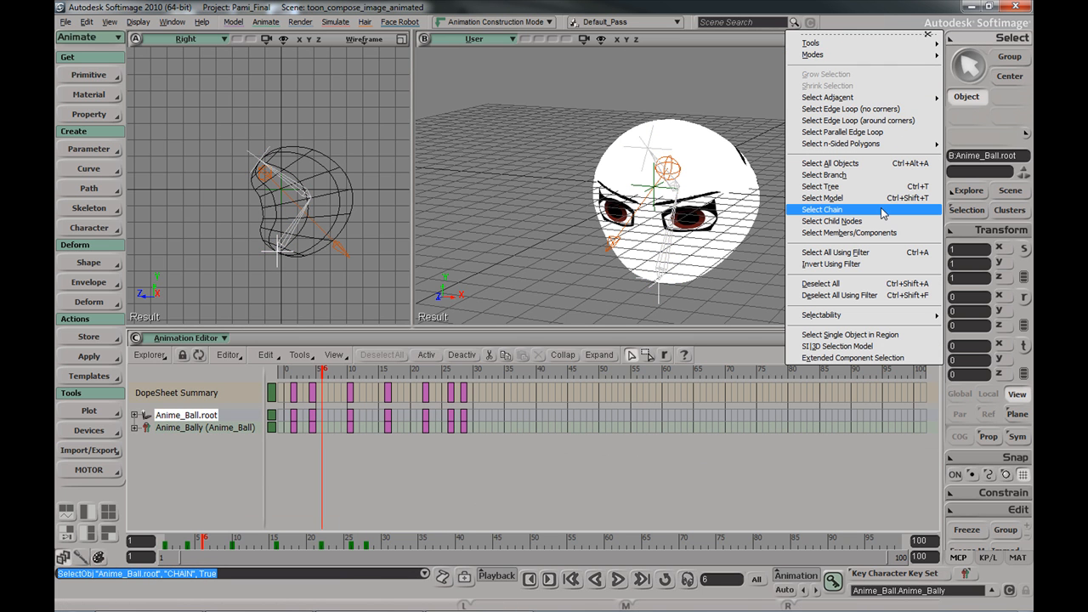
{"action": "left_click", "coordinate": [850, 221]}
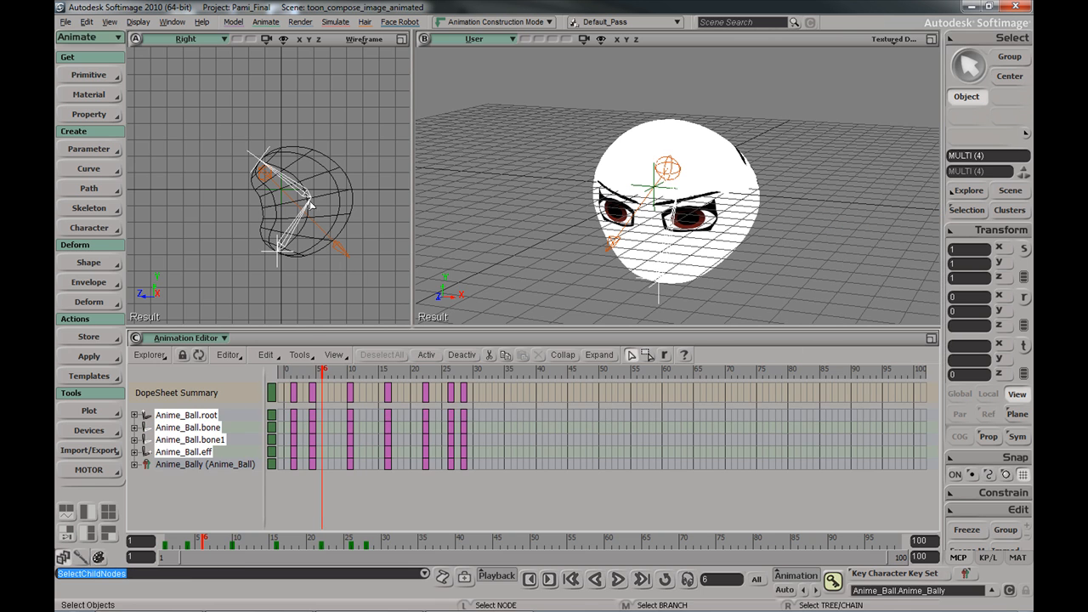
{"action": "left_click", "coordinate": [970, 576]}
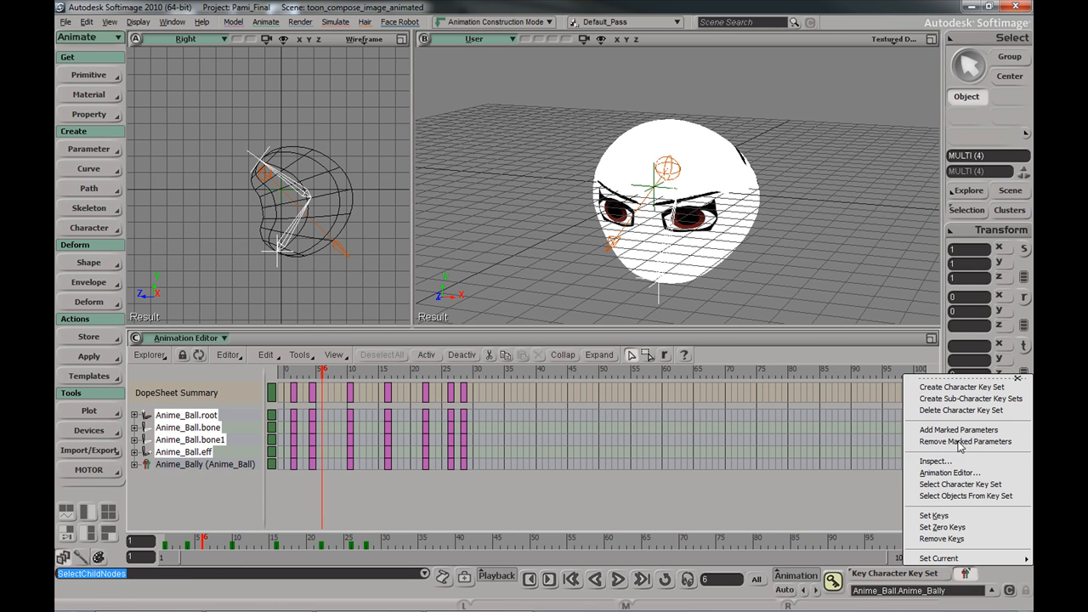
Create a character key set named ball2 from the bone chain, then close its property panel
{"action": "left_click", "coordinate": [960, 391]}
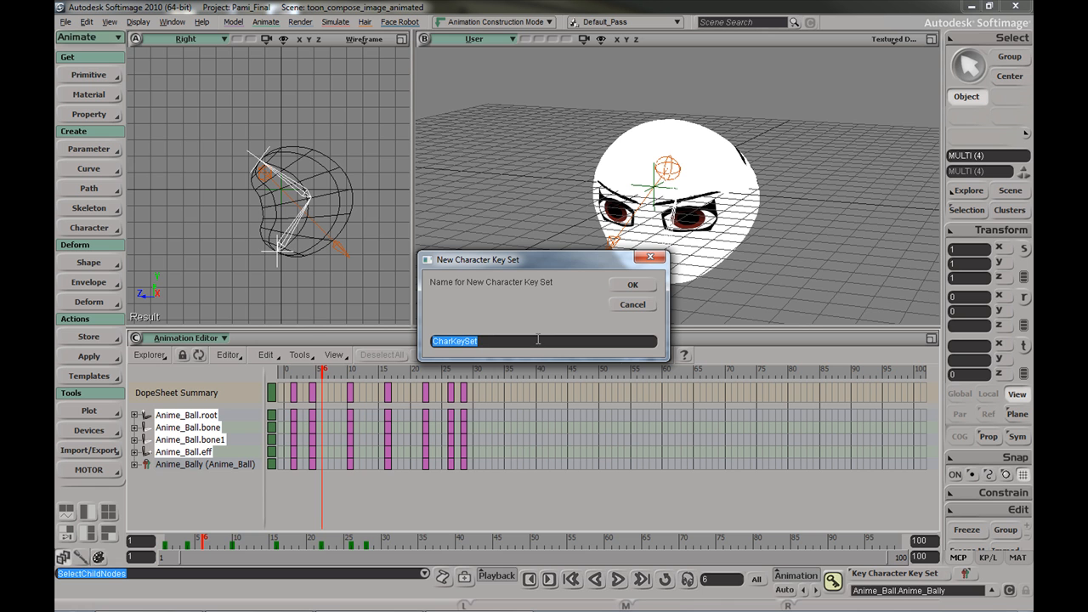
{"action": "type", "text": "ball2"}
{"action": "key", "text": "Return"}
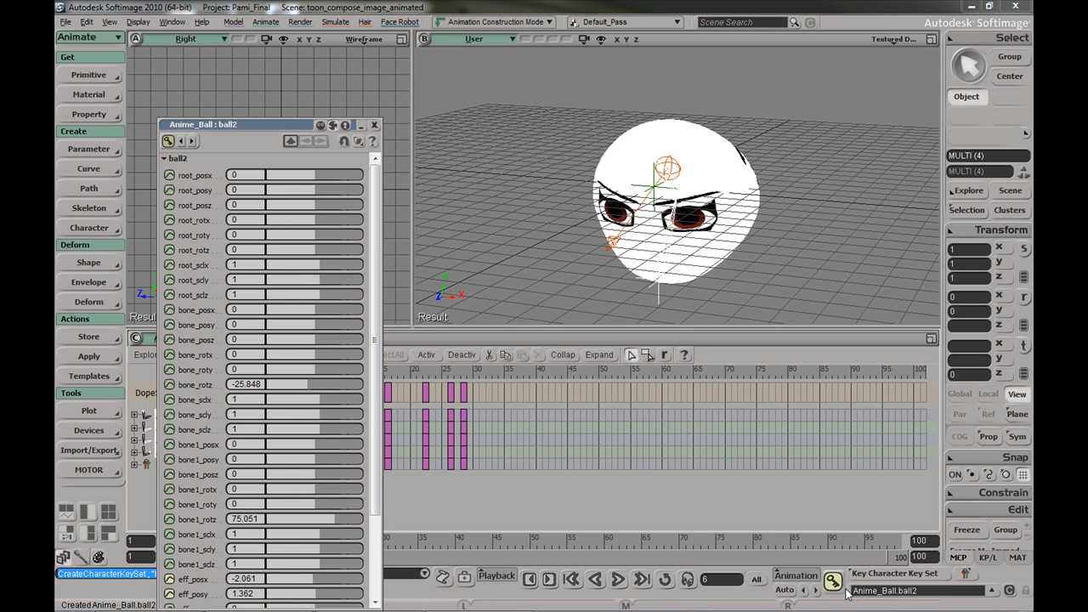
{"action": "left_click_drag", "start_coordinate": [261, 124], "coordinate": [613, 40]}
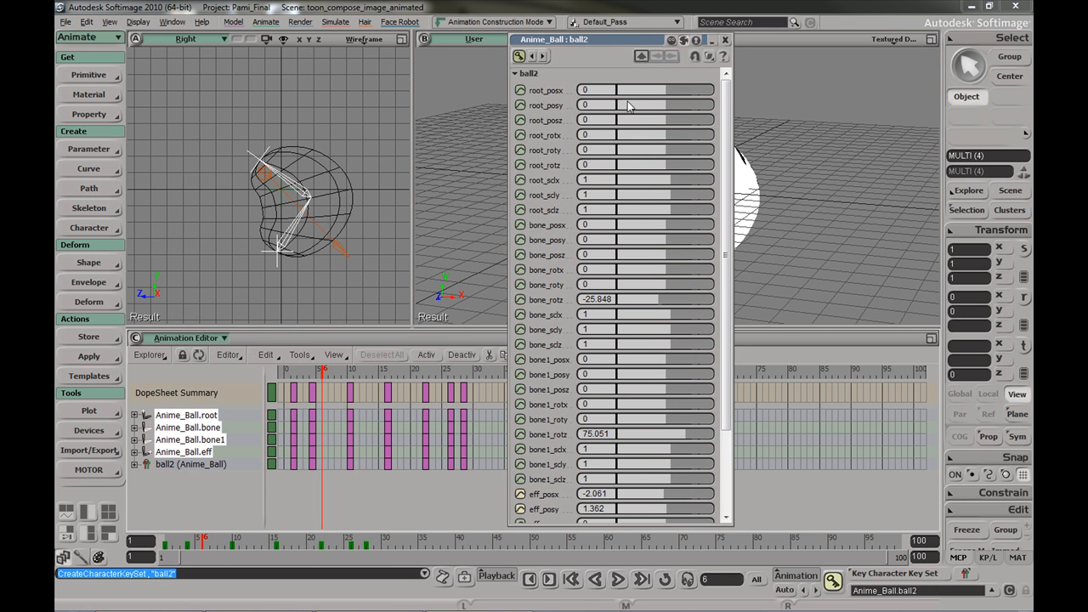
{"action": "scroll", "coordinate": [582, 405], "scroll_direction": "down", "scroll_amount": 3}
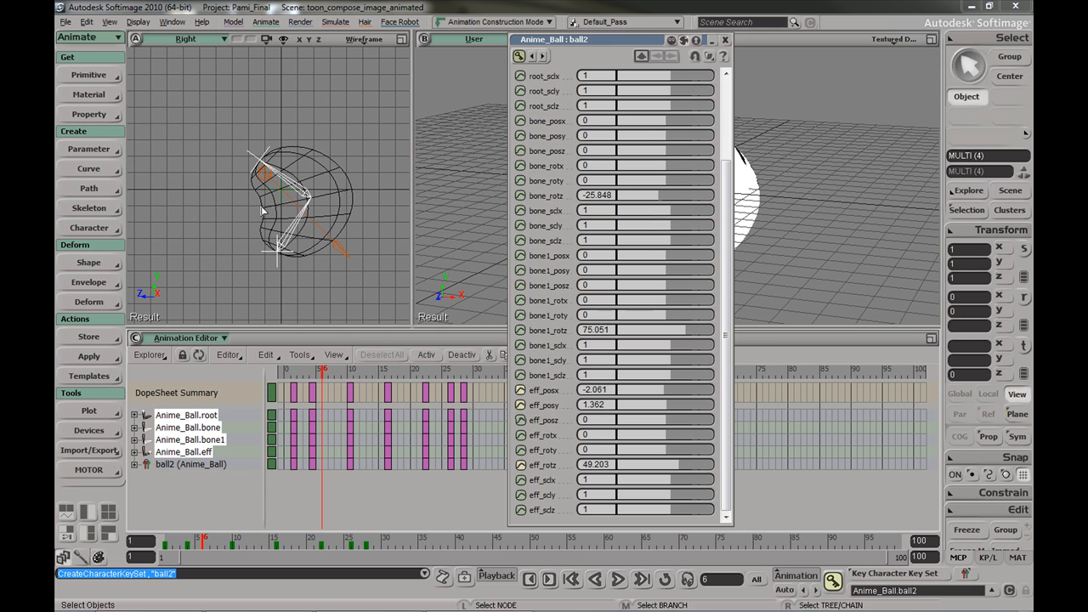
{"action": "scroll", "coordinate": [717, 245], "scroll_direction": "up", "scroll_amount": 3}
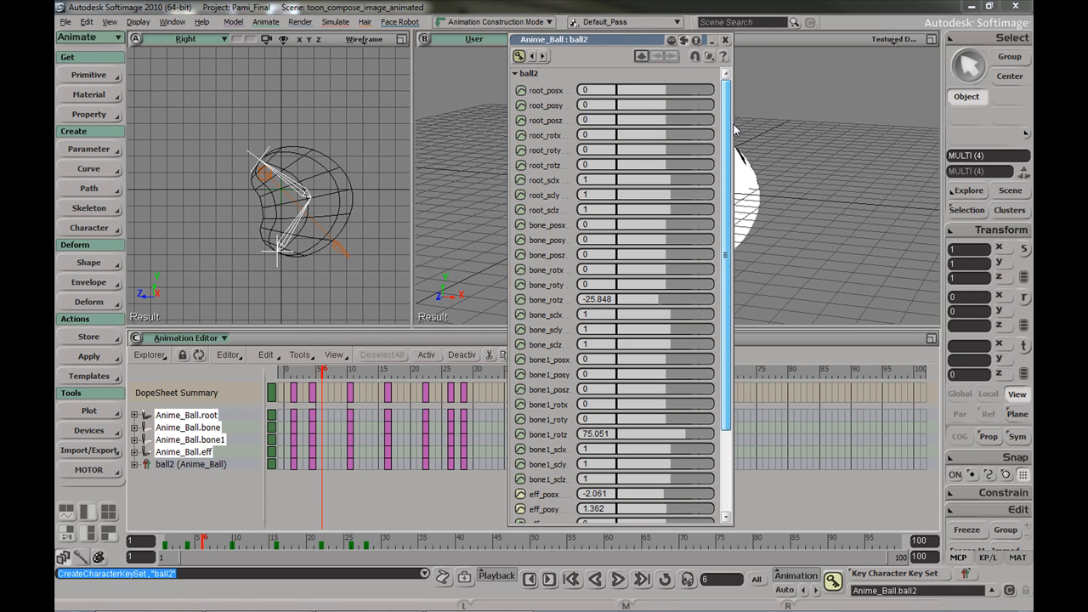
{"action": "left_click", "coordinate": [726, 40]}
Make ball2 the current key set and show only Current Character Set keys in the DopeSheet
{"action": "left_click", "coordinate": [990, 593]}
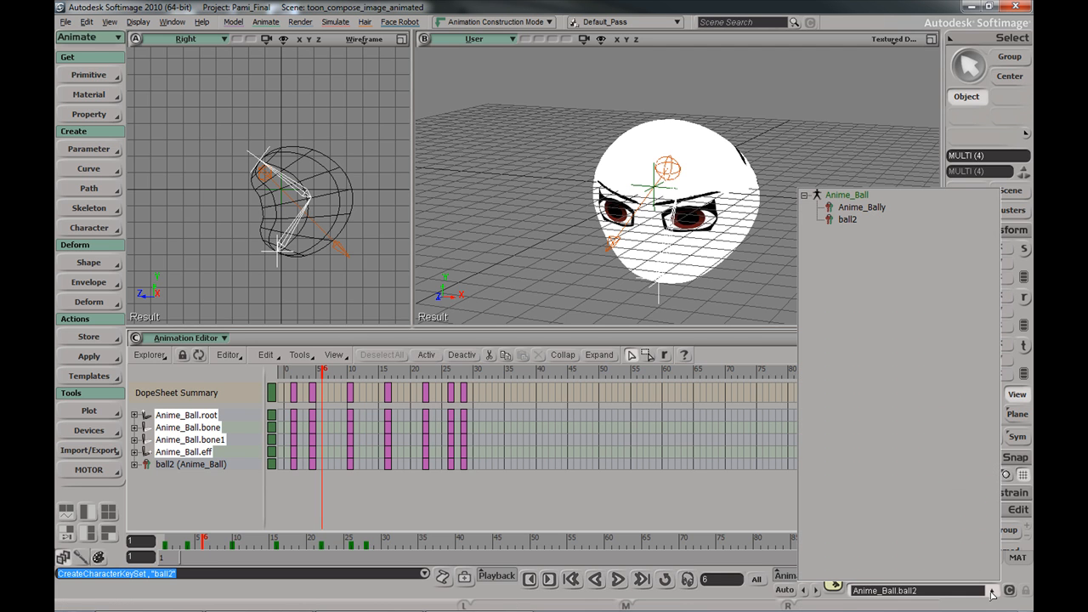
{"action": "left_click", "coordinate": [851, 221]}
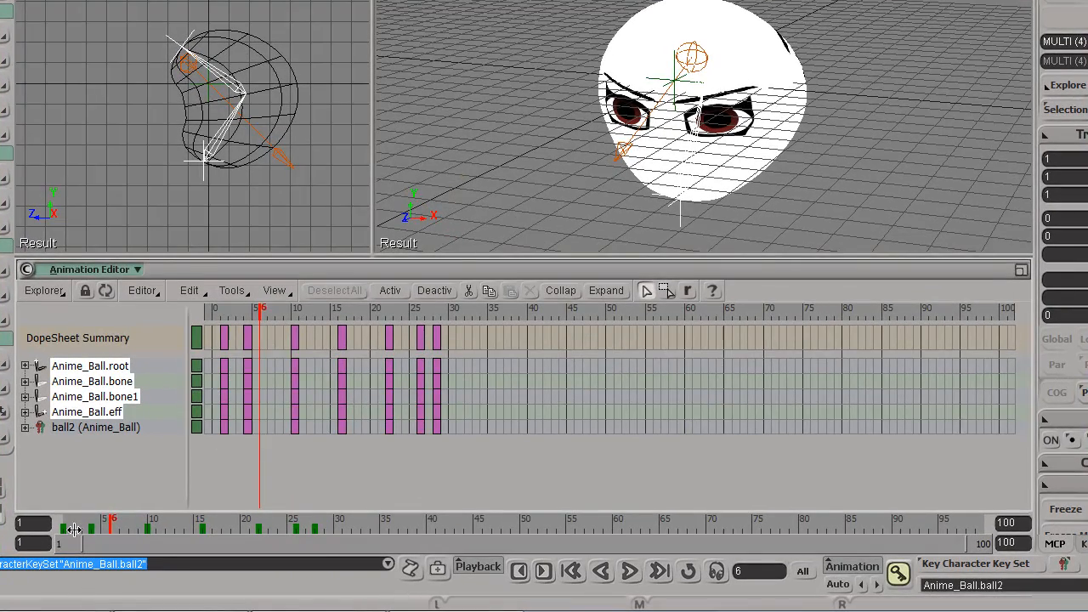
{"action": "left_click_drag", "start_coordinate": [108, 521], "coordinate": [149, 514]}
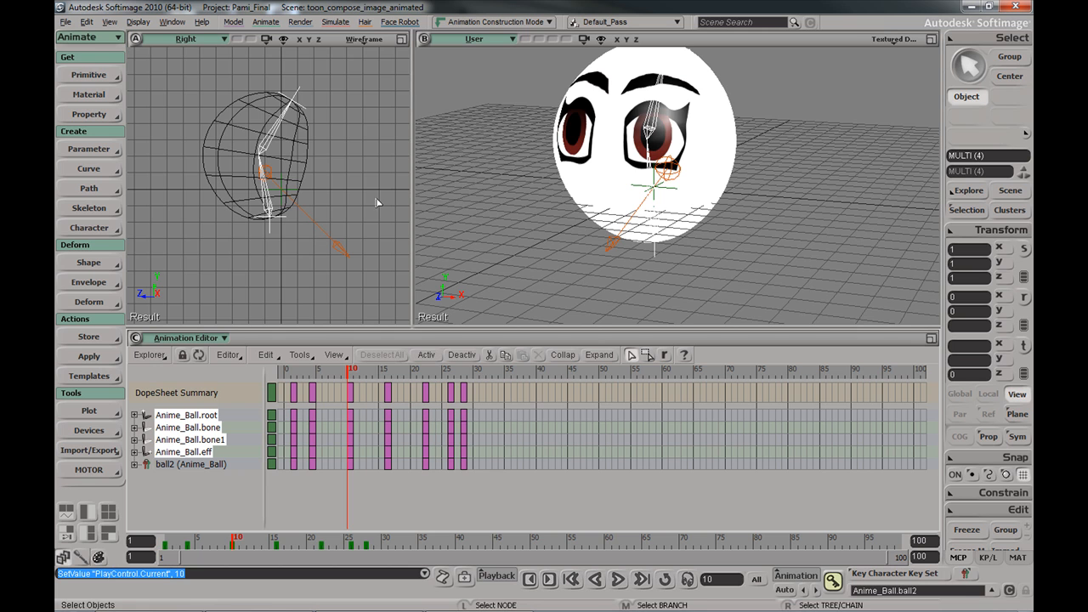
{"action": "right_click", "coordinate": [388, 541]}
{"action": "mouse_move", "coordinate": [461, 512]}
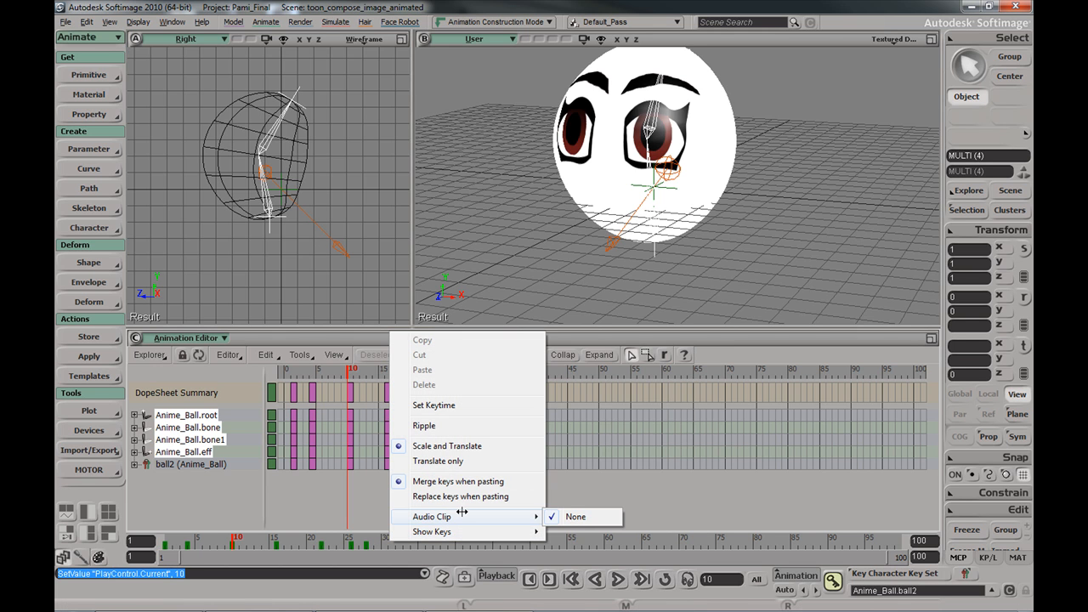
{"action": "mouse_move", "coordinate": [497, 532]}
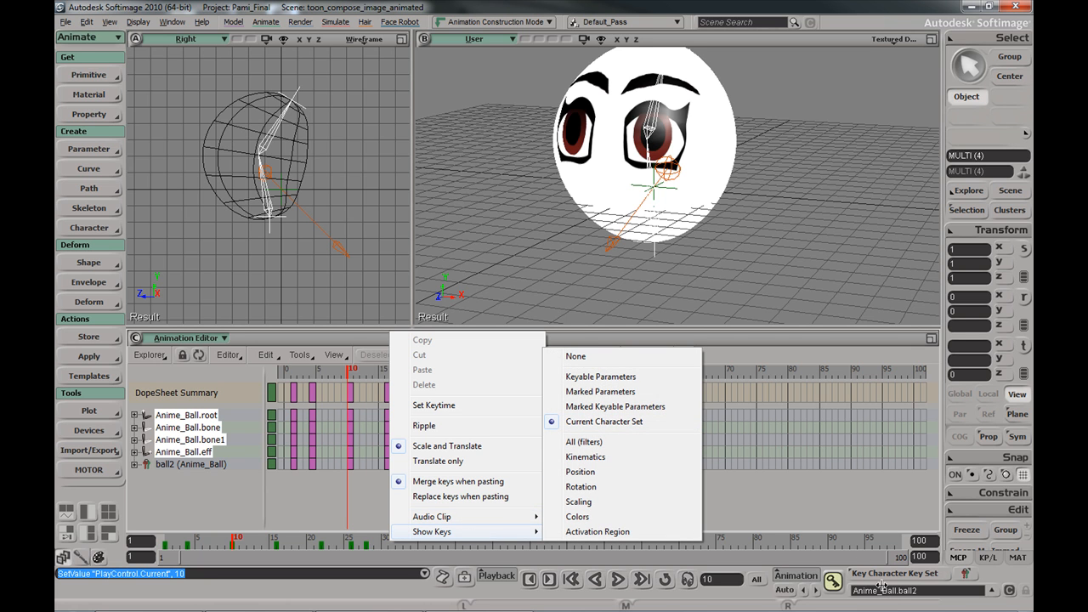
{"action": "left_click", "coordinate": [802, 541]}
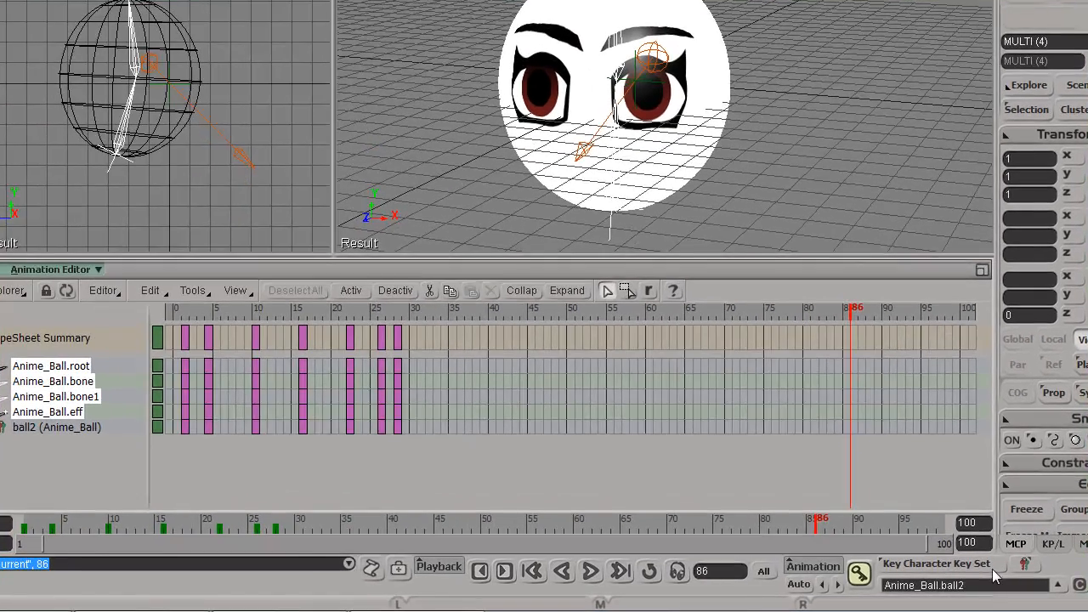
Delete the ball2 key set and make Anime_Bally the current character key set
{"action": "left_click", "coordinate": [1037, 581]}
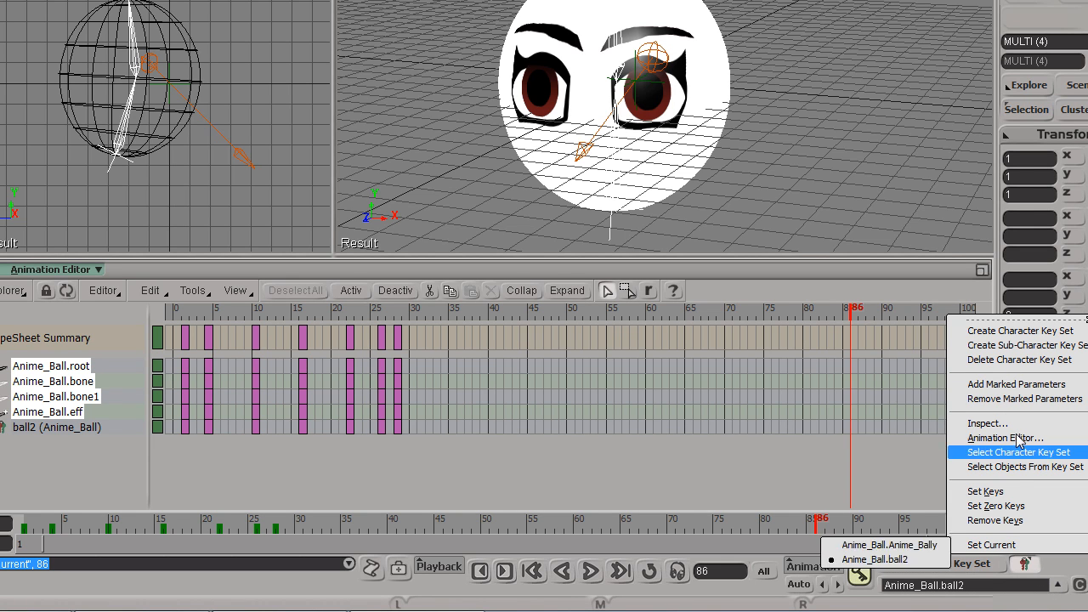
{"action": "left_click", "coordinate": [1023, 361]}
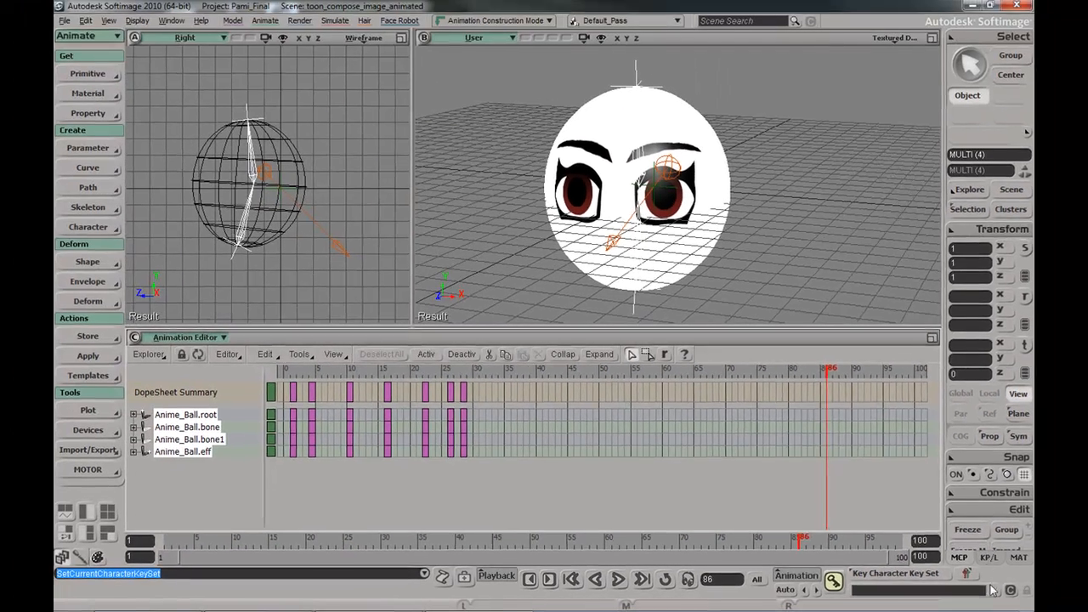
{"action": "left_click", "coordinate": [1029, 587]}
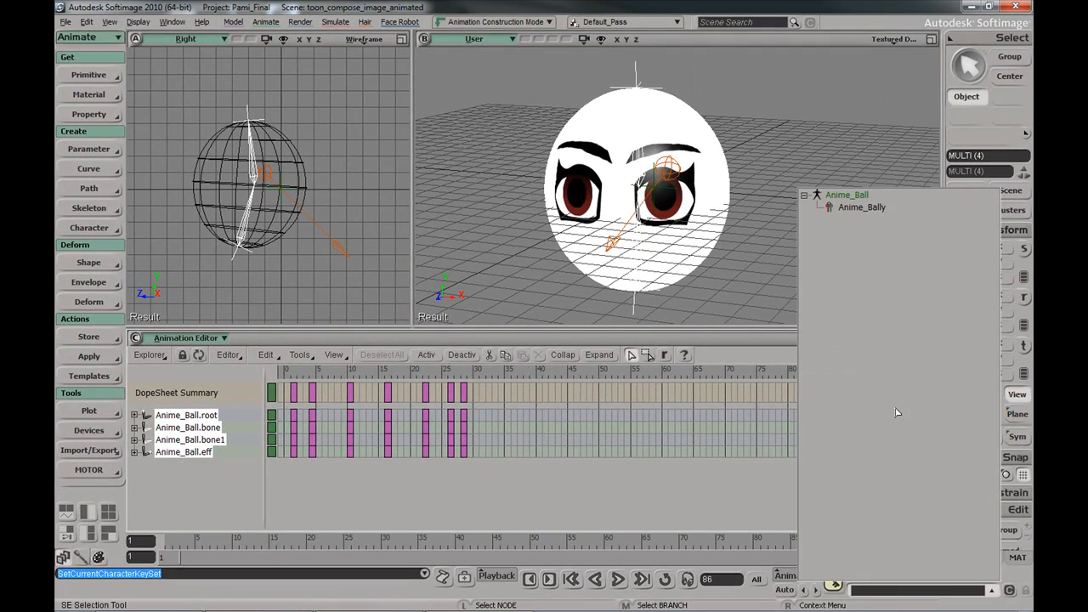
{"action": "left_click", "coordinate": [862, 209]}
Set the timeline and global start frames to 0, then scrub to frame 4
{"action": "left_click", "coordinate": [290, 371]}
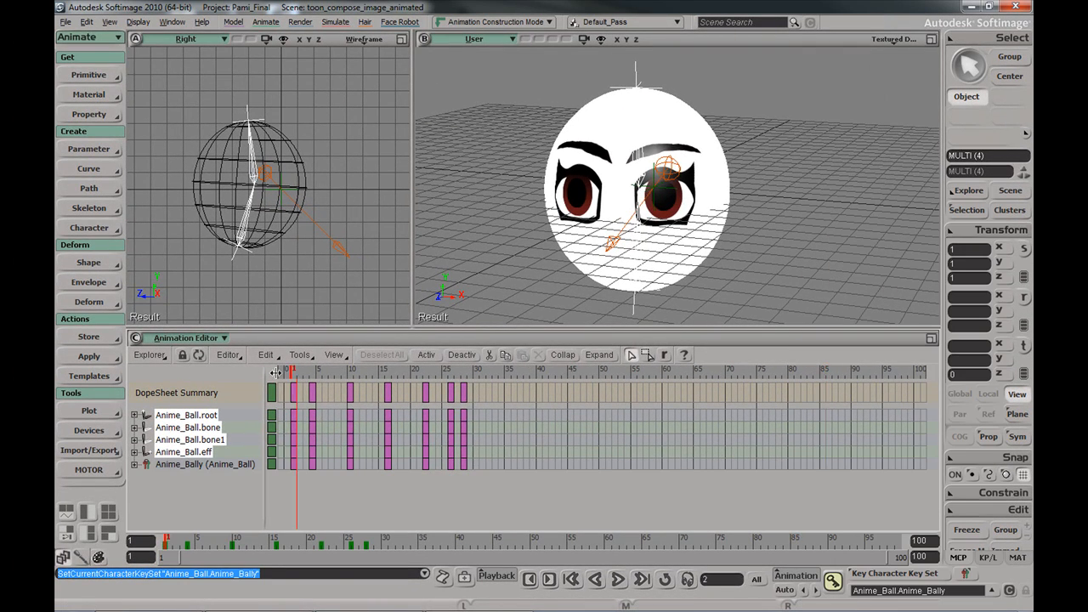
{"action": "left_click", "coordinate": [266, 370]}
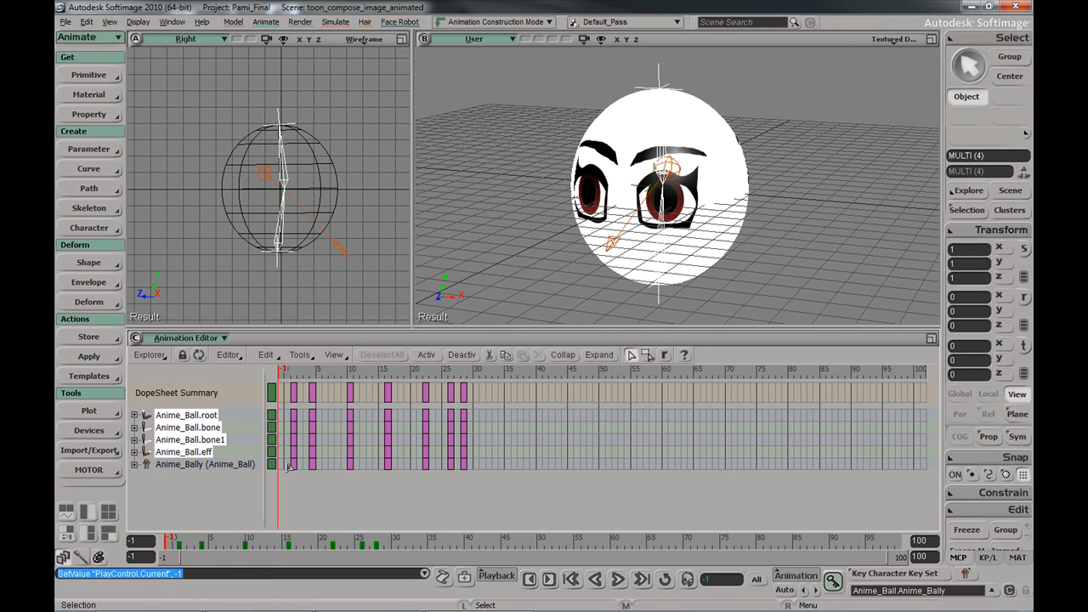
{"action": "left_click_drag", "start_coordinate": [177, 537], "coordinate": [181, 538]}
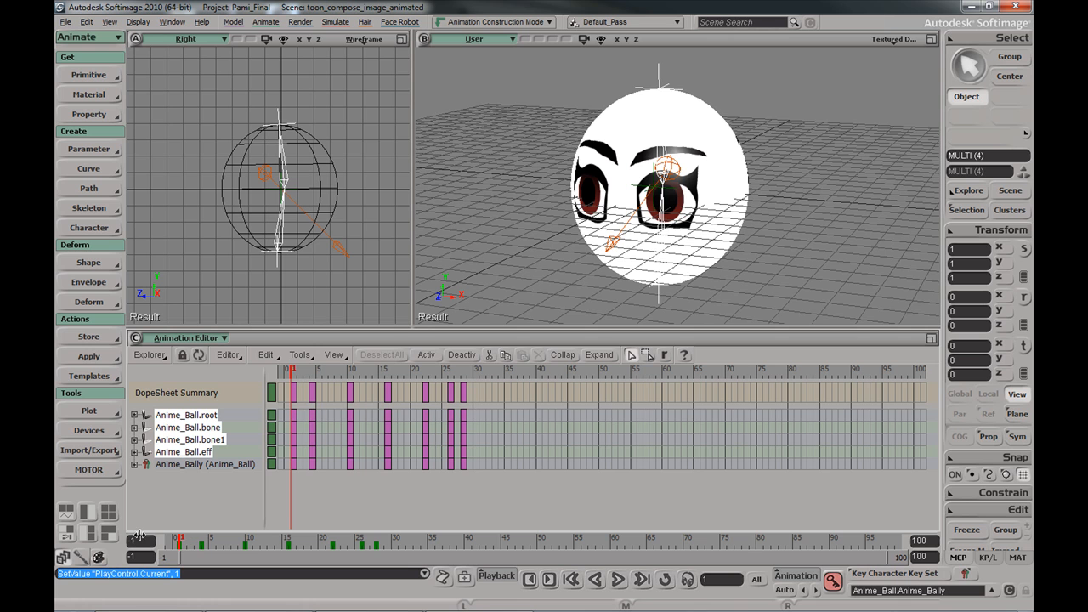
{"action": "left_click", "coordinate": [148, 541]}
{"action": "type", "text": "0"}
{"action": "key", "text": "Return"}
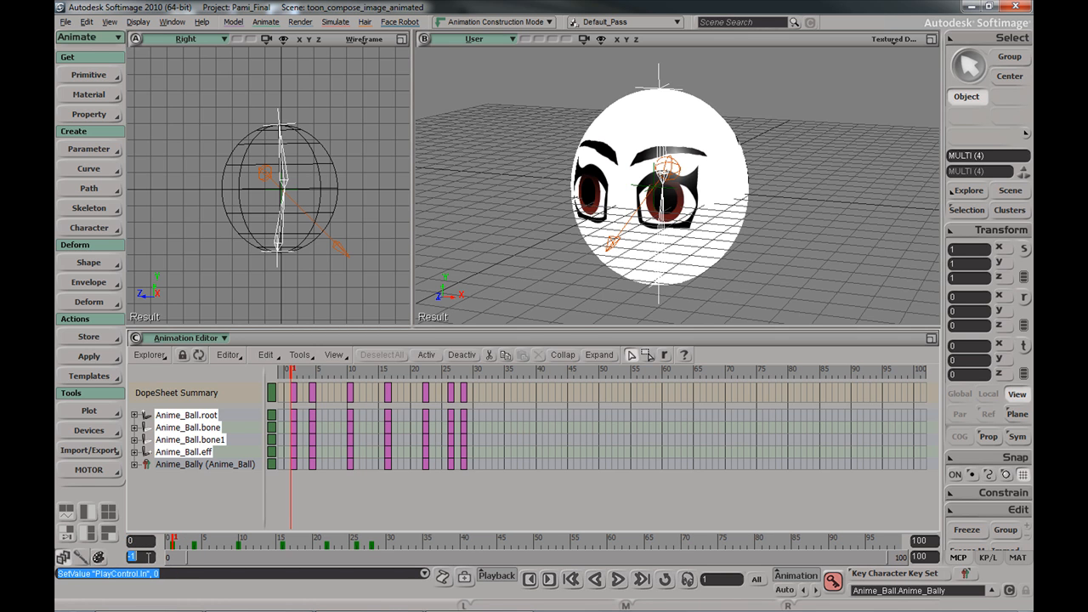
{"action": "type", "text": "0"}
{"action": "key", "text": "Return"}
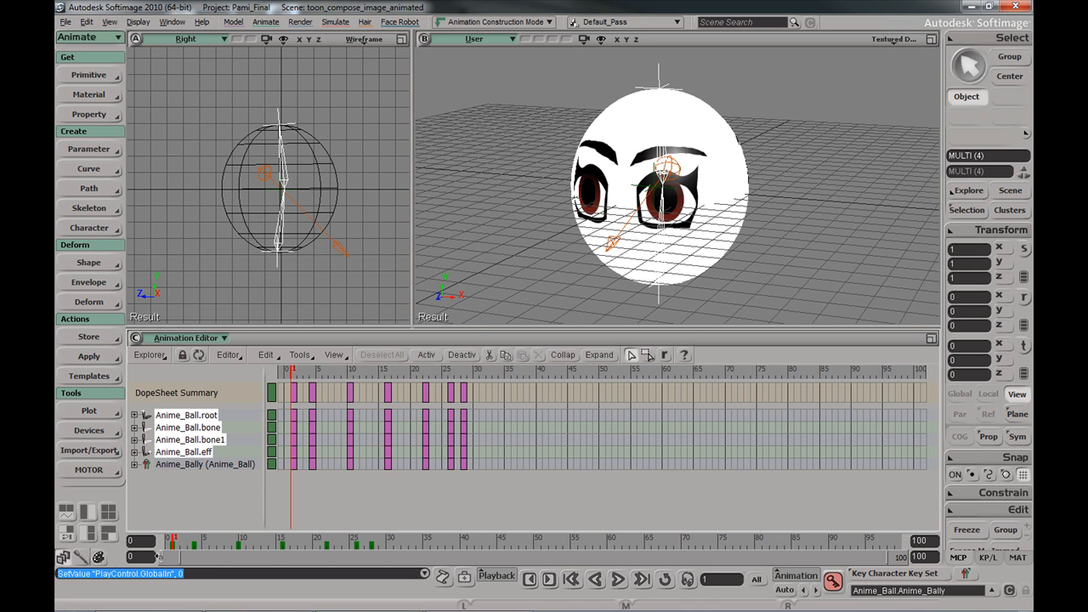
{"action": "left_click_drag", "start_coordinate": [172, 537], "coordinate": [287, 527]}
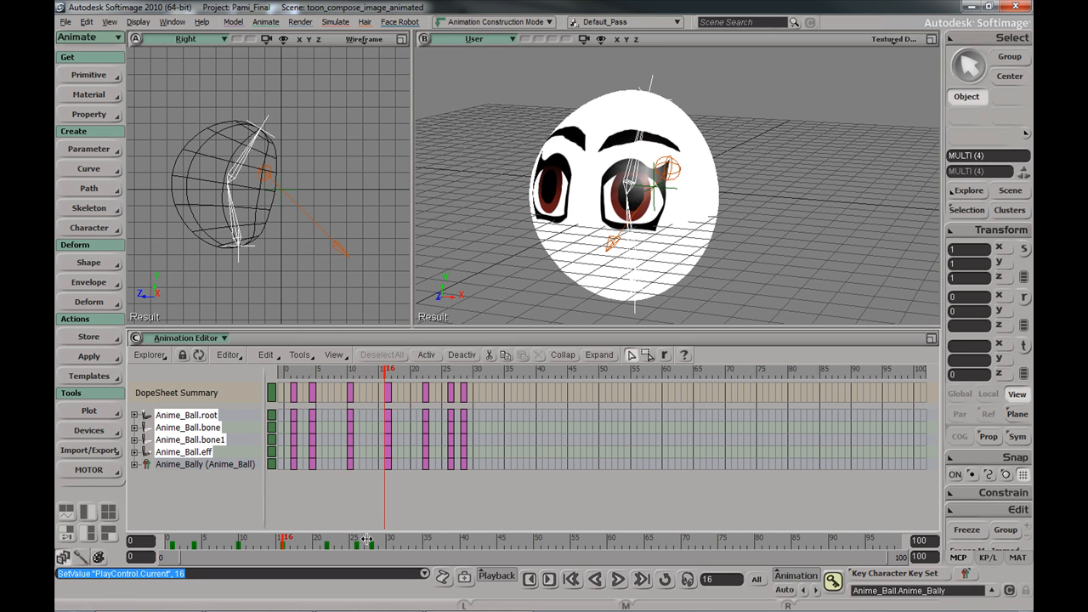
Open the floating FCurve Editor, frame the curves and select all of them
{"action": "key", "text": "0"}
{"action": "left_click_drag", "start_coordinate": [503, 389], "coordinate": [533, 255]}
{"action": "key", "text": "s"}
{"action": "middle_click_drag", "start_coordinate": [653, 363], "coordinate": [647, 343]}
{"action": "left_click_drag", "start_coordinate": [647, 342], "coordinate": [634, 355]}
{"action": "left_click_drag", "start_coordinate": [381, 314], "coordinate": [816, 449]}
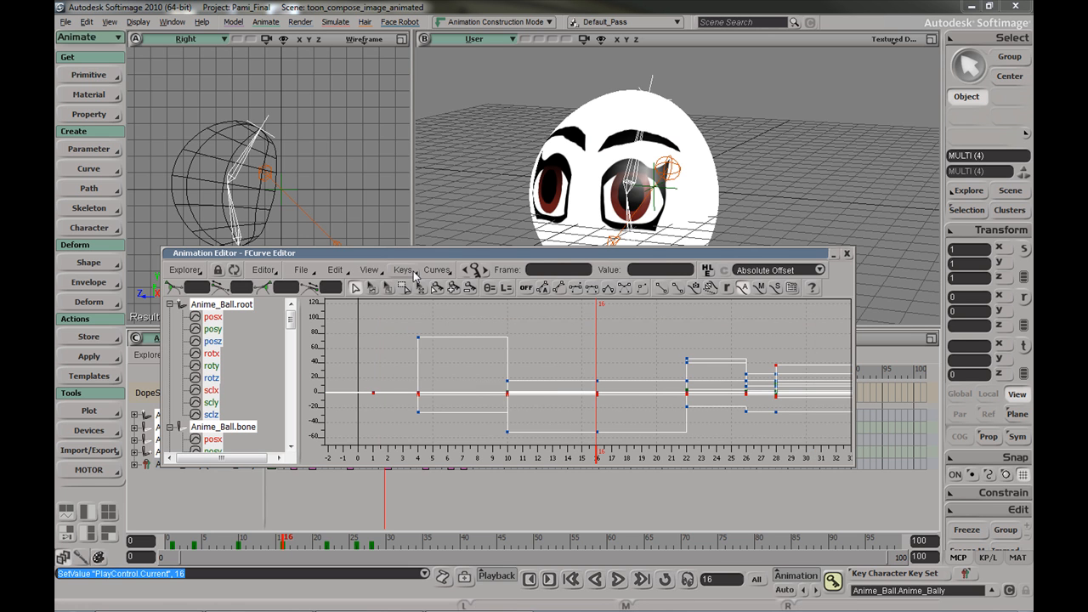
Apply Spline interpolation to the selected curves and scrub to preview the smooth motion
{"action": "left_click", "coordinate": [405, 270]}
{"action": "left_click", "coordinate": [405, 271]}
{"action": "left_click", "coordinate": [436, 270]}
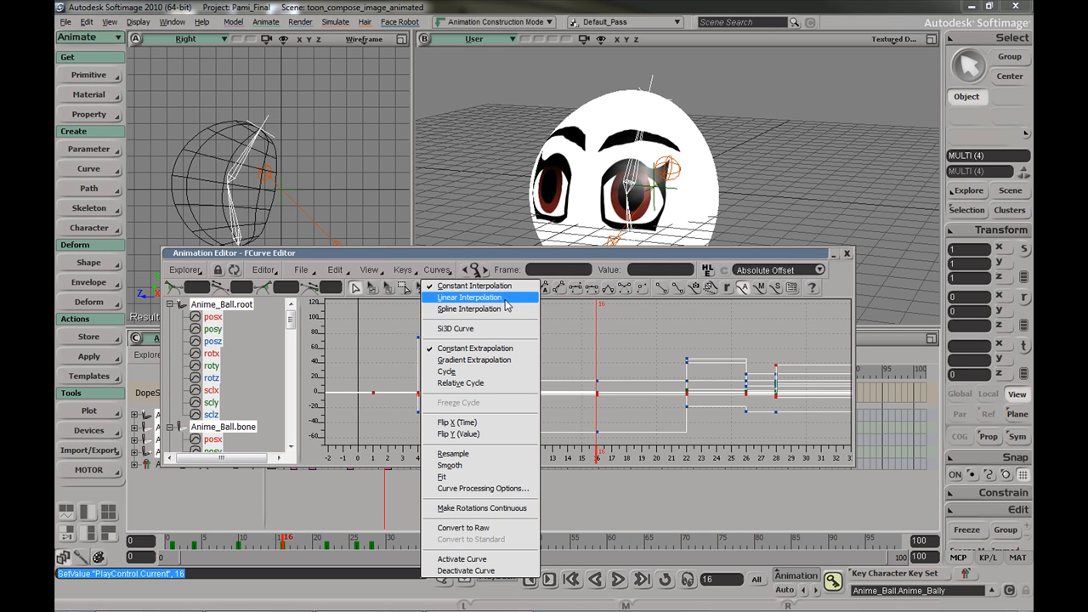
{"action": "left_click", "coordinate": [468, 309]}
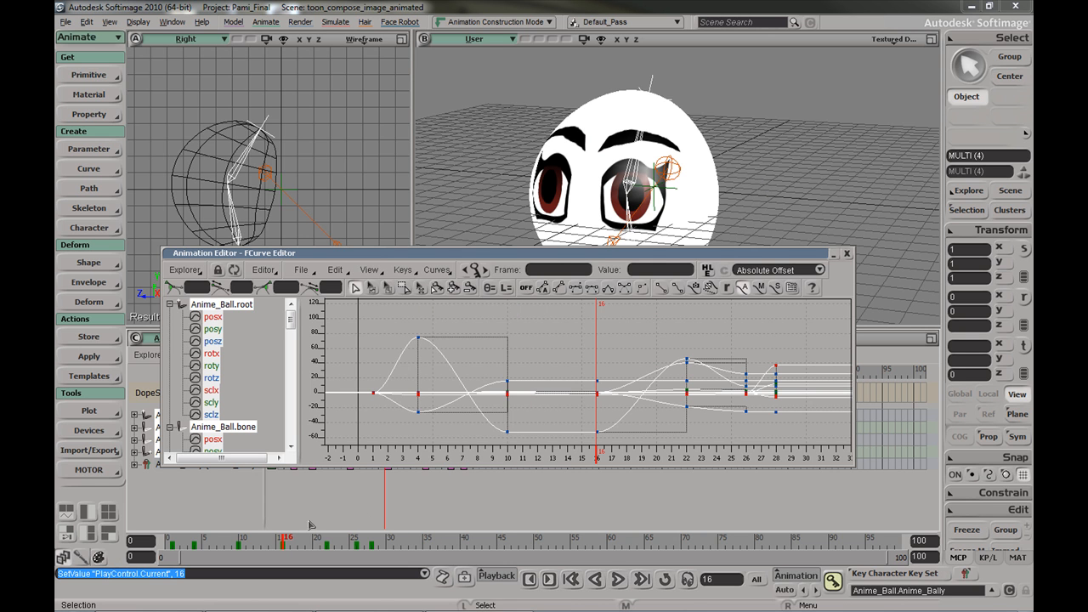
{"action": "double_click", "coordinate": [344, 254]}
{"action": "left_click_drag", "start_coordinate": [200, 544], "coordinate": [282, 531]}
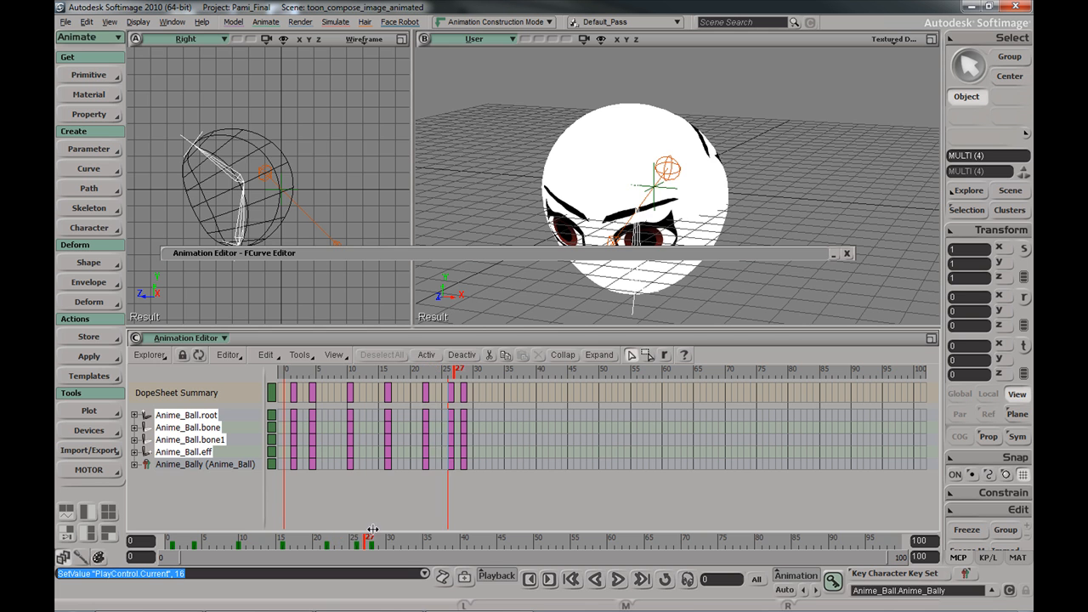
{"action": "left_click_drag", "start_coordinate": [198, 527], "coordinate": [172, 527]}
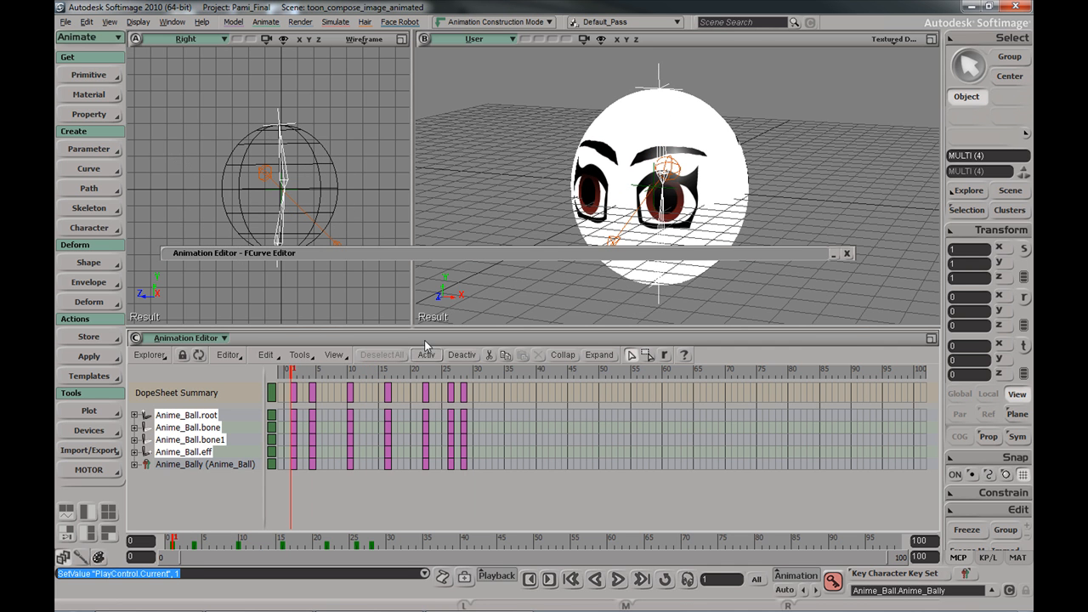
Reselect all keys through frame 28, apply Linear interpolation and preview the motion
{"action": "double_click", "coordinate": [427, 253]}
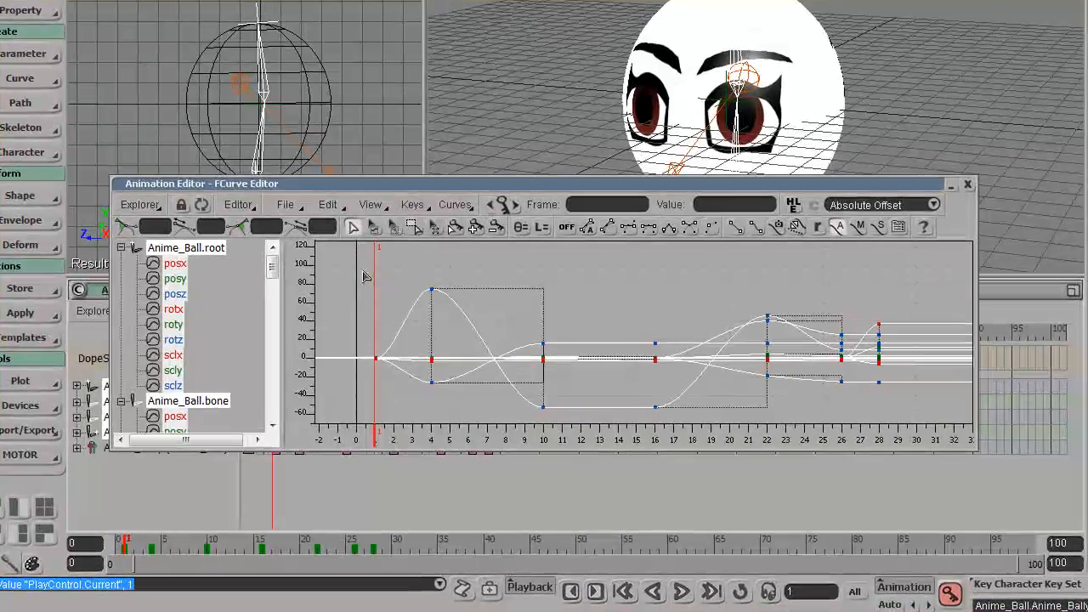
{"action": "left_click_drag", "start_coordinate": [362, 323], "coordinate": [771, 459]}
{"action": "left_click_drag", "start_coordinate": [874, 446], "coordinate": [908, 450]}
{"action": "left_click", "coordinate": [454, 205]}
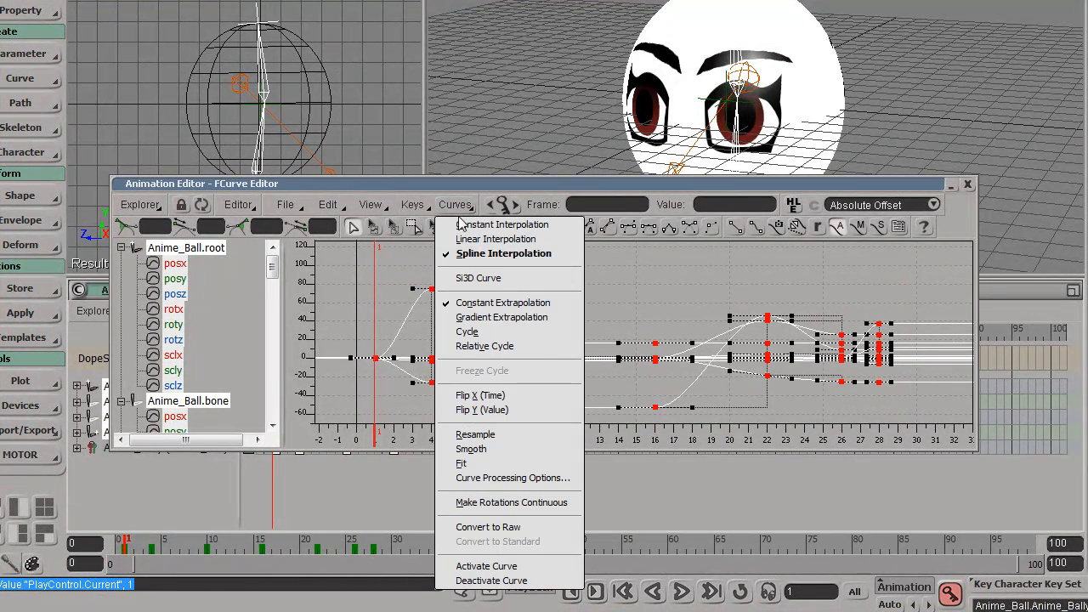
{"action": "left_click", "coordinate": [505, 241]}
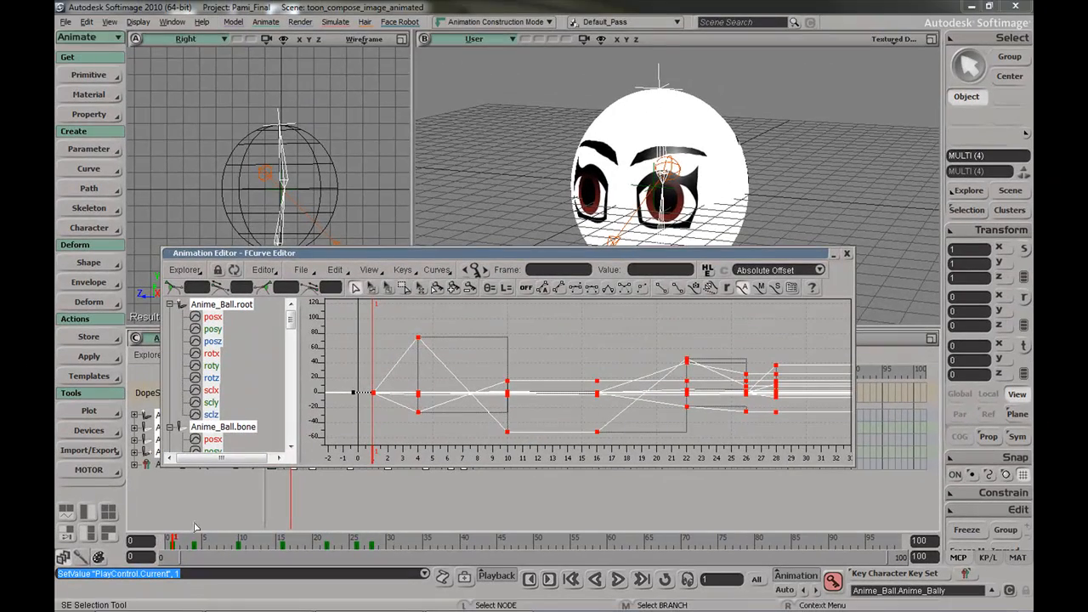
{"action": "mouse_move", "coordinate": [172, 538]}
{"action": "left_mouse_down"}
{"action": "mouse_move", "coordinate": [351, 537]}
{"action": "mouse_move", "coordinate": [175, 519]}
{"action": "left_mouse_up"}
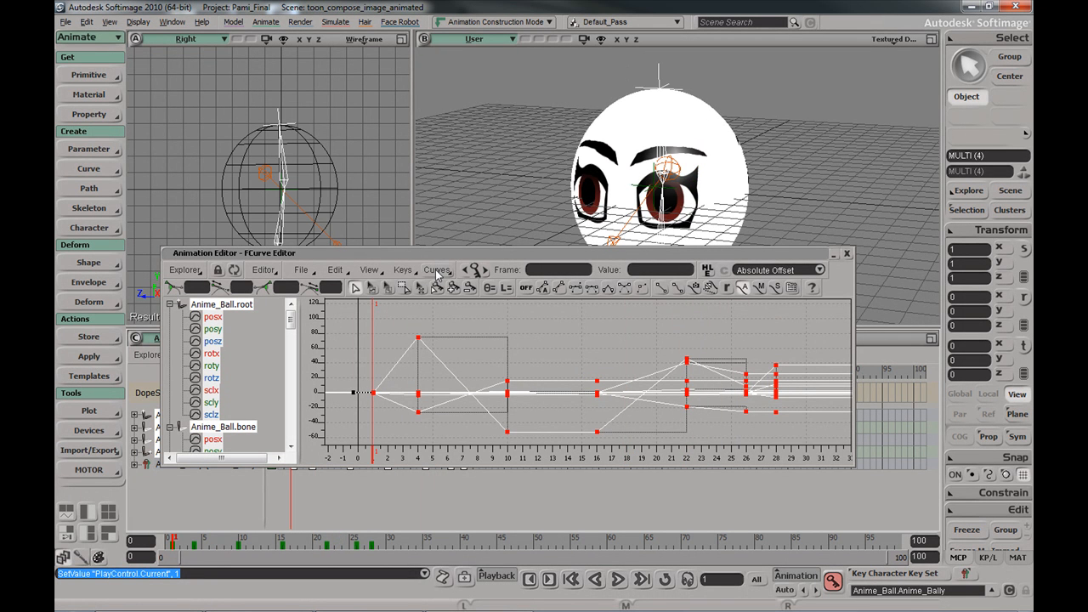
Return the curves to Constant (stepped) interpolation and close the FCurve Editor
{"action": "left_click", "coordinate": [436, 272]}
{"action": "left_click", "coordinate": [470, 287]}
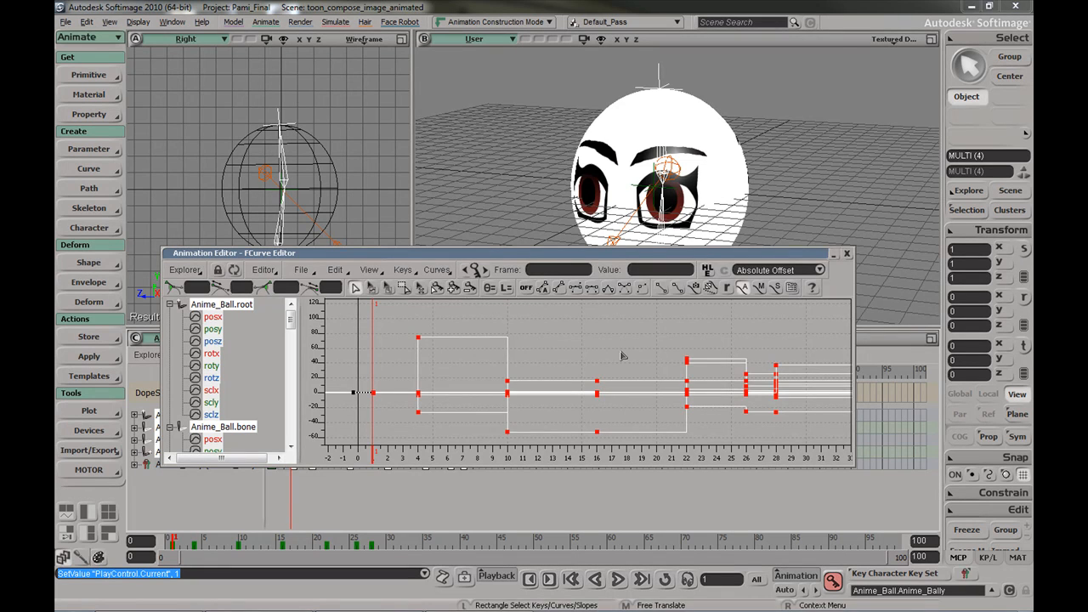
{"action": "left_click", "coordinate": [836, 254]}
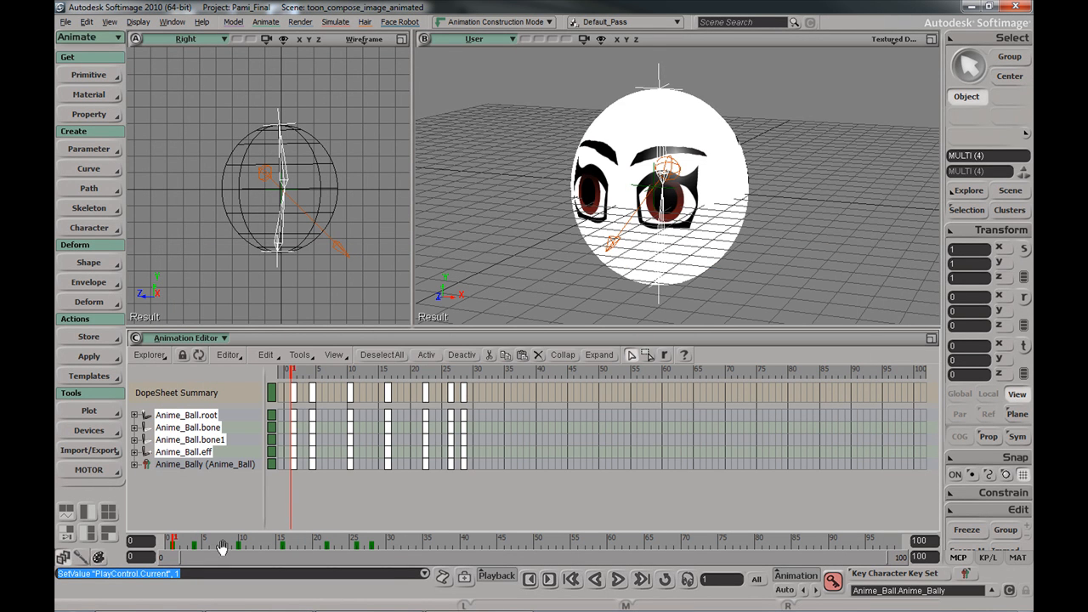
Move the frame-16 key column to frame 14 and shift the last three keys to start at 19
{"action": "left_click_drag", "start_coordinate": [181, 541], "coordinate": [218, 541]}
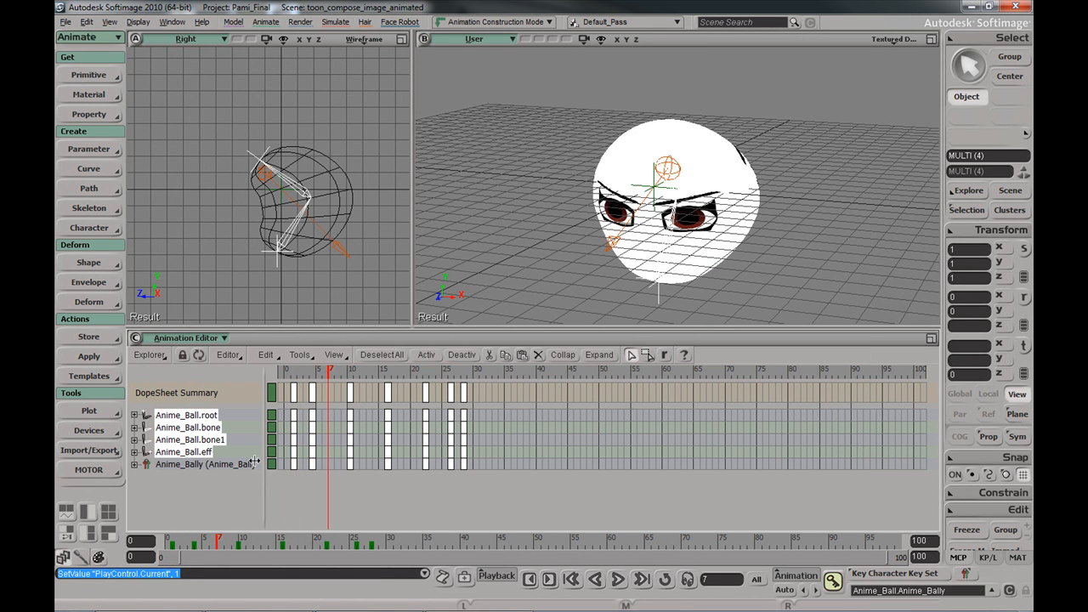
{"action": "left_click_drag", "start_coordinate": [328, 368], "coordinate": [387, 368]}
{"action": "left_click", "coordinate": [388, 392]}
{"action": "left_click_drag", "start_coordinate": [390, 394], "coordinate": [486, 473]}
{"action": "left_click_drag", "start_coordinate": [427, 400], "coordinate": [436, 370]}
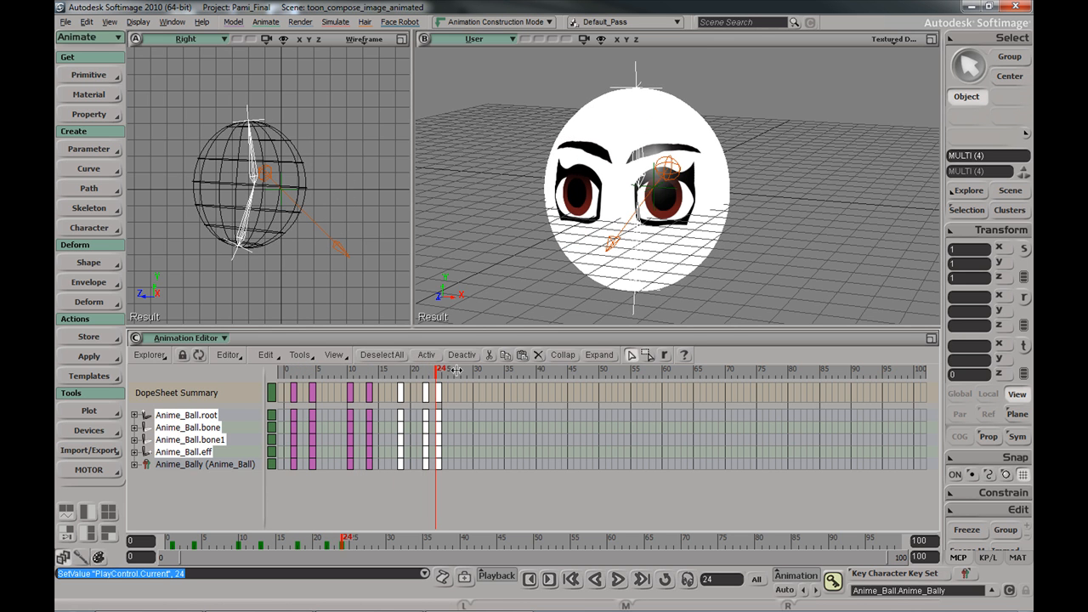
Draw a render preview region over the head and scrub from frame 13 back to frame 4
{"action": "left_click", "coordinate": [881, 125]}
{"action": "key", "text": "q"}
{"action": "mouse_move", "coordinate": [526, 85]}
{"action": "left_mouse_down"}
{"action": "mouse_move", "coordinate": [681, 253]}
{"action": "mouse_move", "coordinate": [754, 316]}
{"action": "mouse_move", "coordinate": [754, 303]}
{"action": "left_mouse_up"}
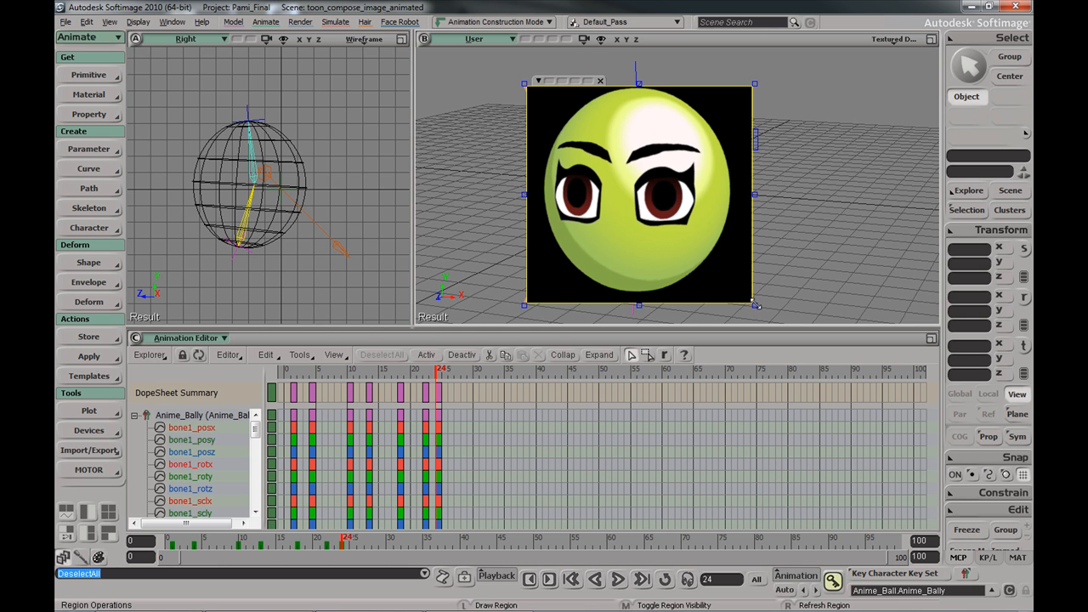
{"action": "left_click_drag", "start_coordinate": [485, 82], "coordinate": [790, 311]}
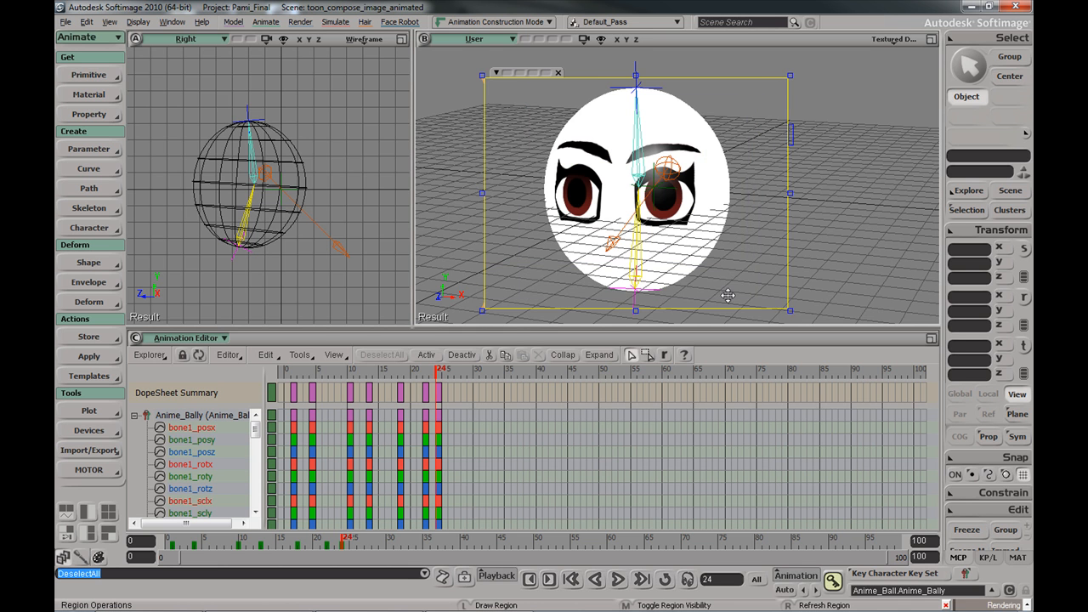
{"action": "left_click_drag", "start_coordinate": [332, 541], "coordinate": [299, 534]}
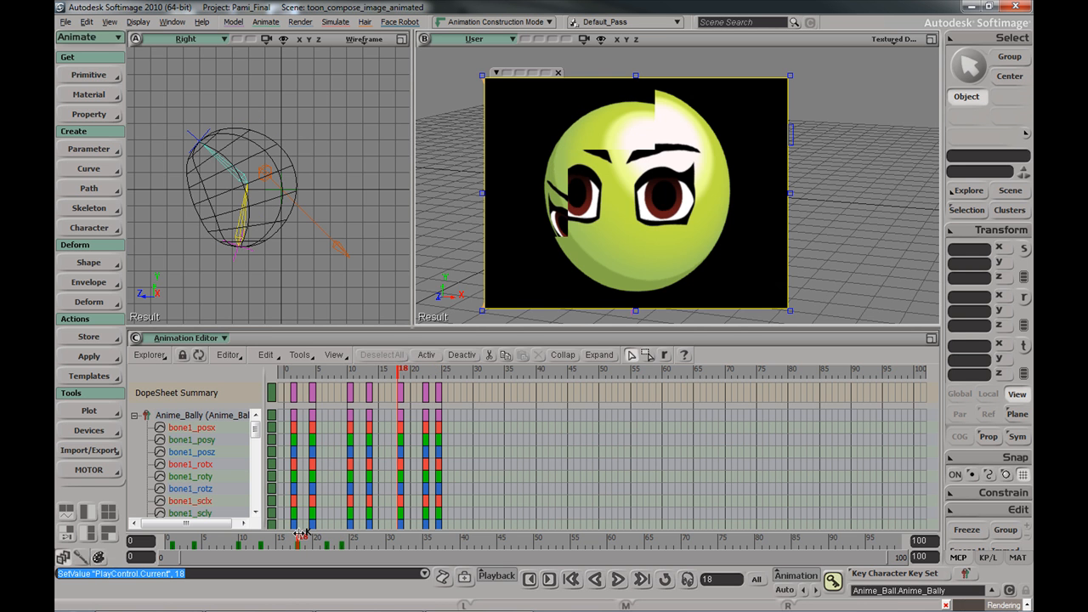
{"action": "left_click", "coordinate": [263, 539]}
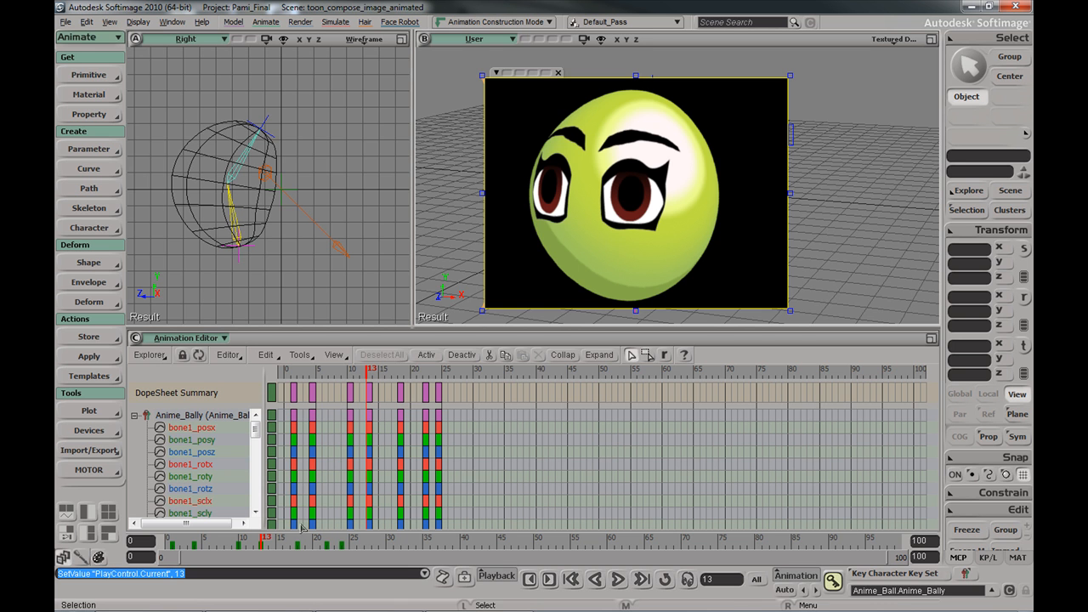
{"action": "left_click_drag", "start_coordinate": [260, 539], "coordinate": [197, 539]}
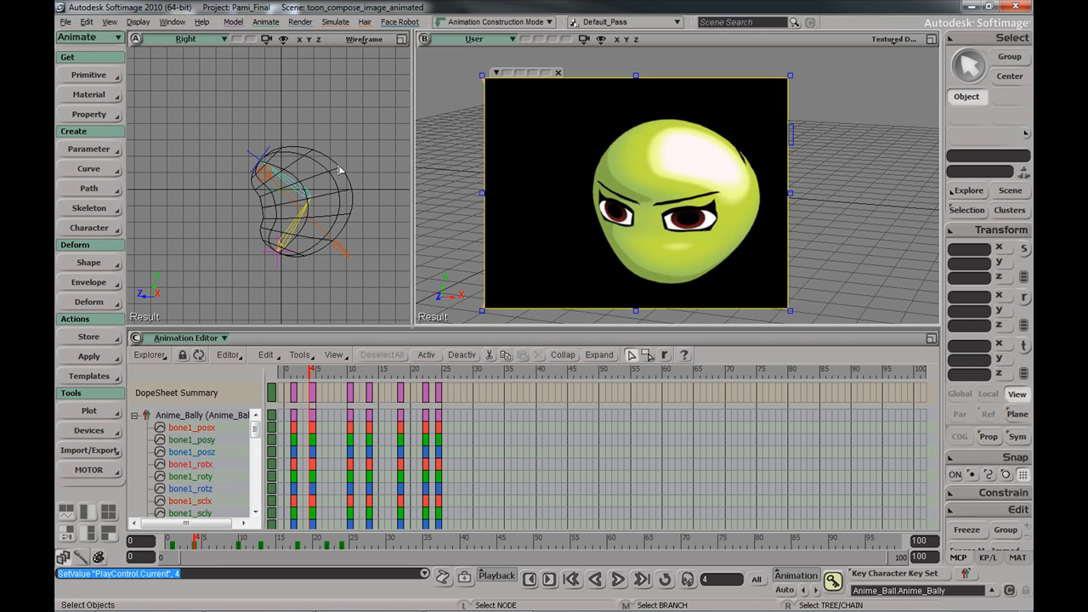
In the Scene Layer Manager, turn off FaceHappy's View and Render, keep FaceStandar on, and select Cabeza2
{"action": "key", "text": "6"}
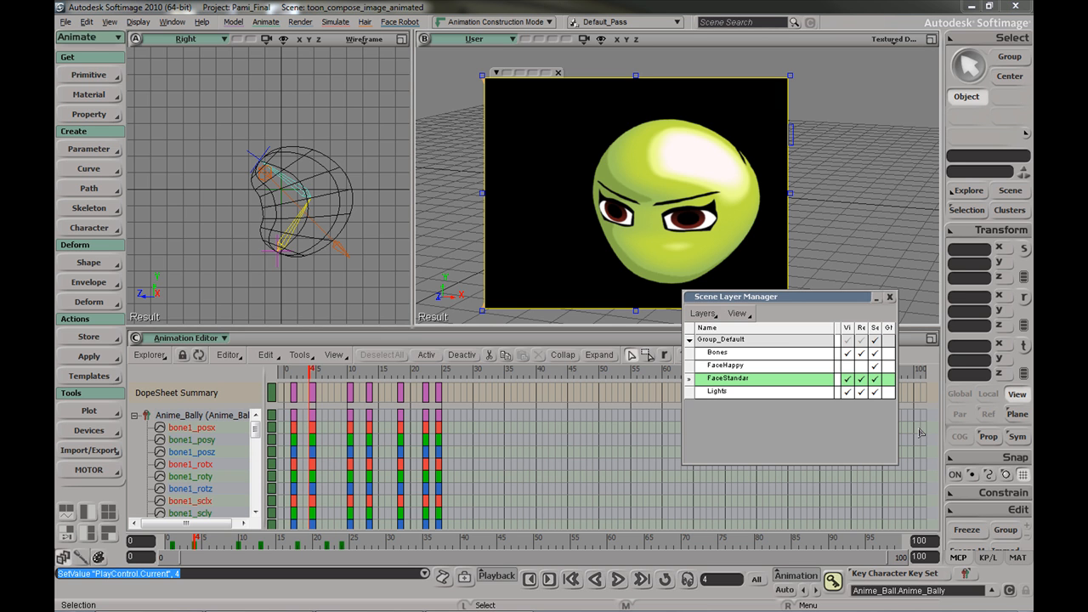
{"action": "left_click", "coordinate": [847, 366]}
{"action": "left_click", "coordinate": [862, 367]}
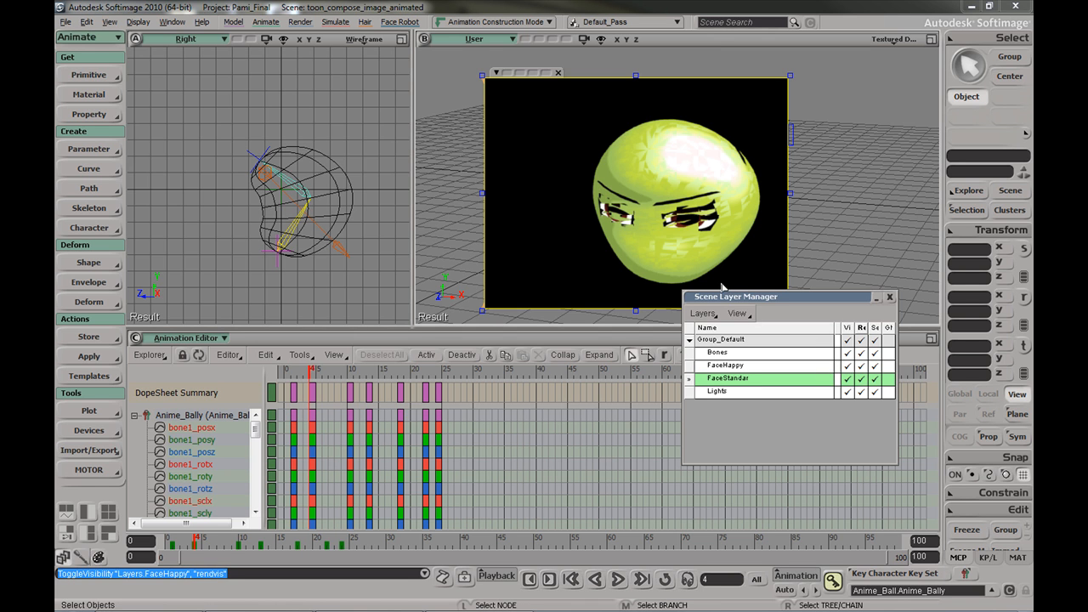
{"action": "left_click_drag", "start_coordinate": [747, 300], "coordinate": [769, 364]}
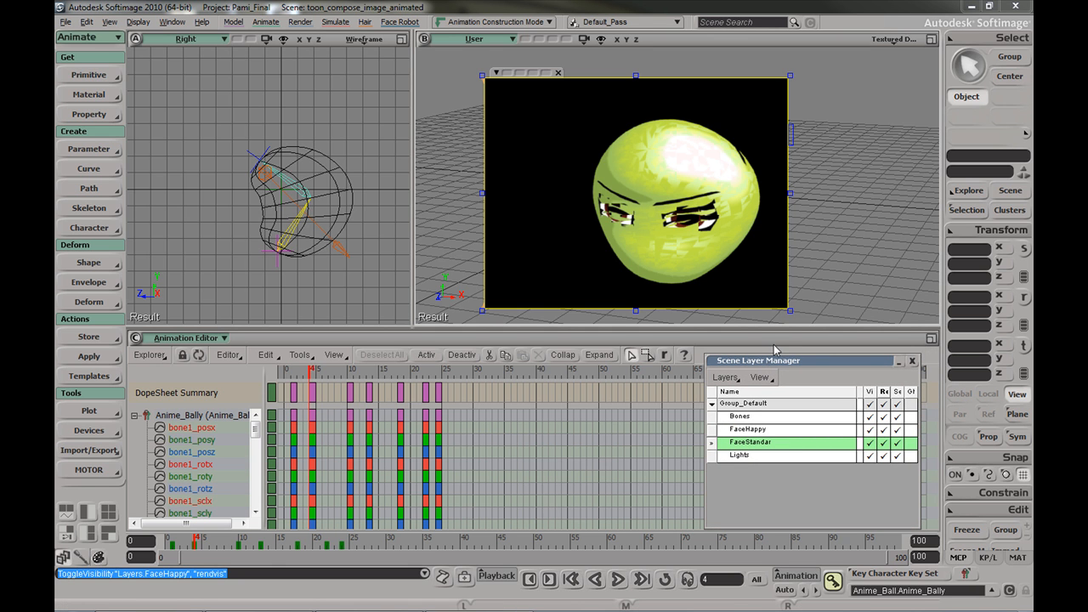
{"action": "left_click", "coordinate": [871, 444]}
{"action": "left_click", "coordinate": [886, 444]}
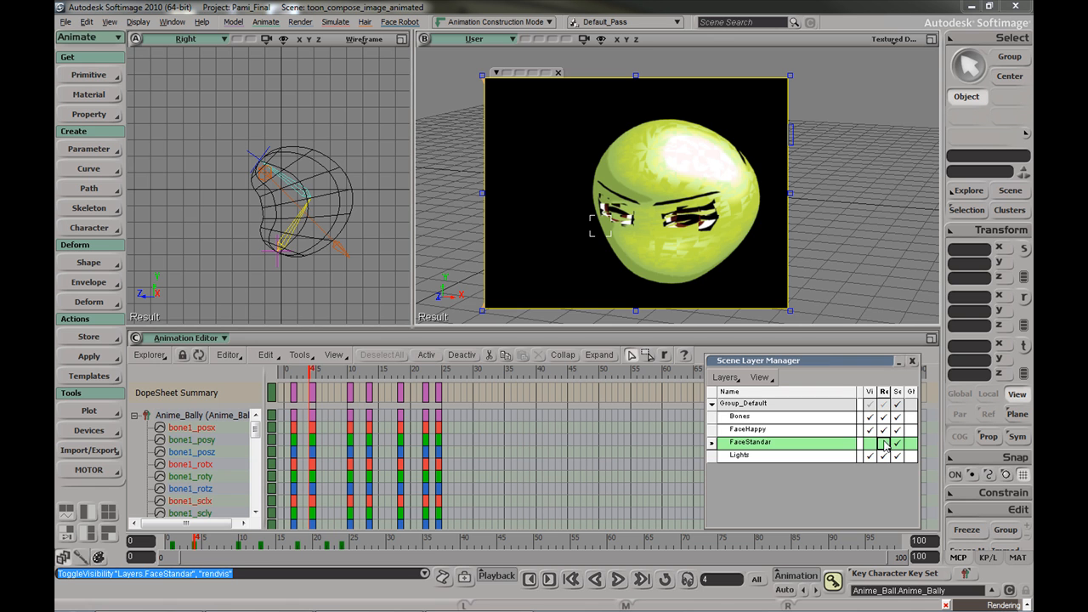
{"action": "left_click", "coordinate": [870, 442]}
{"action": "left_click", "coordinate": [870, 430]}
{"action": "left_click", "coordinate": [885, 429]}
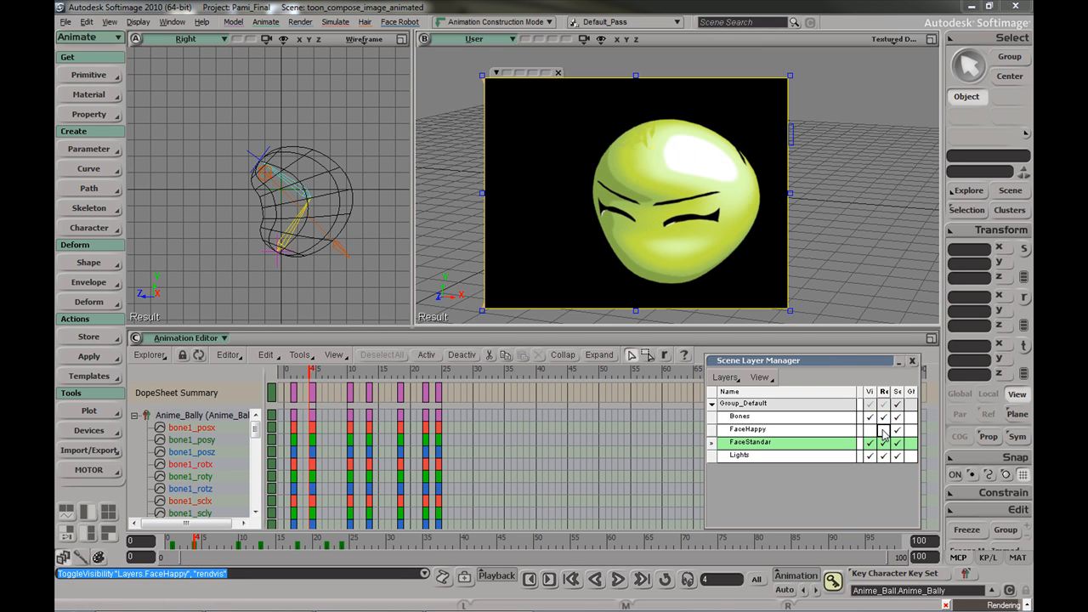
{"action": "left_click", "coordinate": [355, 195]}
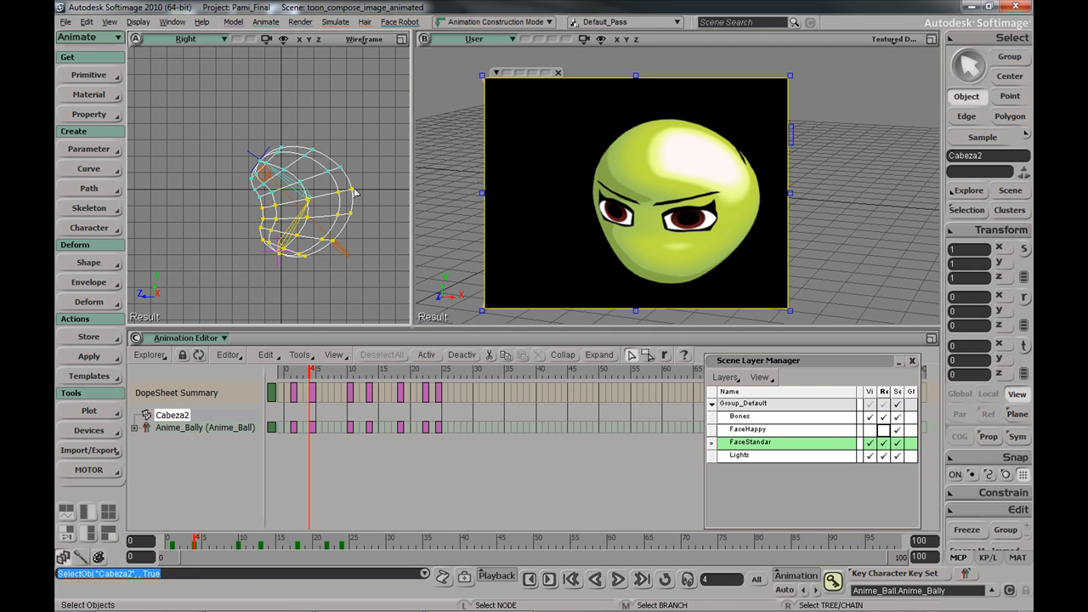
Inspect Cabeza2's property editor, then open the Explorer and select the Mixer in the scene tree
{"action": "key", "text": "Return"}
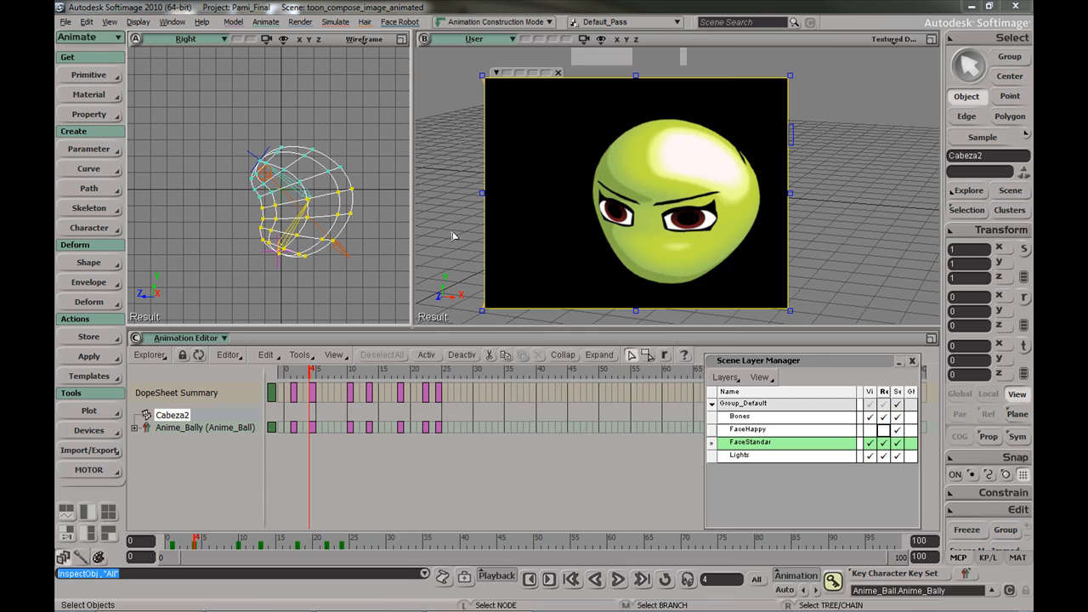
{"action": "left_click_drag", "start_coordinate": [730, 228], "coordinate": [729, 568]}
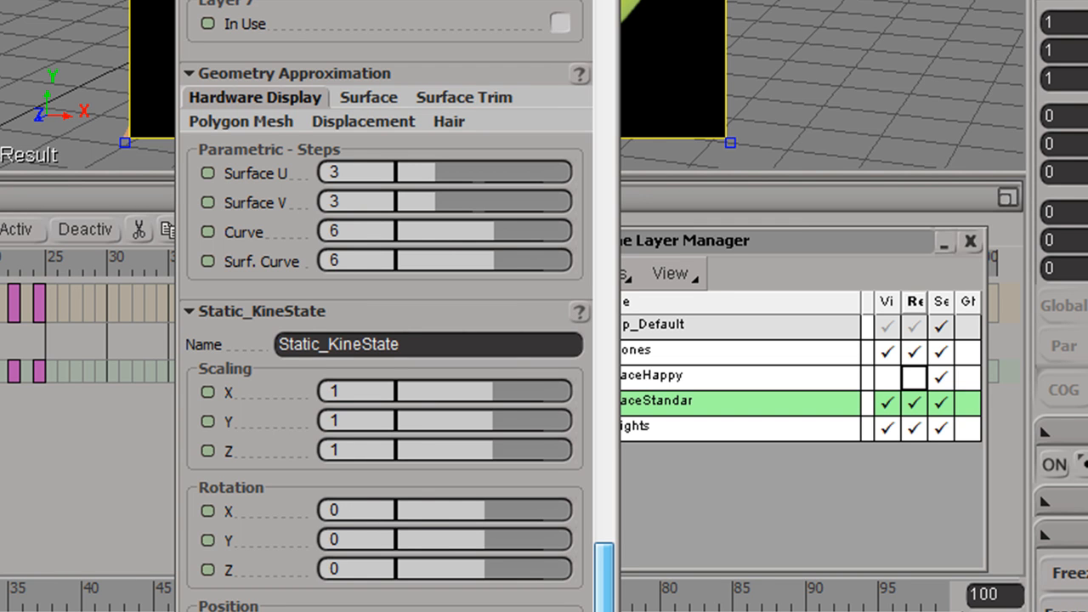
{"action": "left_click_drag", "start_coordinate": [607, 595], "coordinate": [612, 326]}
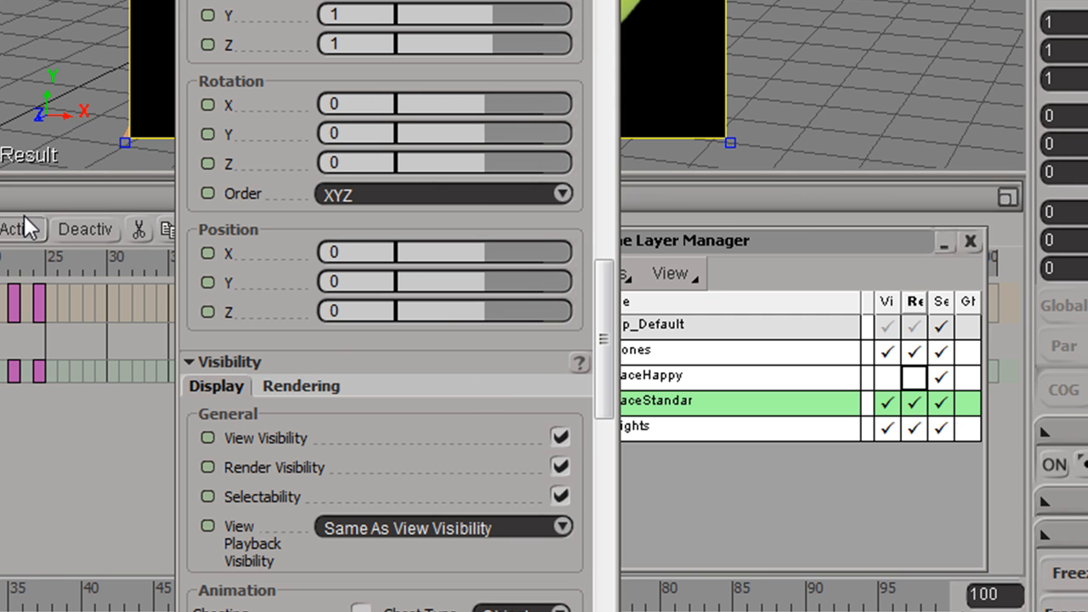
{"action": "key", "text": "8"}
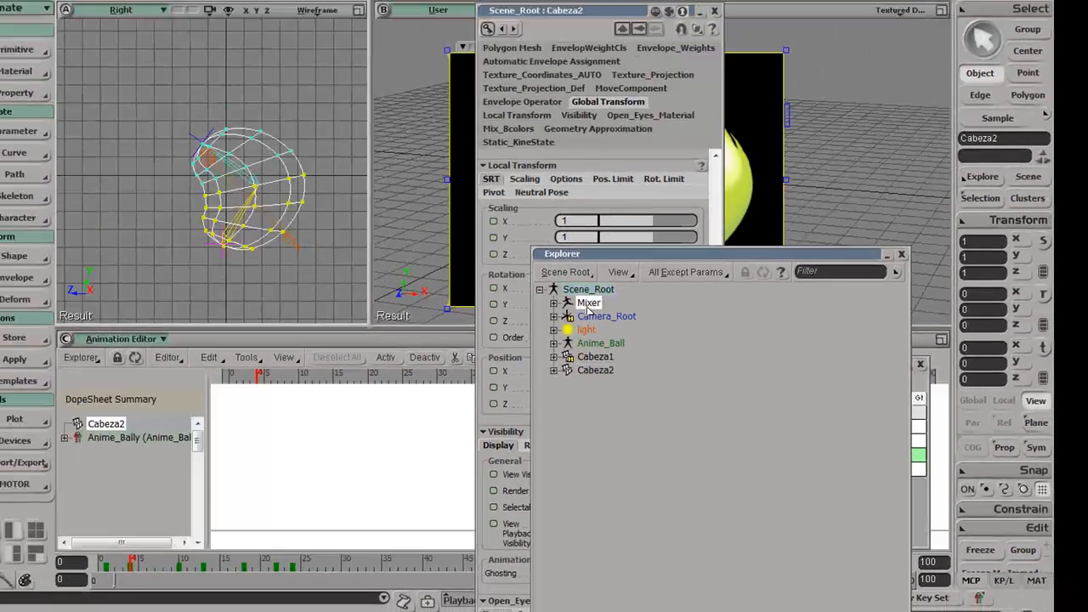
{"action": "left_click", "coordinate": [588, 305]}
Add a null under Scene_Root and give it a custom parameter set named Ctrls
{"action": "left_click", "coordinate": [588, 290]}
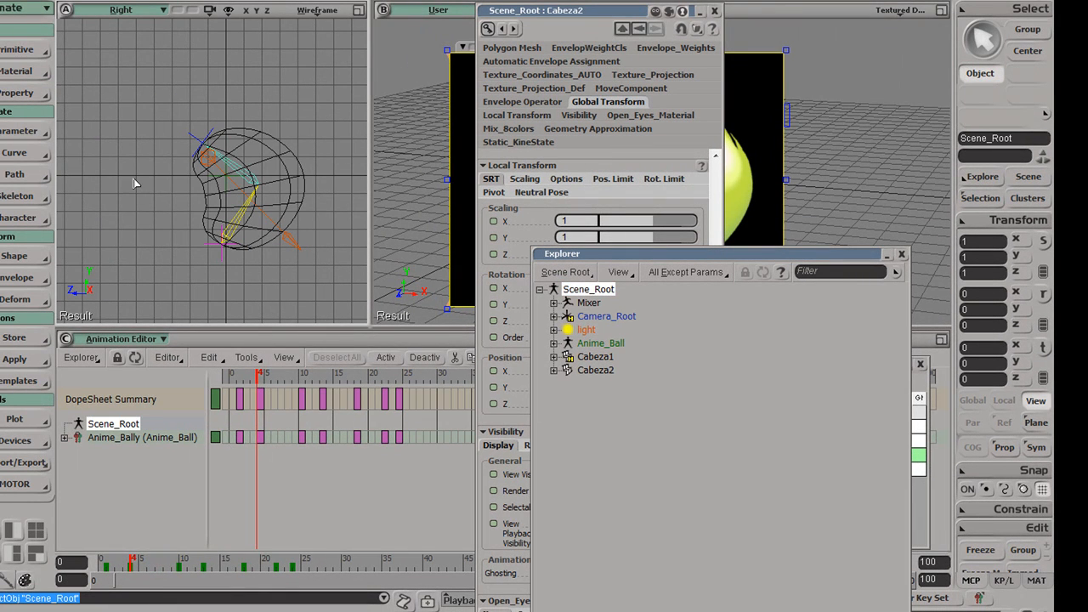
{"action": "left_click", "coordinate": [21, 50]}
{"action": "left_click", "coordinate": [85, 53]}
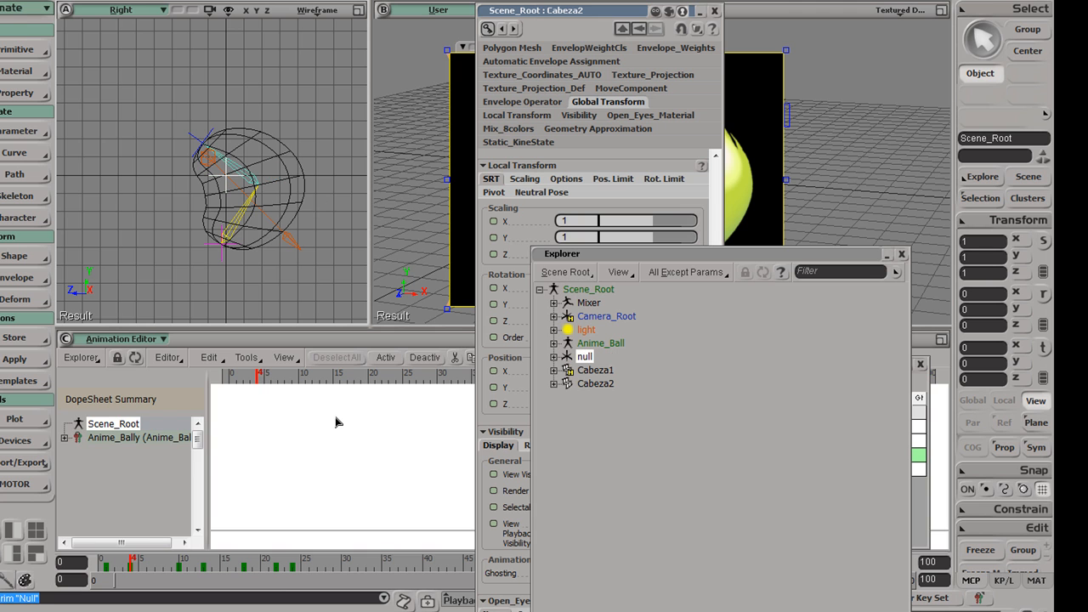
{"action": "left_click", "coordinate": [21, 131]}
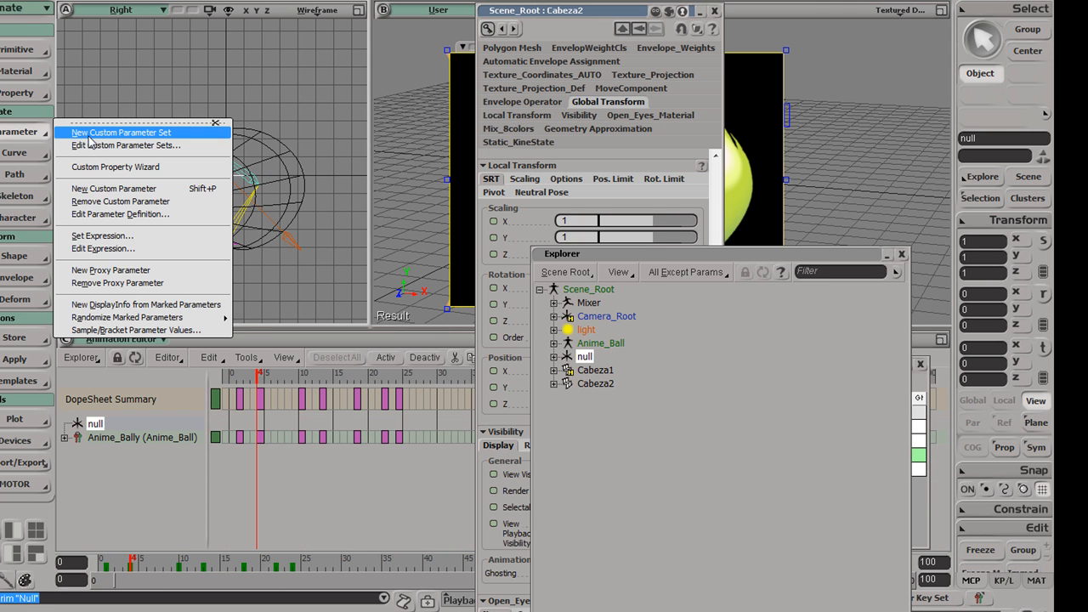
{"action": "left_click", "coordinate": [102, 130]}
{"action": "type", "text": "Ctrl"}
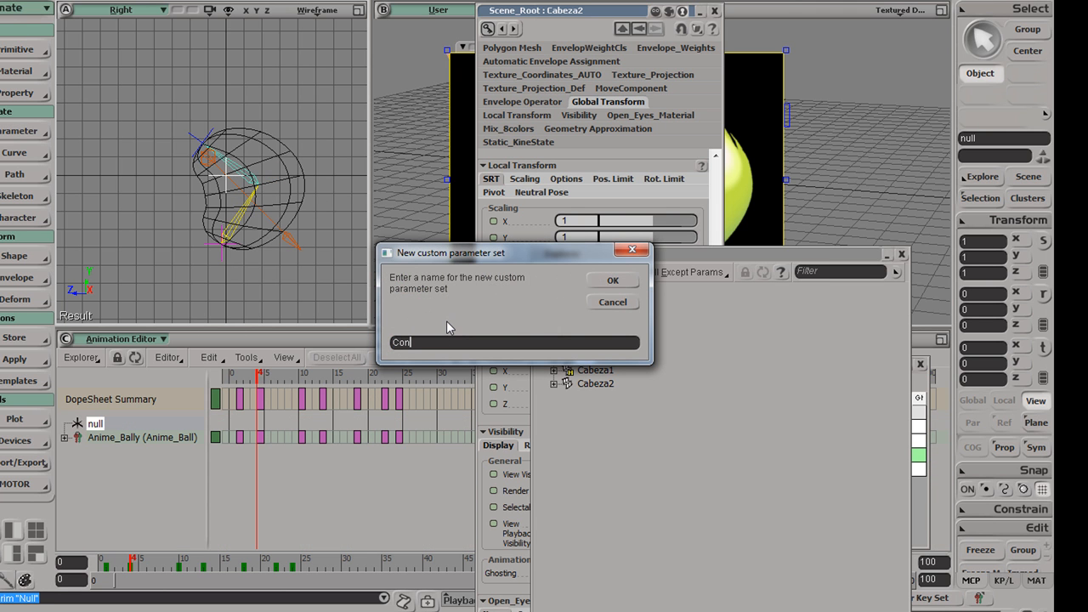
{"action": "type", "text": "s"}
{"action": "key", "text": "Return"}
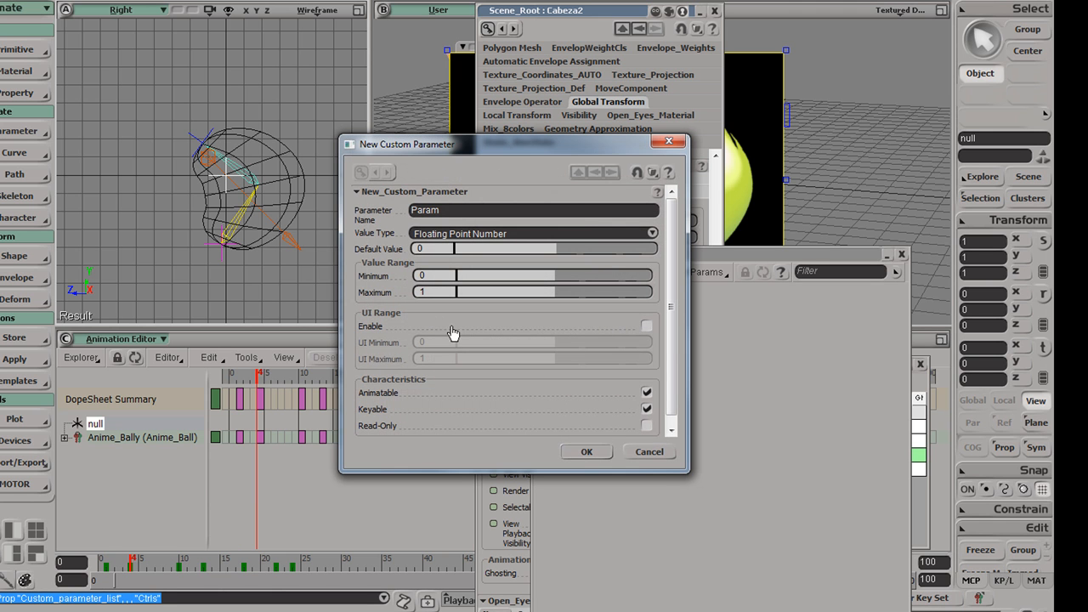
Add the Boolean parameter Visibility_Face_Standar to Ctrls and select the Ctrls set
{"action": "double_click", "coordinate": [453, 212]}
{"action": "type", "text": "Visibility_Face_Standar"}
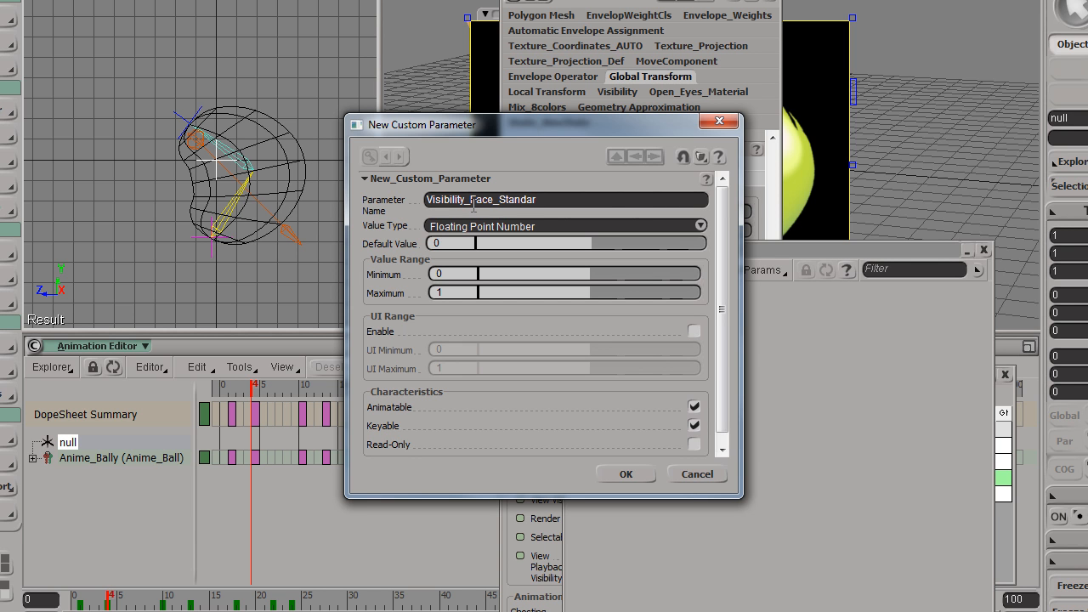
{"action": "left_click", "coordinate": [547, 226]}
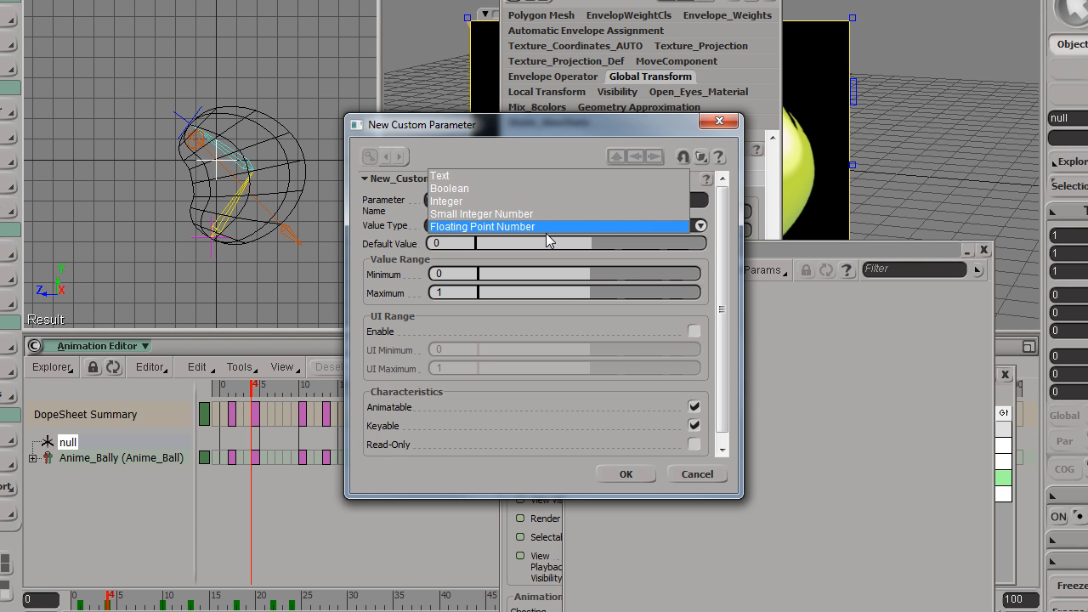
{"action": "left_click", "coordinate": [530, 189]}
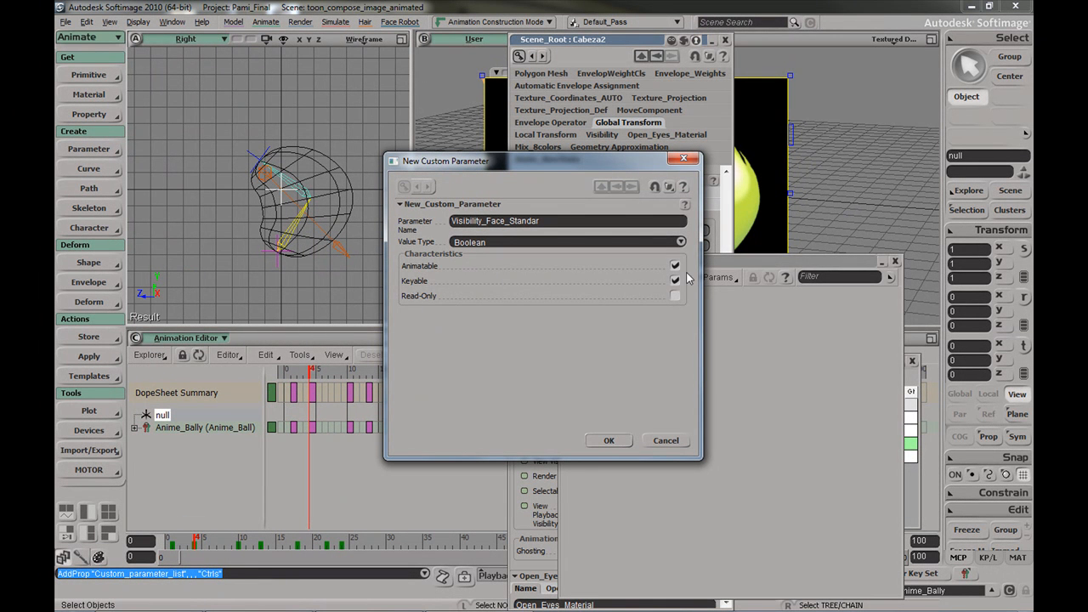
{"action": "left_click", "coordinate": [609, 441]}
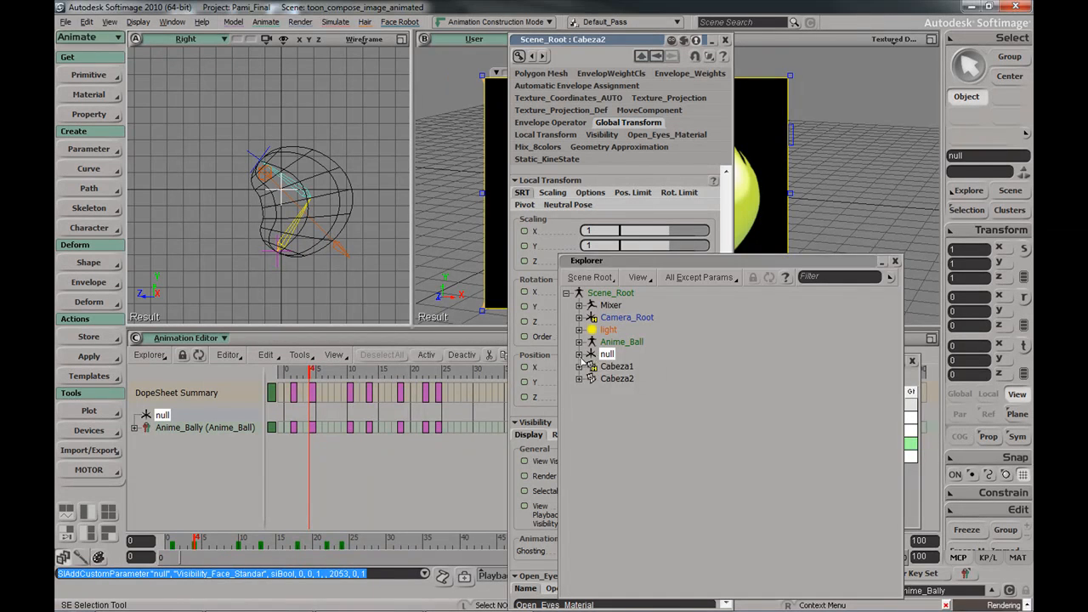
{"action": "left_click", "coordinate": [579, 354]}
{"action": "left_click", "coordinate": [622, 402]}
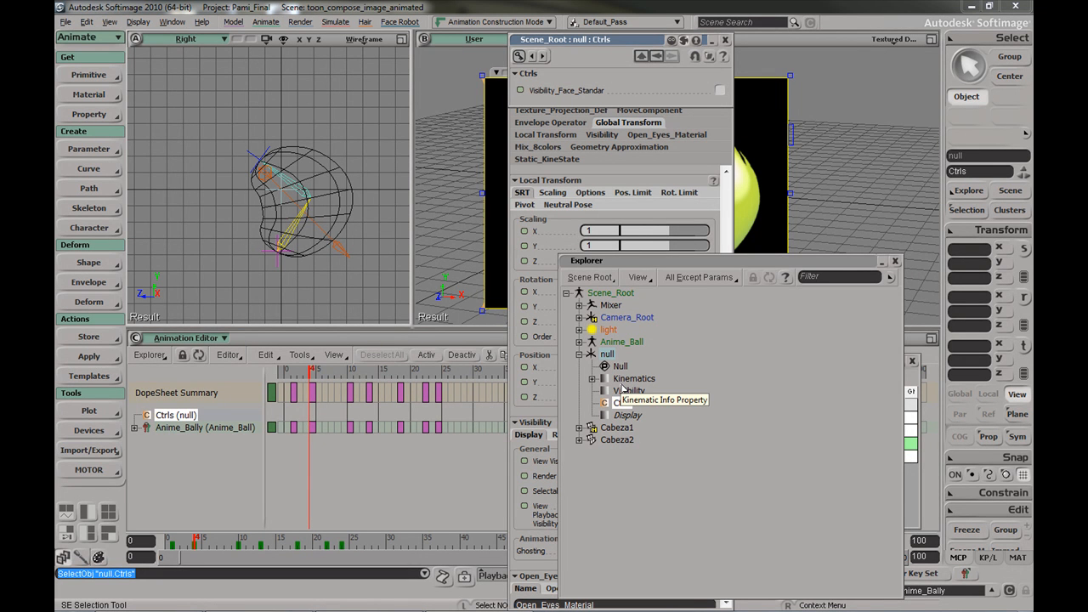
{"action": "left_click", "coordinate": [179, 340]}
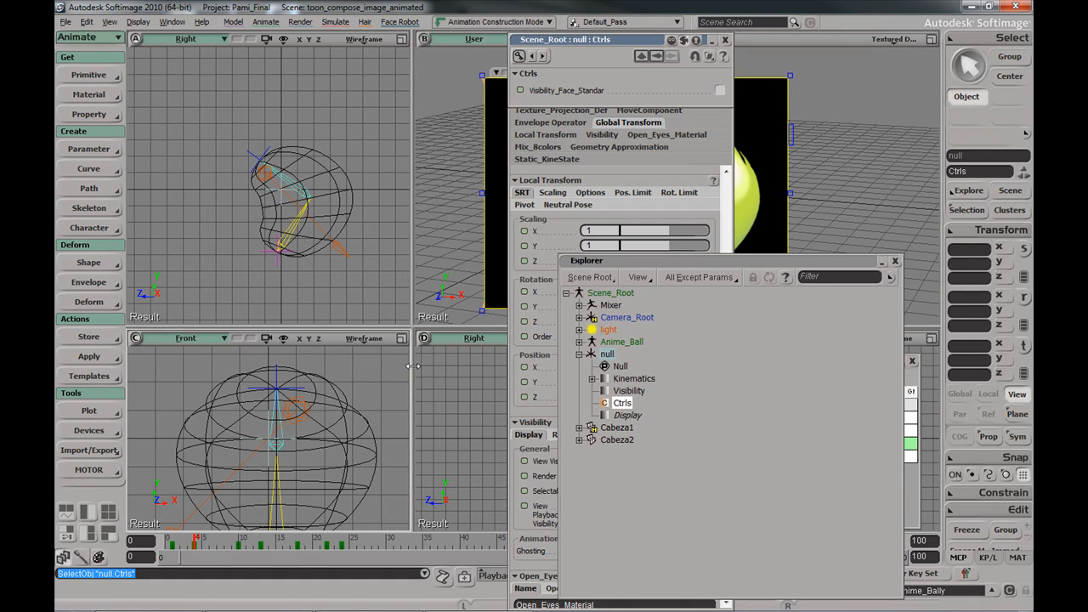
Dock the Ctrls panel at the upper left and switch the lower Front viewport to the Animation Editor
{"action": "left_click", "coordinate": [633, 406]}
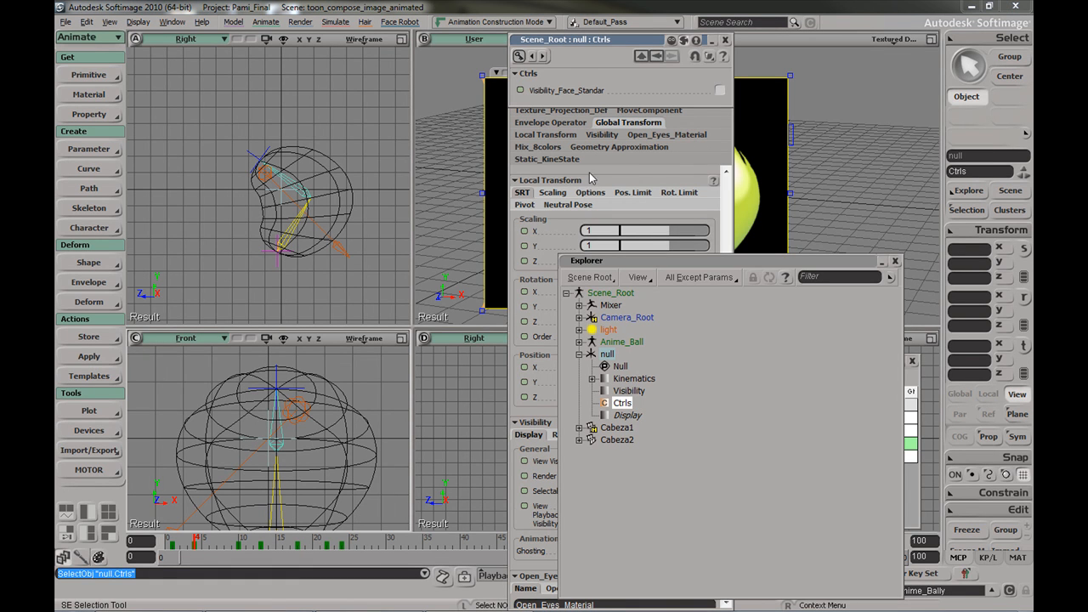
{"action": "left_click_drag", "start_coordinate": [593, 44], "coordinate": [263, 56]}
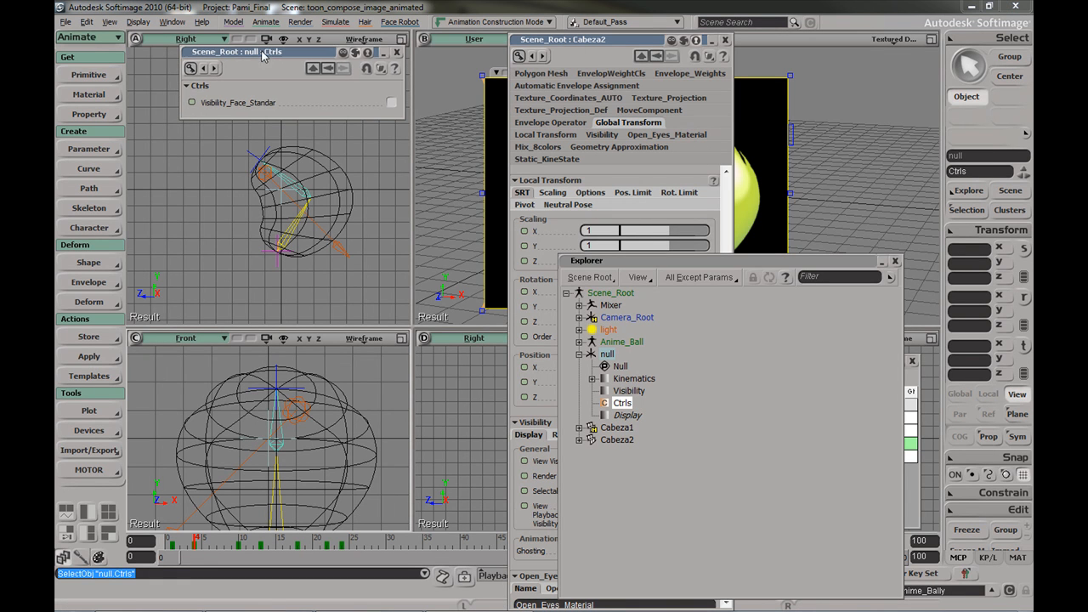
{"action": "left_click", "coordinate": [196, 345]}
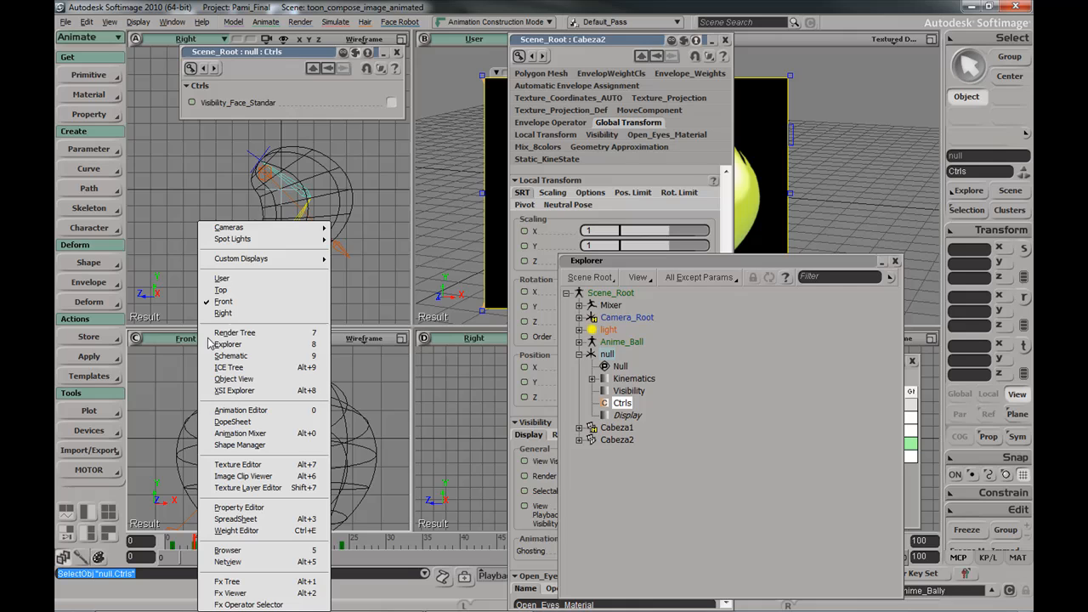
{"action": "left_click", "coordinate": [266, 422]}
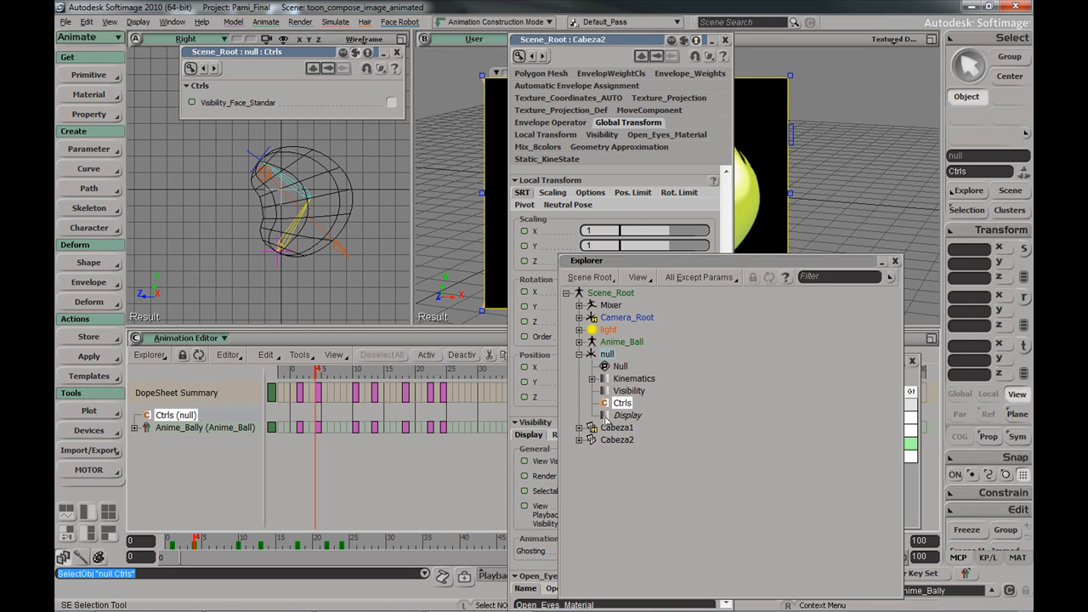
Create a second Boolean custom parameter on Ctrls named Visibility_Face_Happy
{"action": "key", "text": "period"}
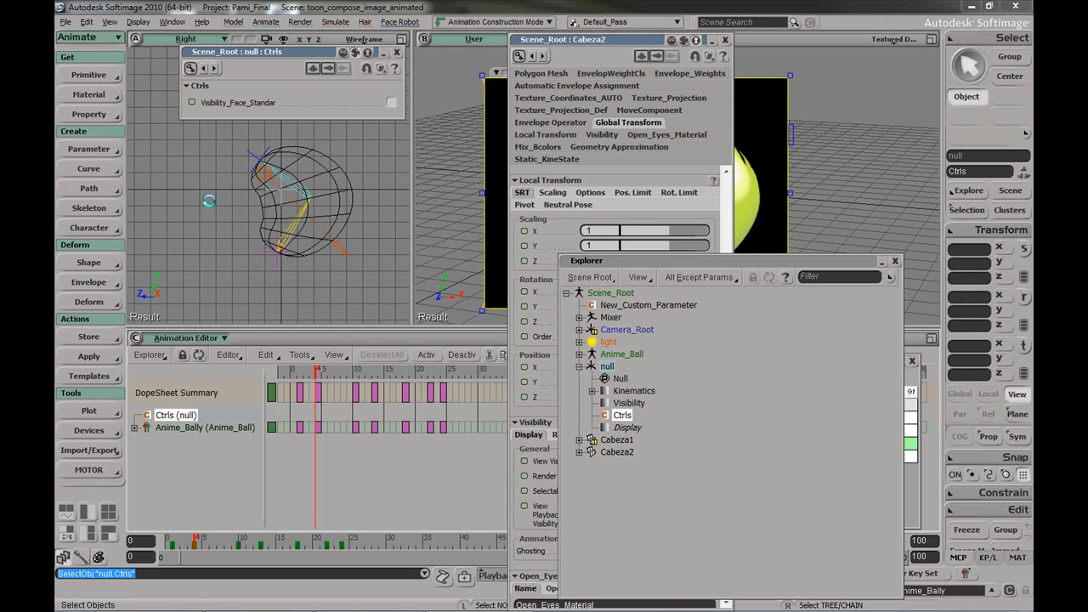
{"action": "double_click", "coordinate": [486, 221]}
{"action": "type", "text": "Visibility"}
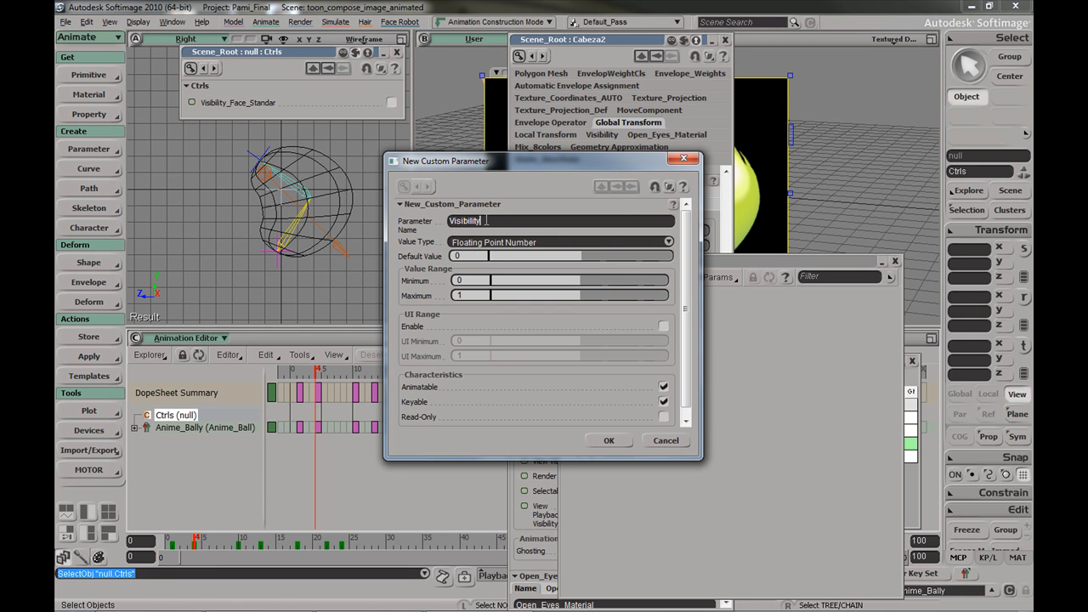
{"action": "type", "text": "_Face_Ha"}
{"action": "left_click", "coordinate": [525, 242]}
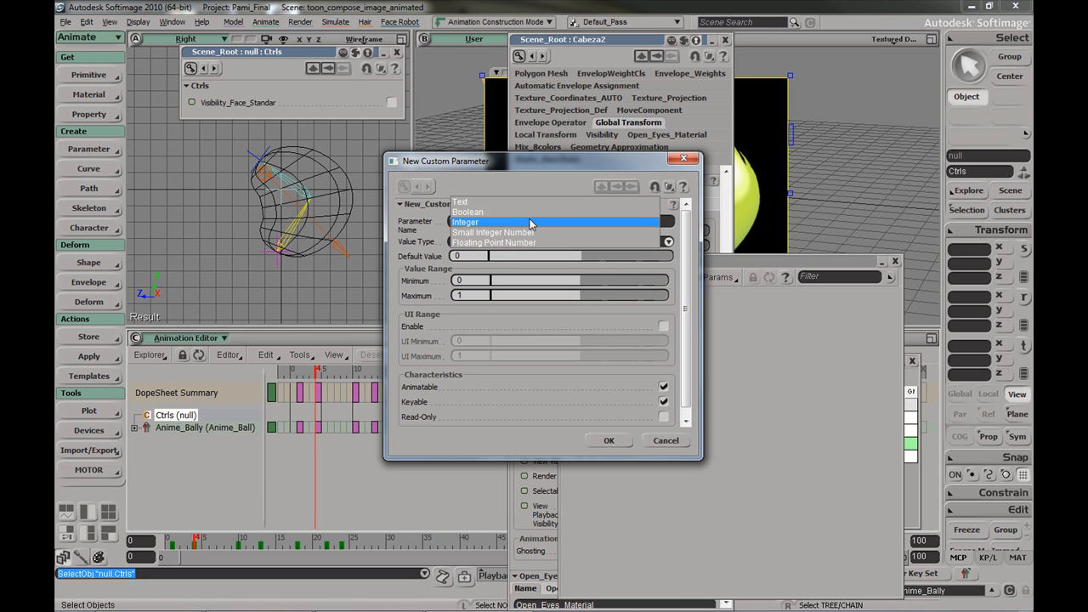
{"action": "left_click", "coordinate": [533, 223]}
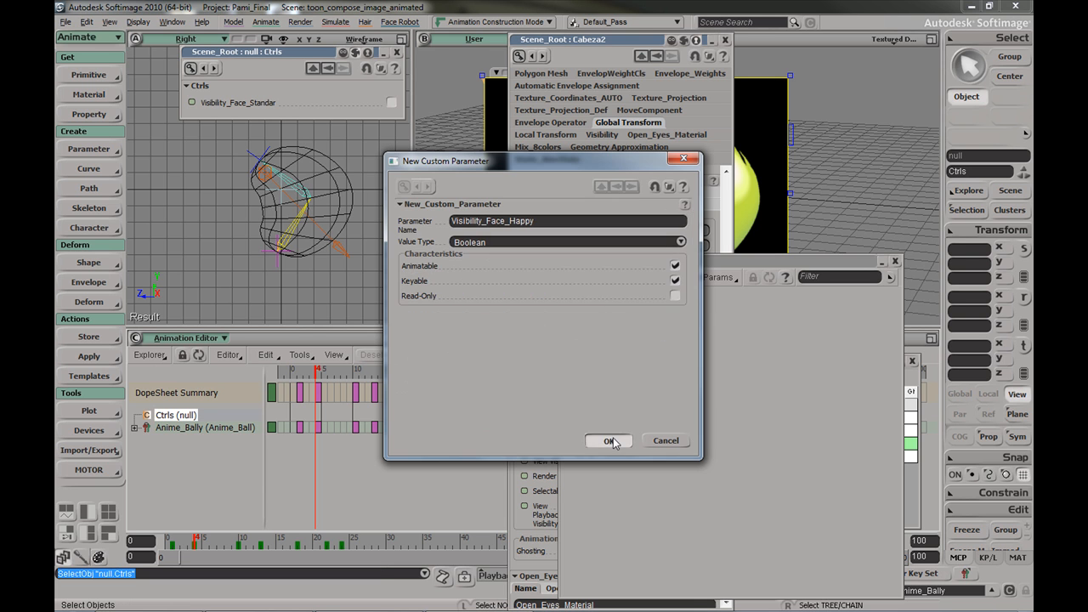
{"action": "left_click", "coordinate": [609, 441]}
{"action": "left_click_drag", "start_coordinate": [281, 58], "coordinate": [939, 188]}
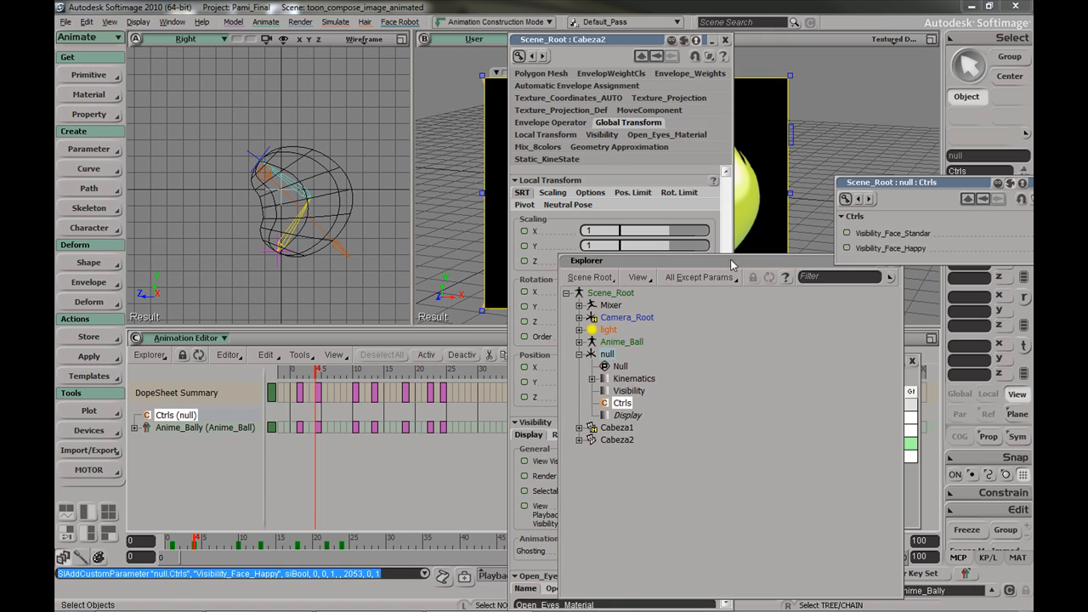
Link Cabeza2's View Visibility and Render Visibility to Ctrls.Visibility_Face_Standar
{"action": "left_click", "coordinate": [895, 261]}
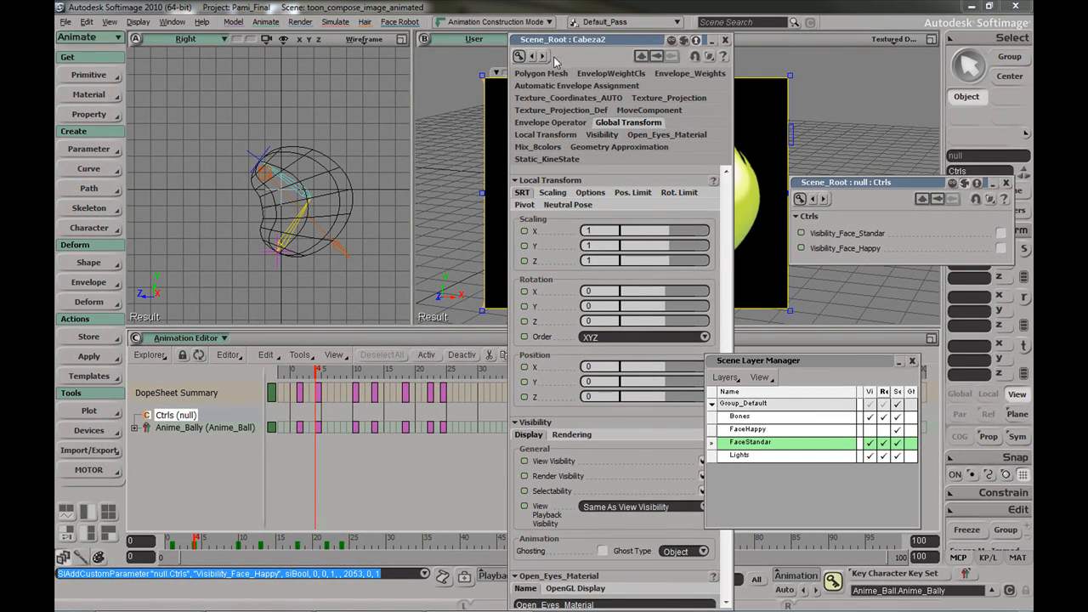
{"action": "left_click_drag", "start_coordinate": [595, 42], "coordinate": [478, 47]}
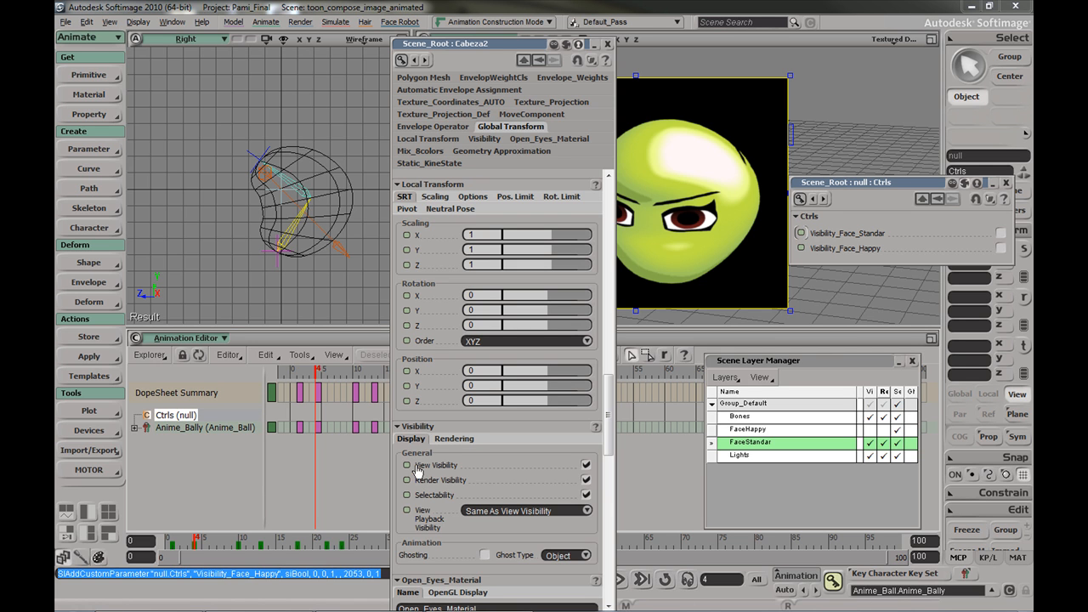
{"action": "left_click_drag", "start_coordinate": [415, 469], "coordinate": [408, 466]}
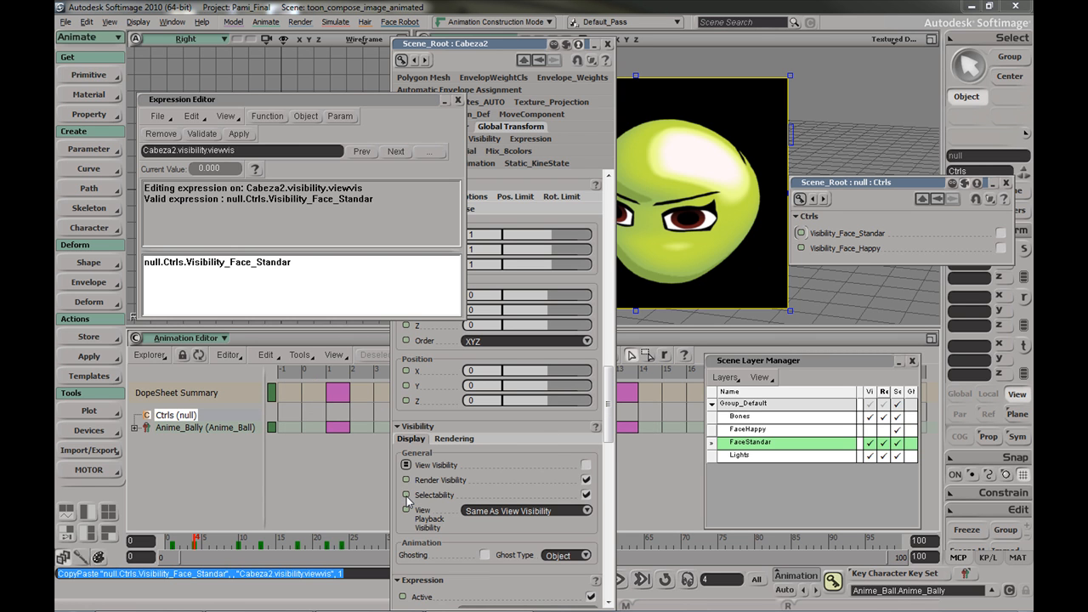
{"action": "left_click_drag", "start_coordinate": [406, 483], "coordinate": [406, 482]}
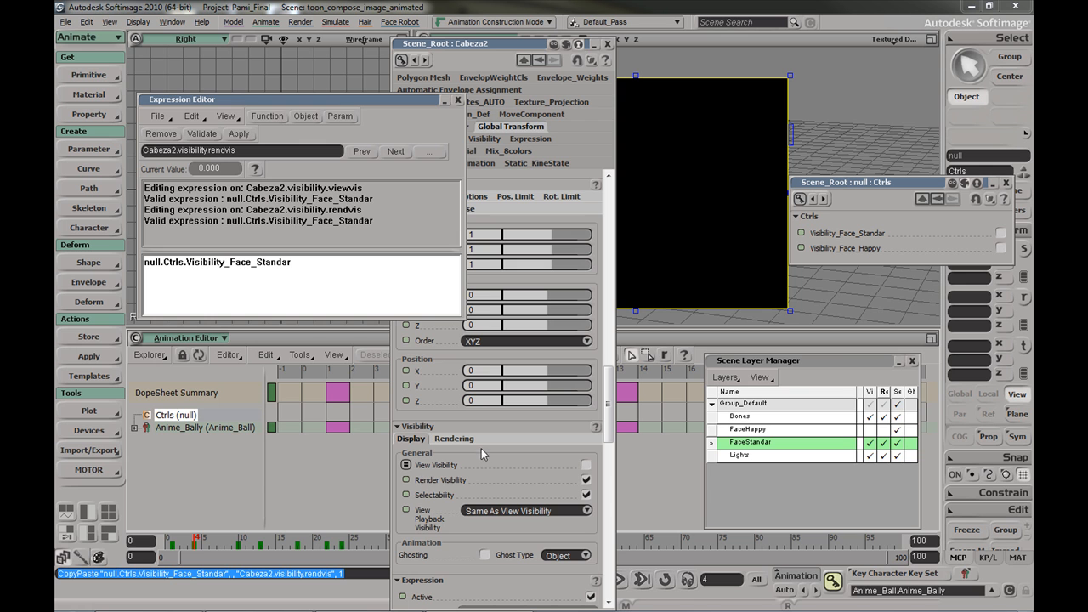
{"action": "left_click", "coordinate": [459, 102]}
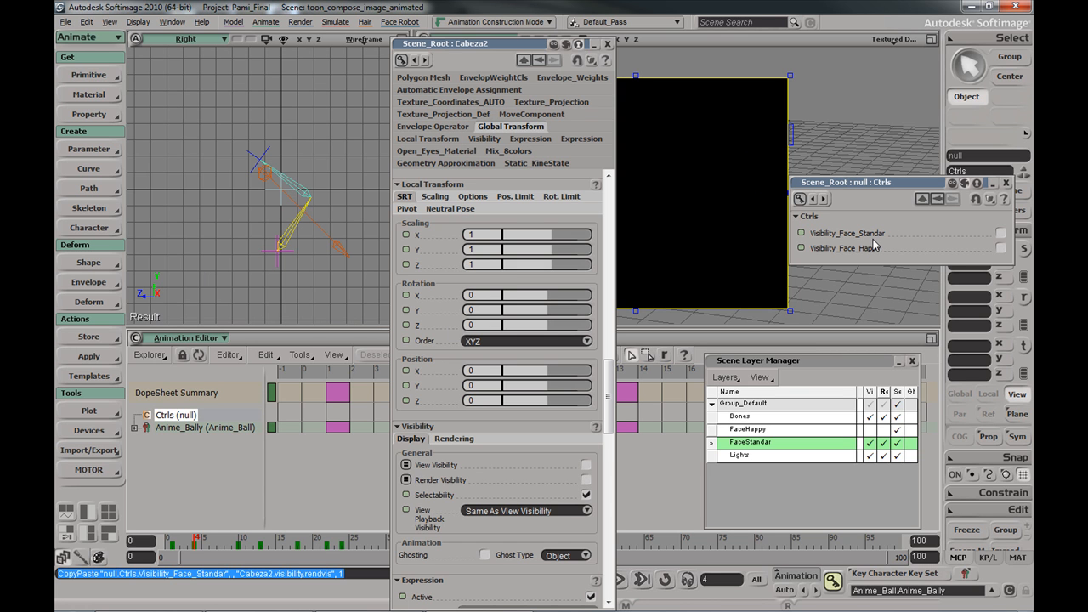
Check Visibility_Face_Standar, hide the FaceStandar layer and show the FaceHappy layer
{"action": "left_click", "coordinate": [999, 234]}
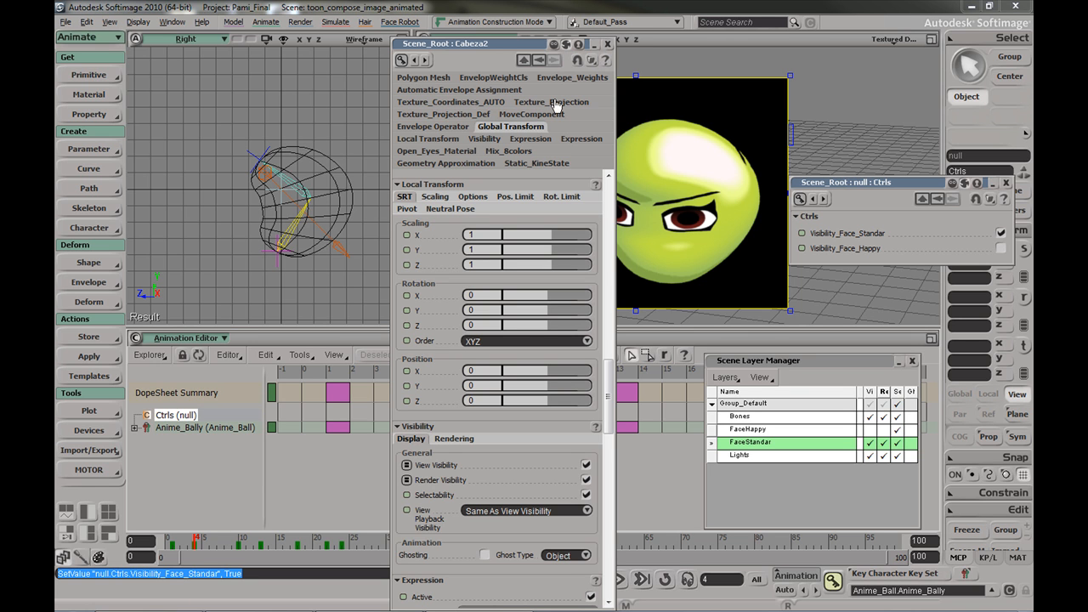
{"action": "left_click", "coordinate": [870, 443]}
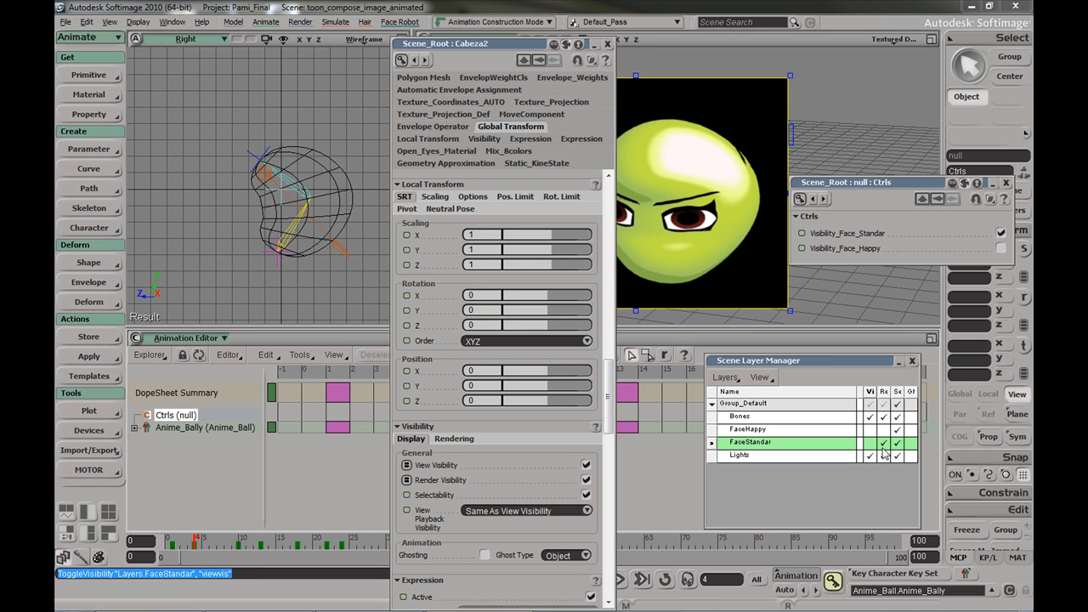
{"action": "left_click", "coordinate": [870, 430]}
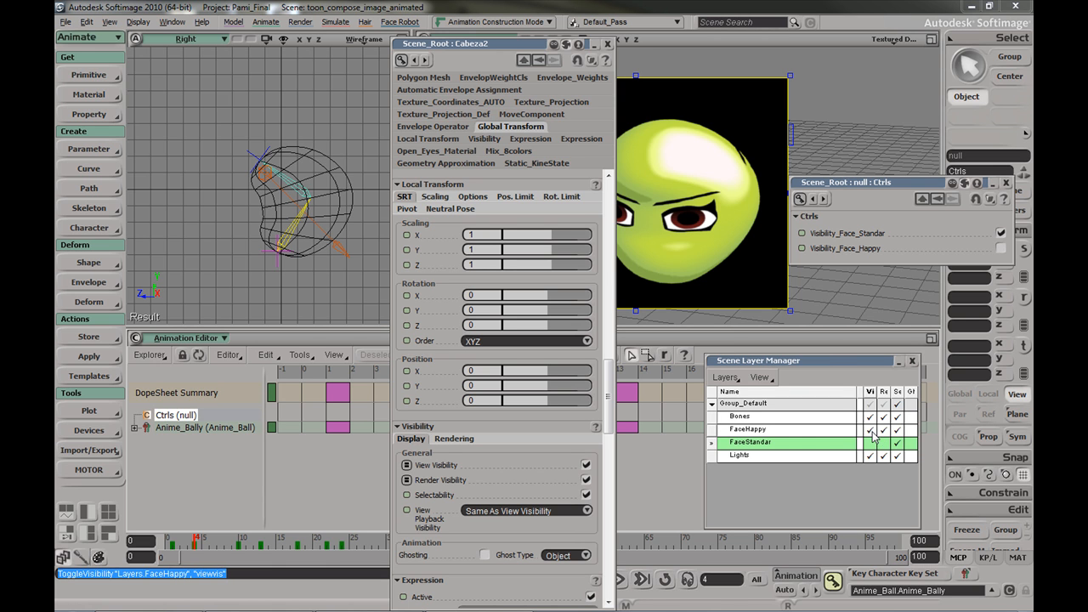
Select the Cabeza1 head and open its full properties at the visibility settings
{"action": "left_click", "coordinate": [345, 176]}
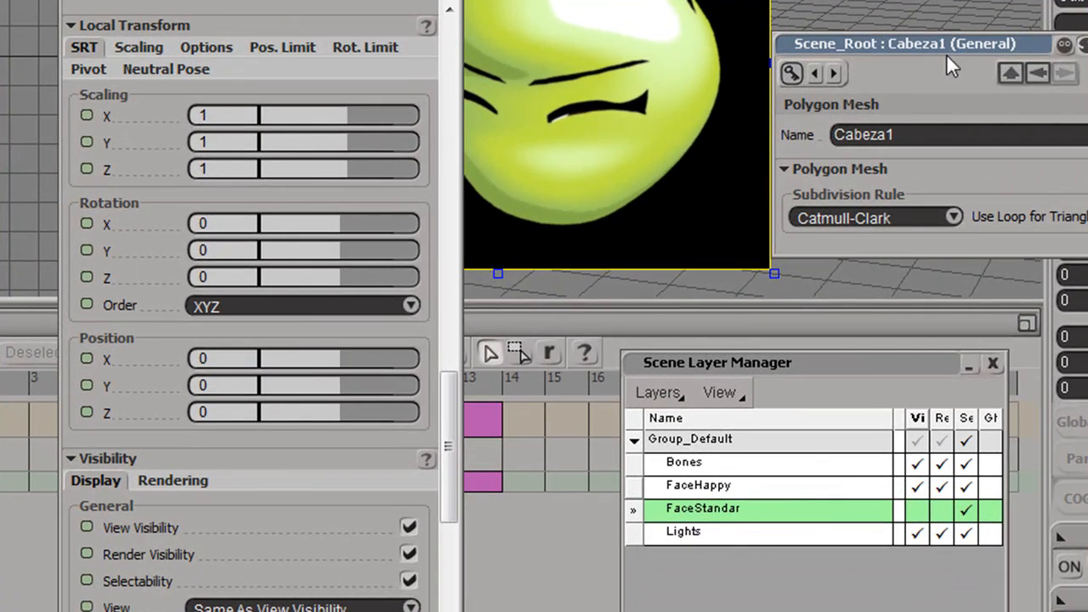
{"action": "left_click", "coordinate": [1039, 71]}
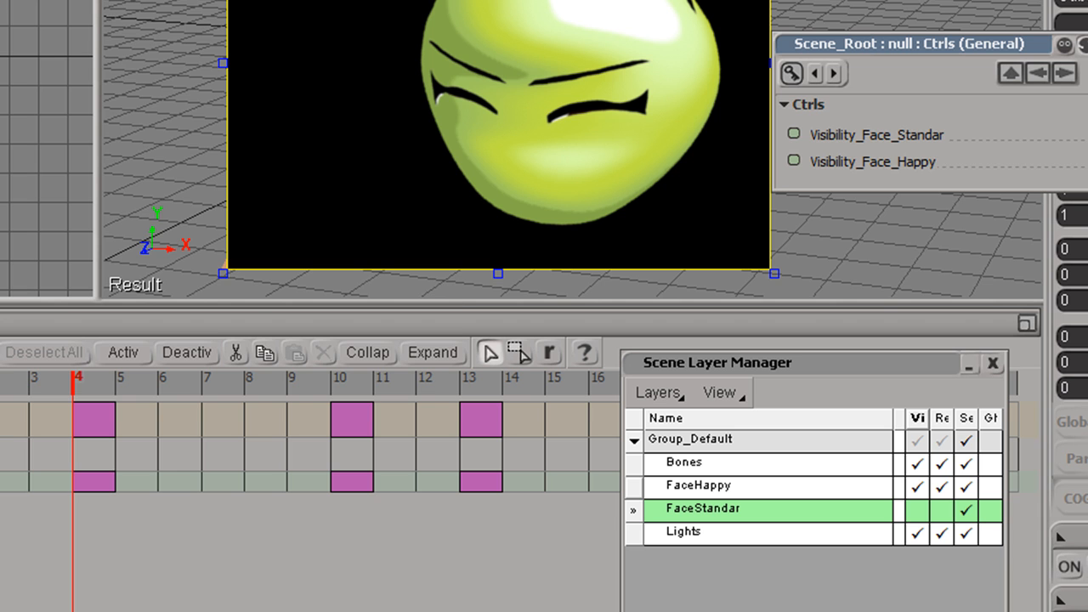
{"action": "left_click", "coordinate": [1065, 73]}
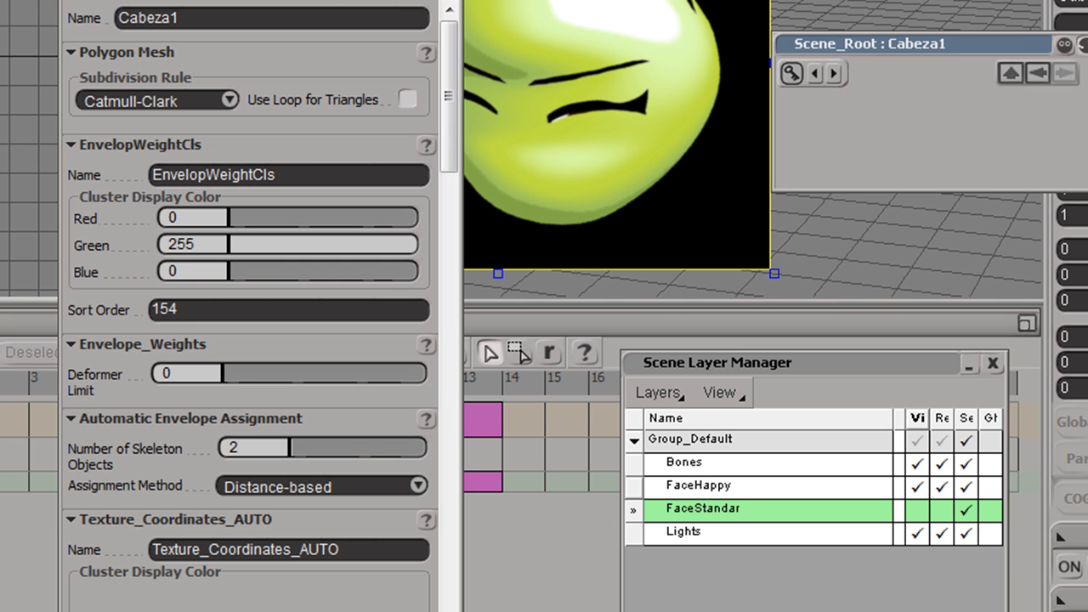
{"action": "left_click", "coordinate": [1038, 74]}
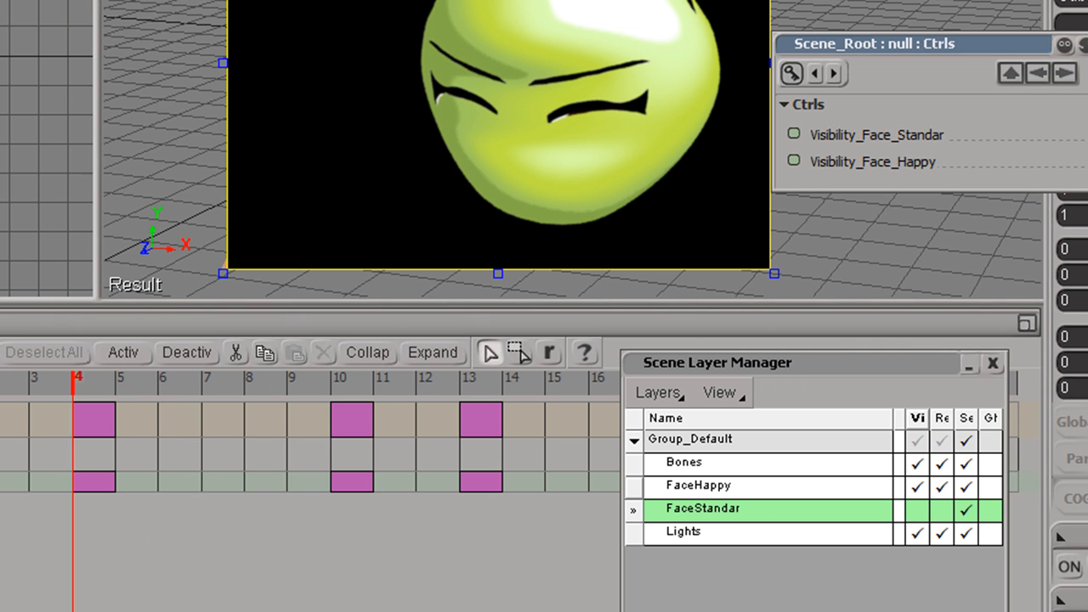
{"action": "key", "text": "Return"}
{"action": "left_click_drag", "start_coordinate": [449, 108], "coordinate": [445, 133]}
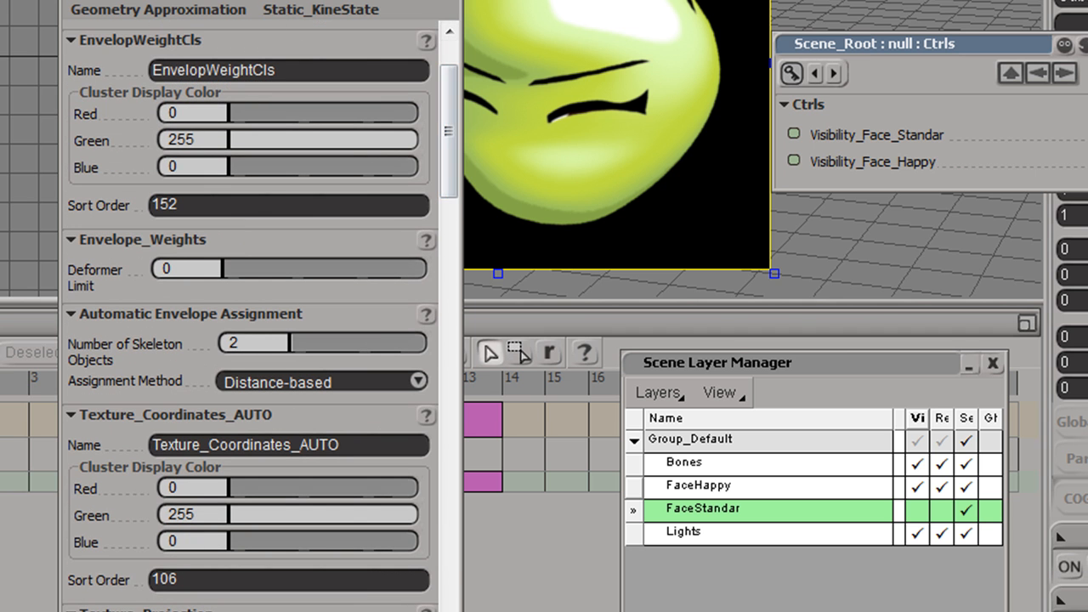
{"action": "left_click", "coordinate": [211, 1]}
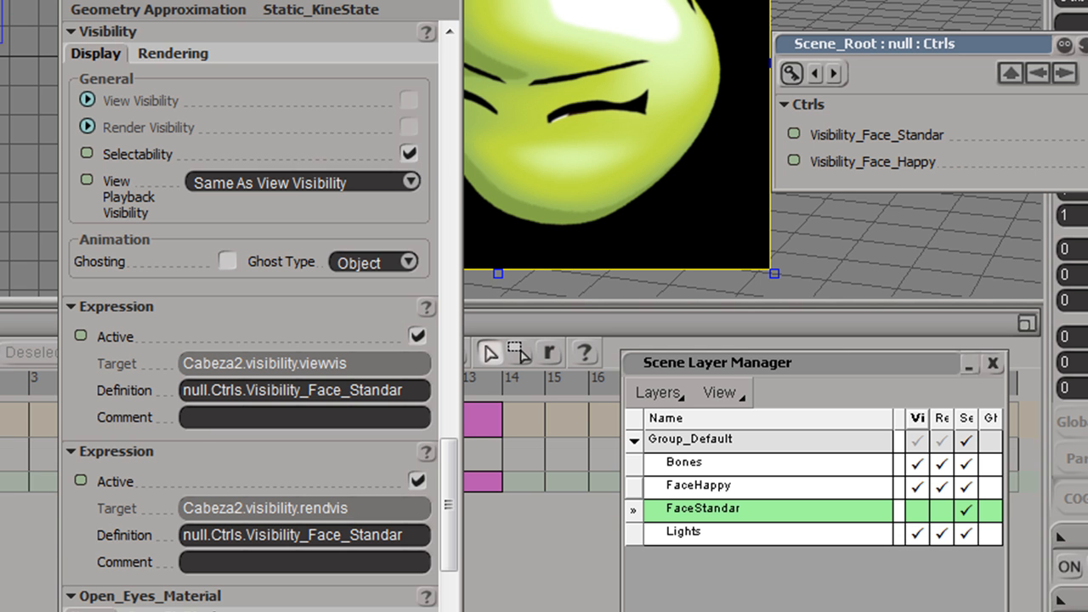
{"action": "left_click", "coordinate": [427, 1]}
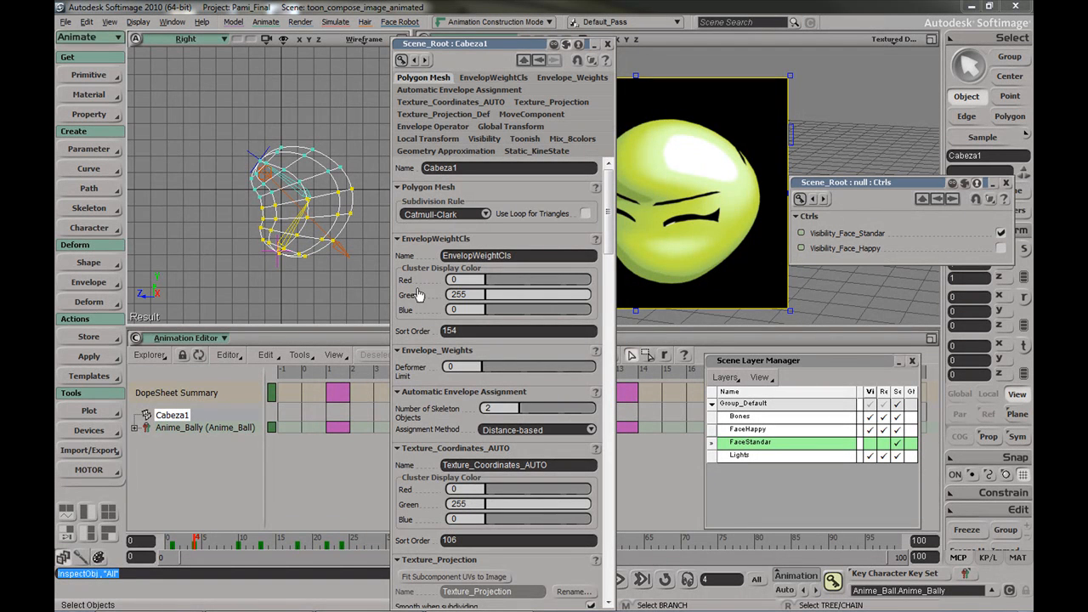
Link Cabeza1's View Visibility to Visibility_Face_Happy, then uncheck Visibility_Face_Standar
{"action": "left_click_drag", "start_coordinate": [605, 230], "coordinate": [609, 434]}
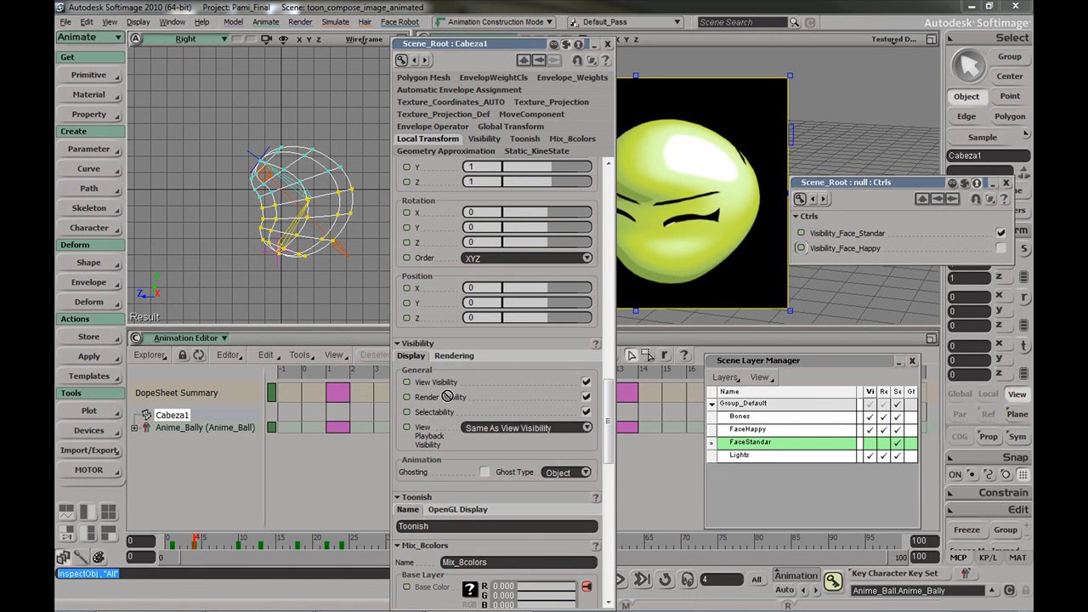
{"action": "left_click_drag", "start_coordinate": [408, 383], "coordinate": [407, 383]}
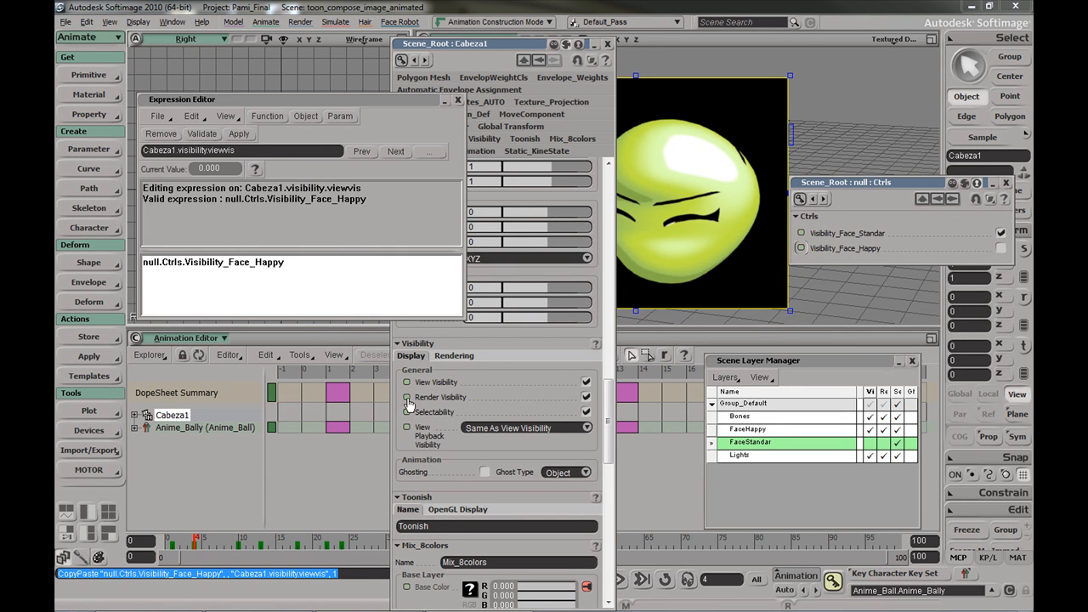
{"action": "left_click", "coordinate": [458, 100]}
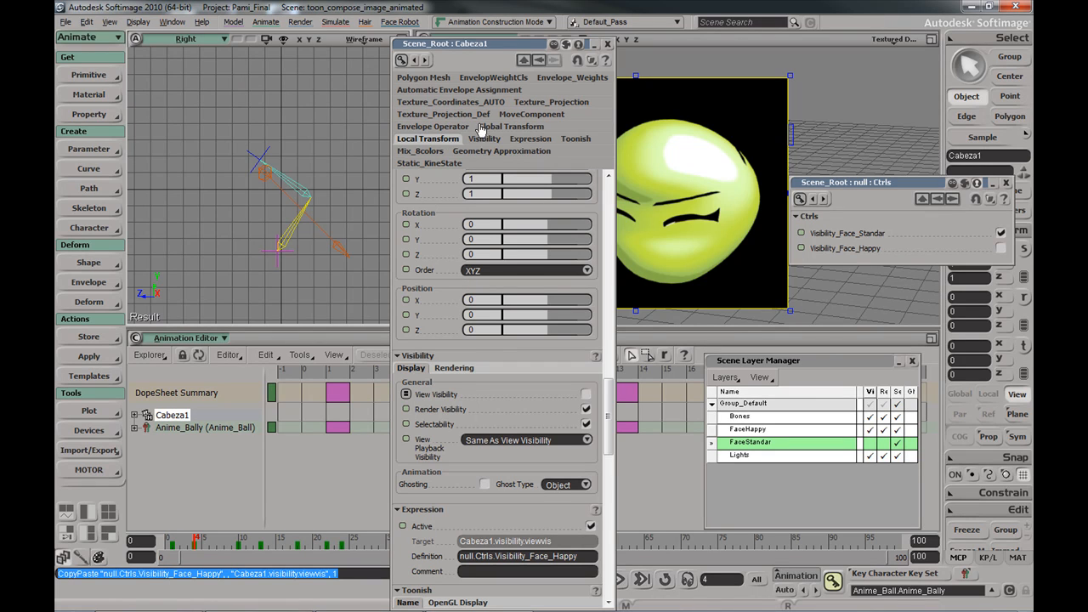
{"action": "left_click", "coordinate": [1001, 233]}
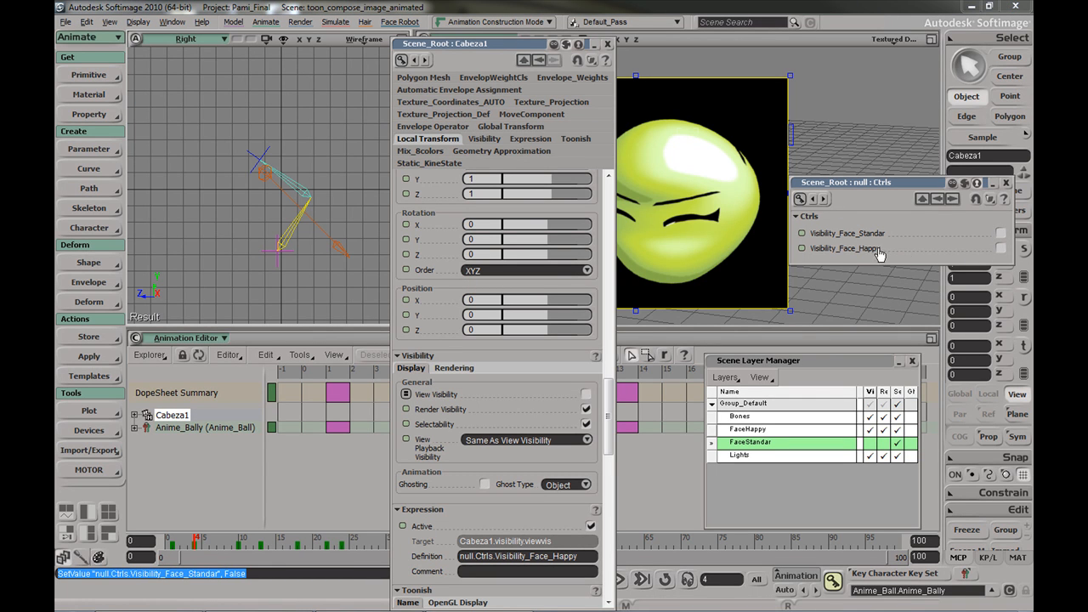
Check Visibility_Face_Happy, make FaceHappy the current layer, and reopen Cabeza1's properties
{"action": "left_click_drag", "start_coordinate": [534, 51], "coordinate": [429, 51]}
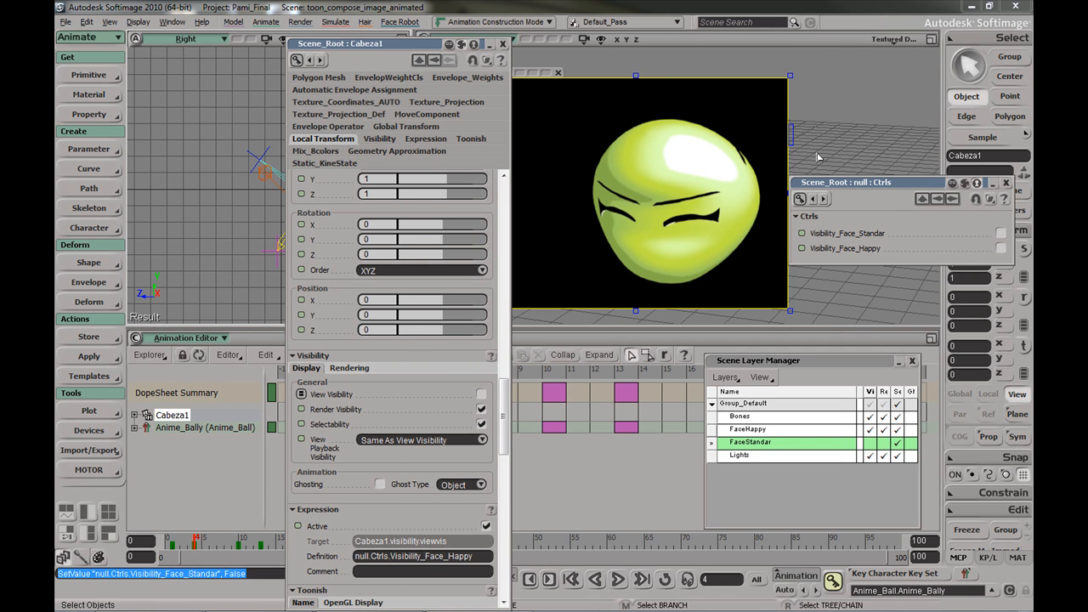
{"action": "left_click", "coordinate": [1001, 233]}
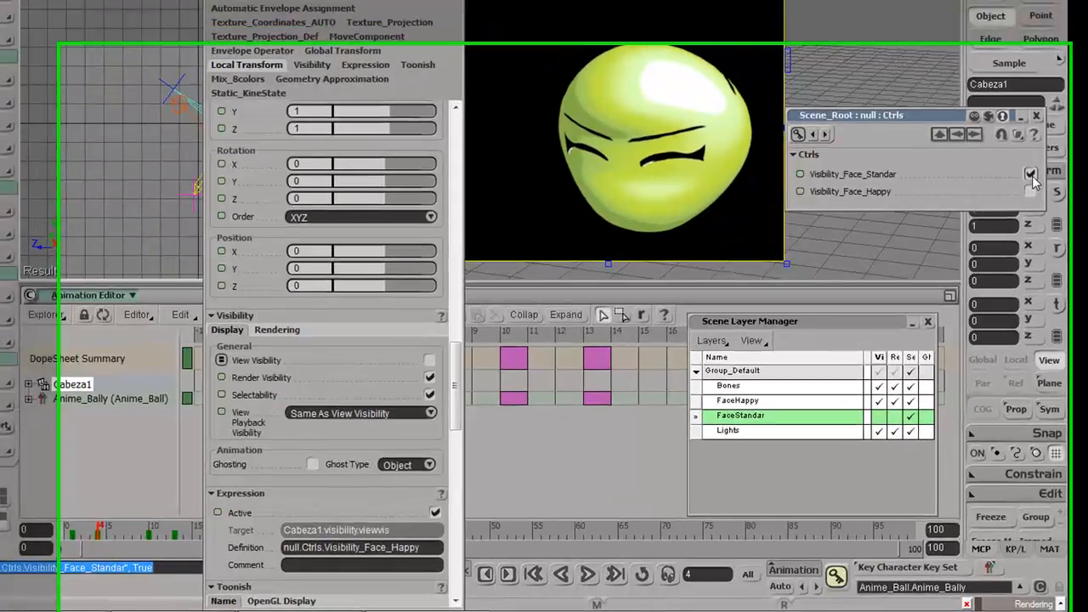
{"action": "left_click", "coordinate": [1047, 158]}
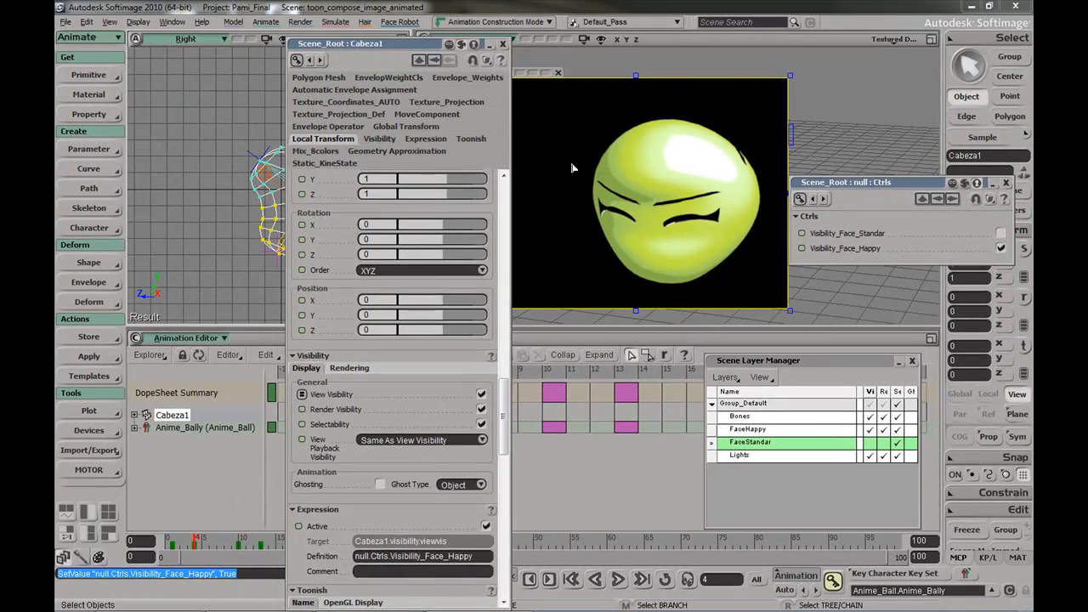
{"action": "left_click", "coordinate": [502, 43]}
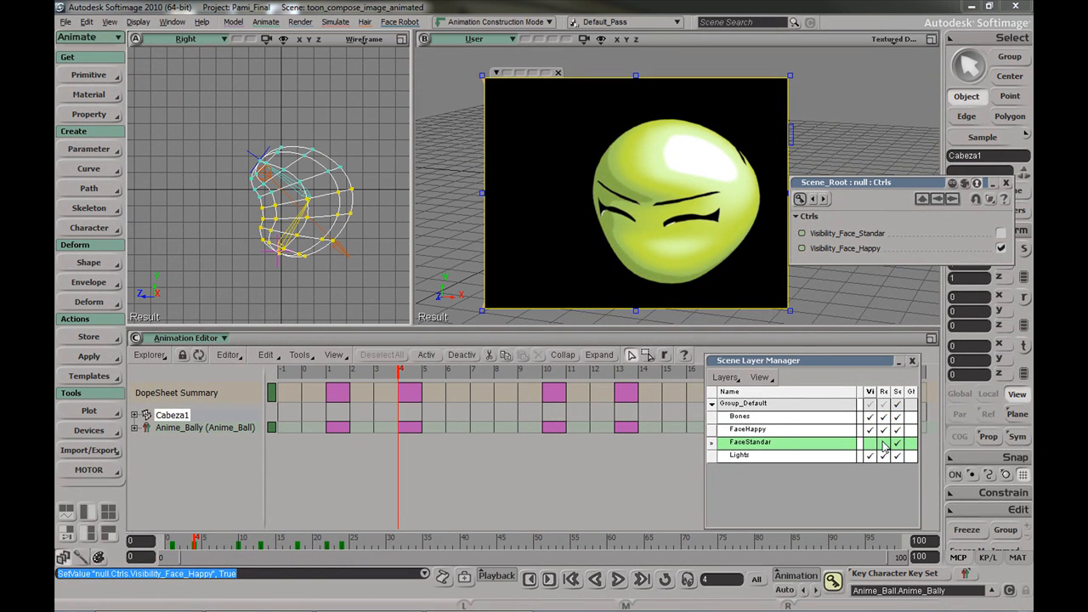
{"action": "left_click", "coordinate": [711, 429]}
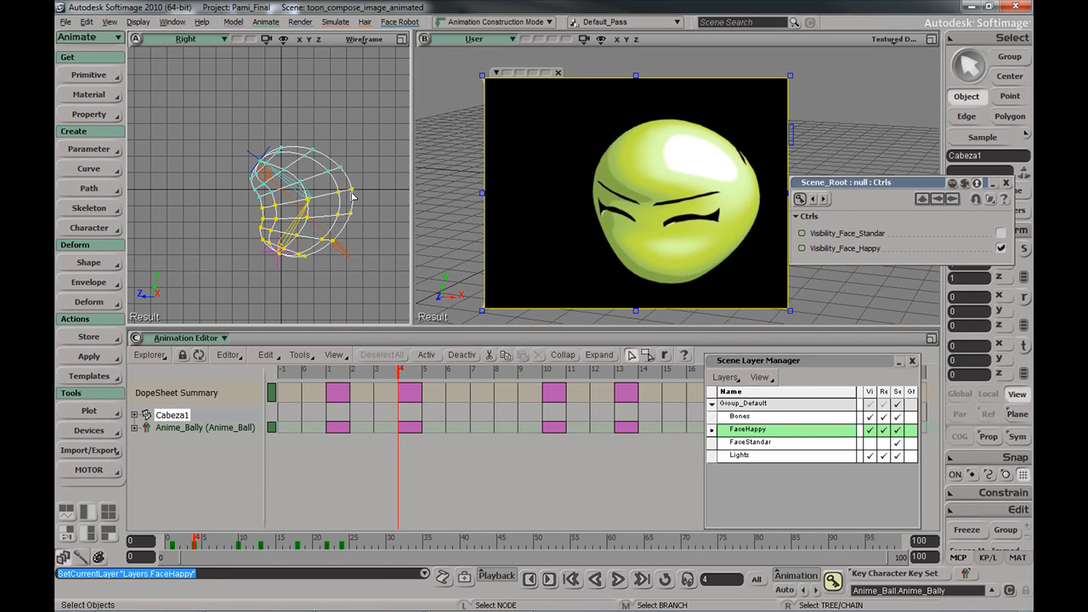
{"action": "key", "text": "Return"}
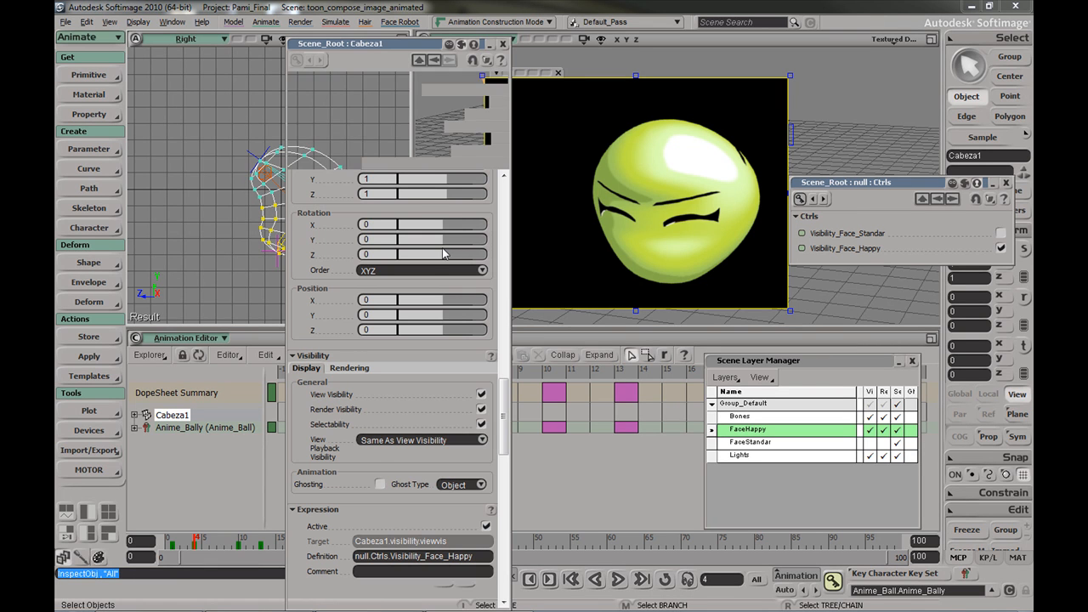
Link Cabeza1's Render Visibility to Visibility_Face_Happy, then uncheck Visibility_Face_Happy
{"action": "left_click_drag", "start_coordinate": [803, 249], "coordinate": [303, 410]}
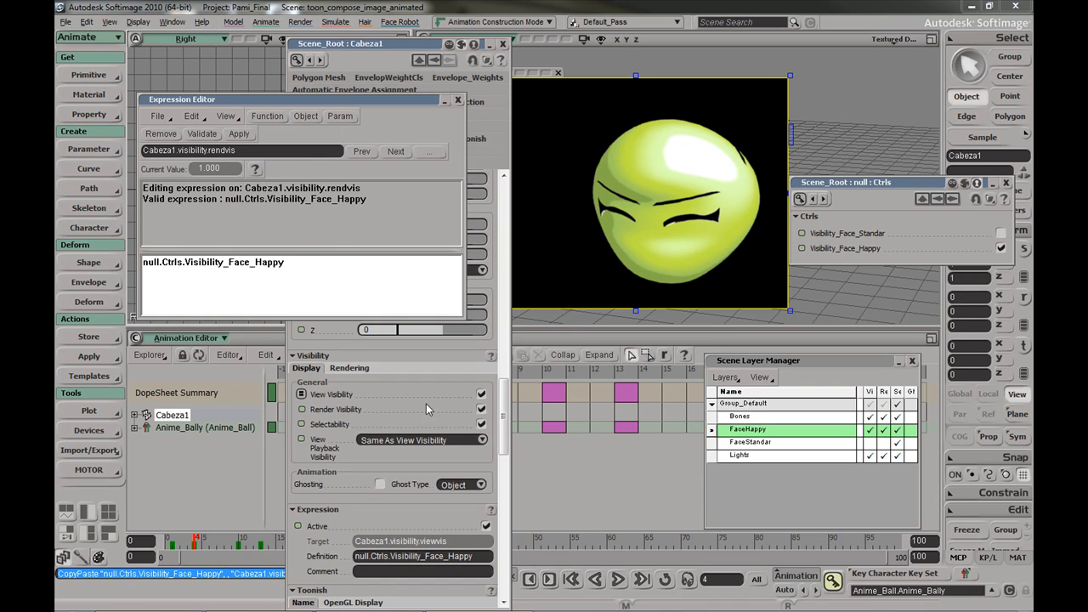
{"action": "left_click", "coordinate": [458, 101]}
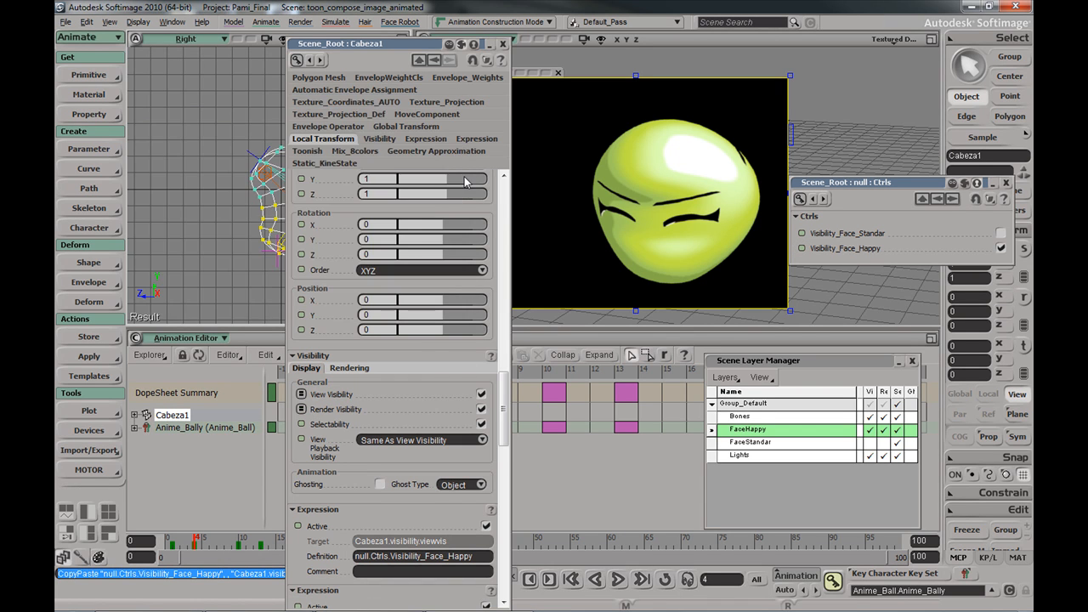
{"action": "left_click", "coordinate": [1000, 249]}
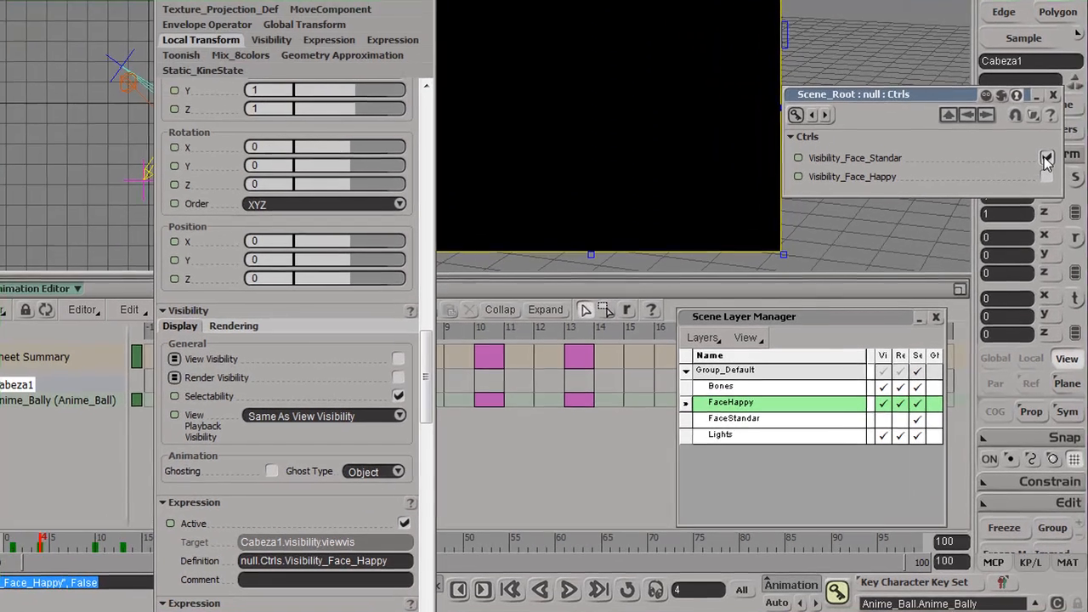
Turn the standard face switch on and make the FaceStandar layer visible and renderable
{"action": "left_click", "coordinate": [1001, 233]}
{"action": "left_click", "coordinate": [883, 418]}
{"action": "left_click", "coordinate": [916, 419]}
{"action": "left_click", "coordinate": [902, 419]}
{"action": "left_click", "coordinate": [917, 420]}
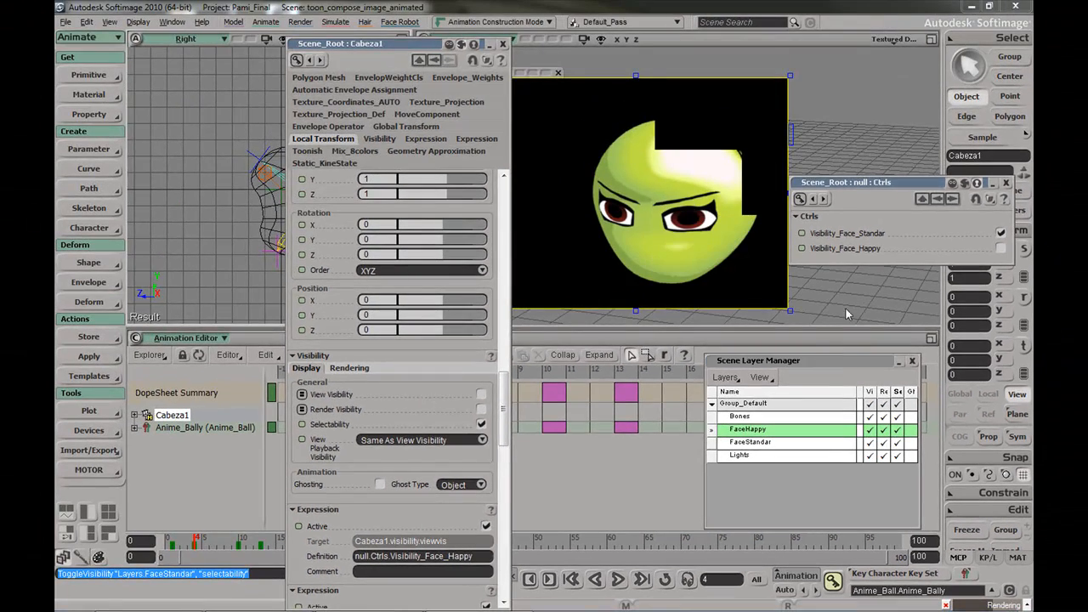
{"action": "left_click", "coordinate": [501, 43]}
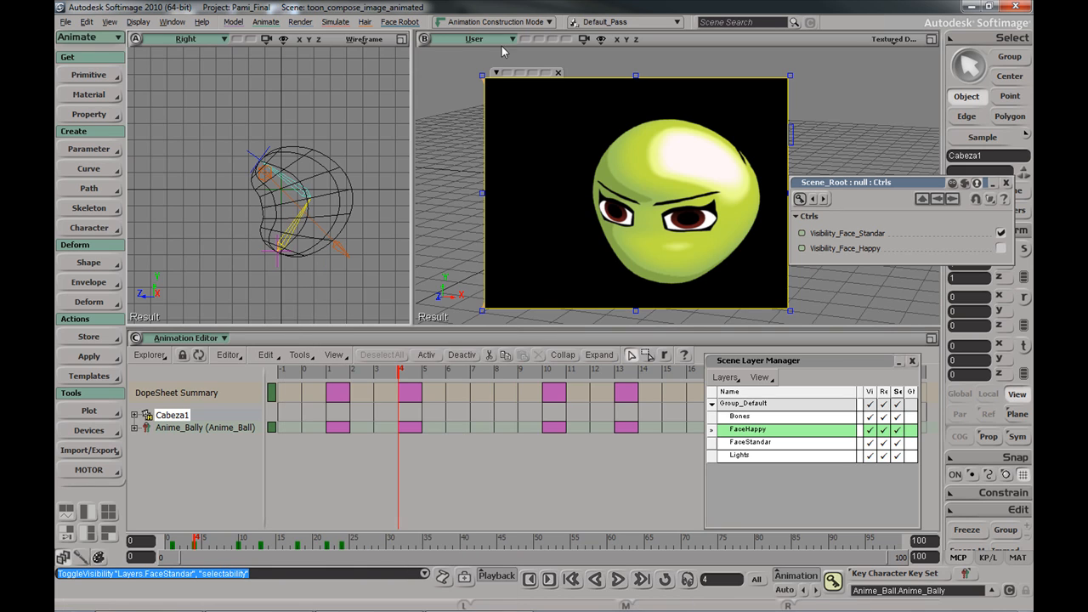
Toggle the standard and happy face switches back and forth to test the swap
{"action": "left_click", "coordinate": [1000, 232]}
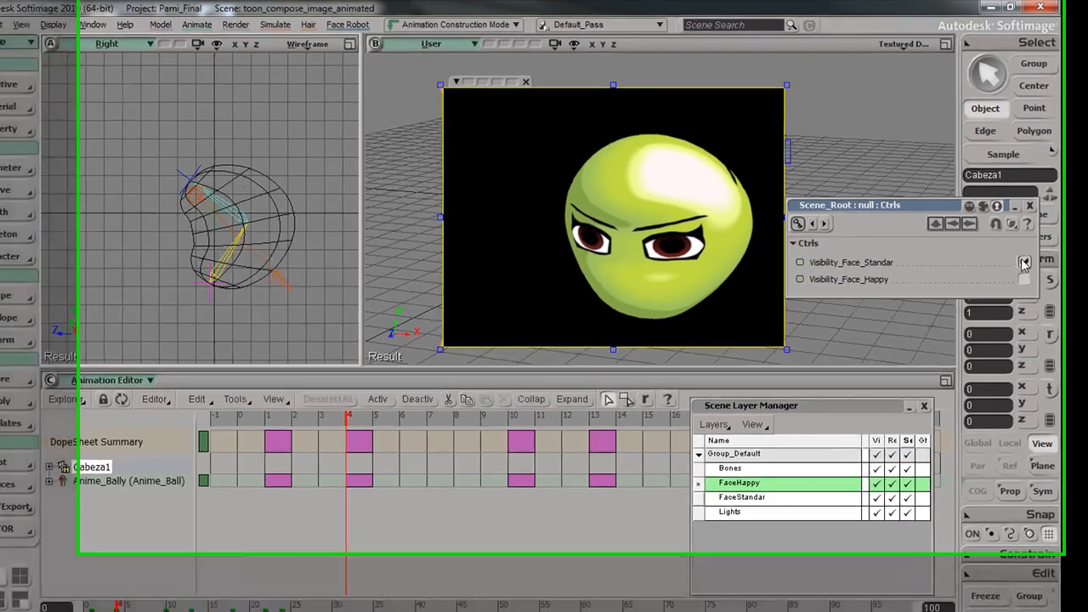
{"action": "left_click", "coordinate": [1000, 247]}
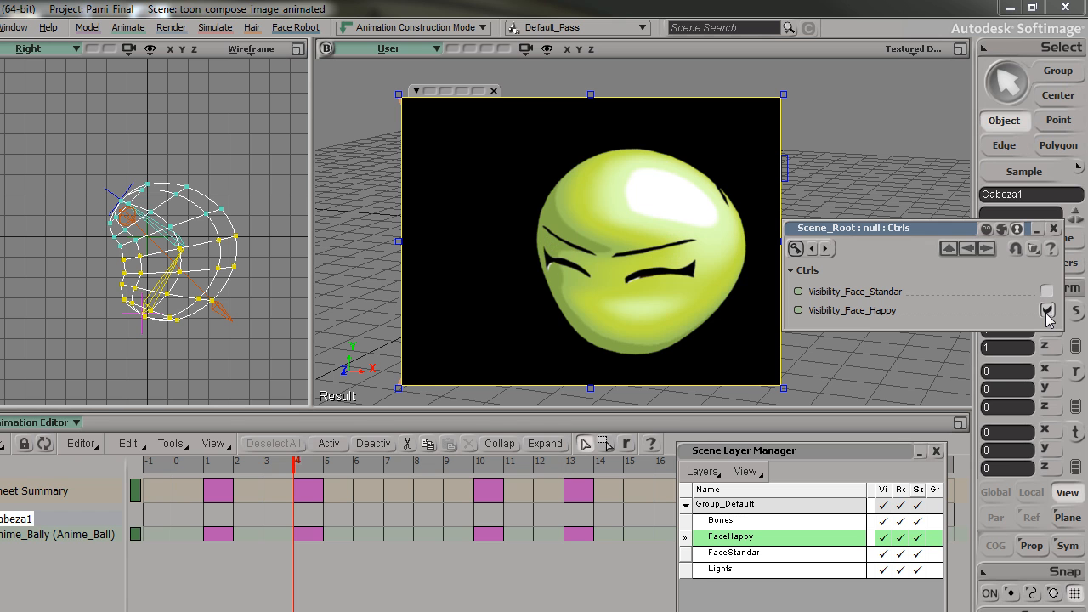
{"action": "left_click", "coordinate": [1047, 292]}
{"action": "left_click", "coordinate": [1047, 310]}
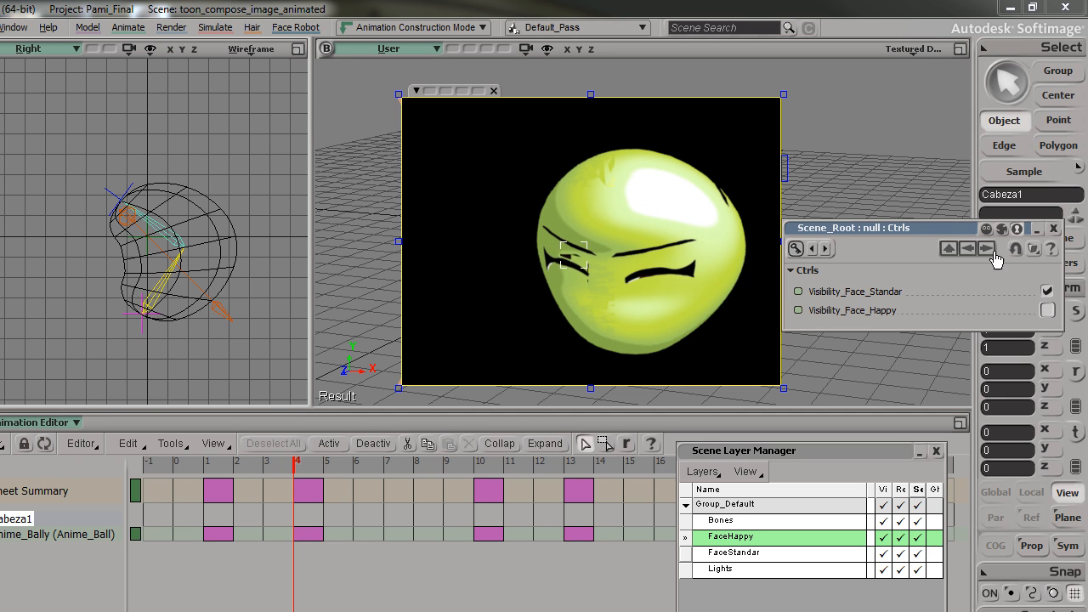
{"action": "left_click_drag", "start_coordinate": [953, 232], "coordinate": [345, 191]}
{"action": "left_click", "coordinate": [442, 270]}
{"action": "left_click", "coordinate": [441, 250]}
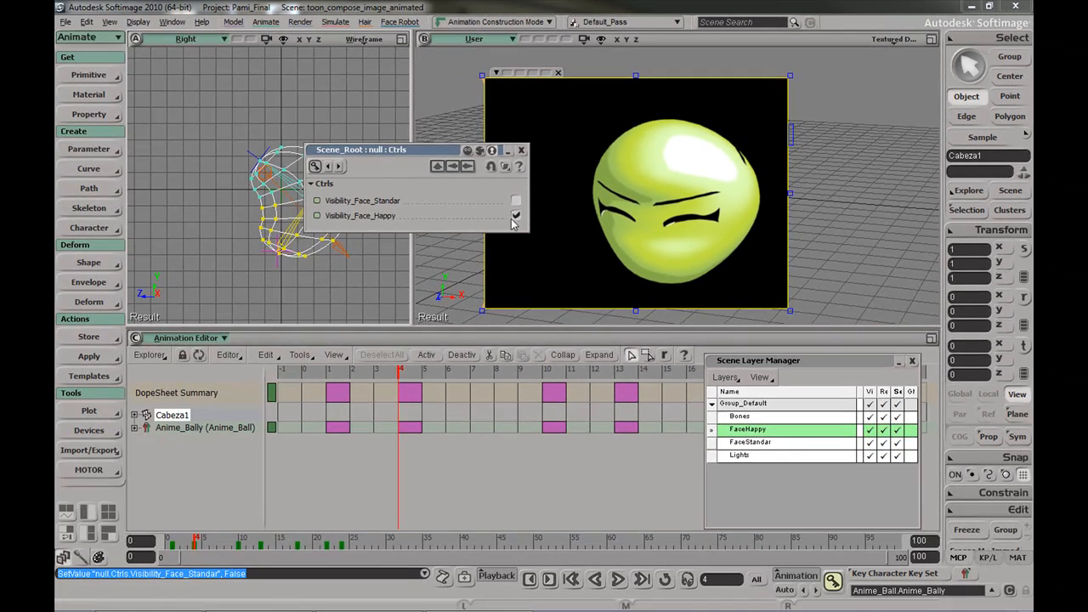
{"action": "left_click", "coordinate": [516, 201]}
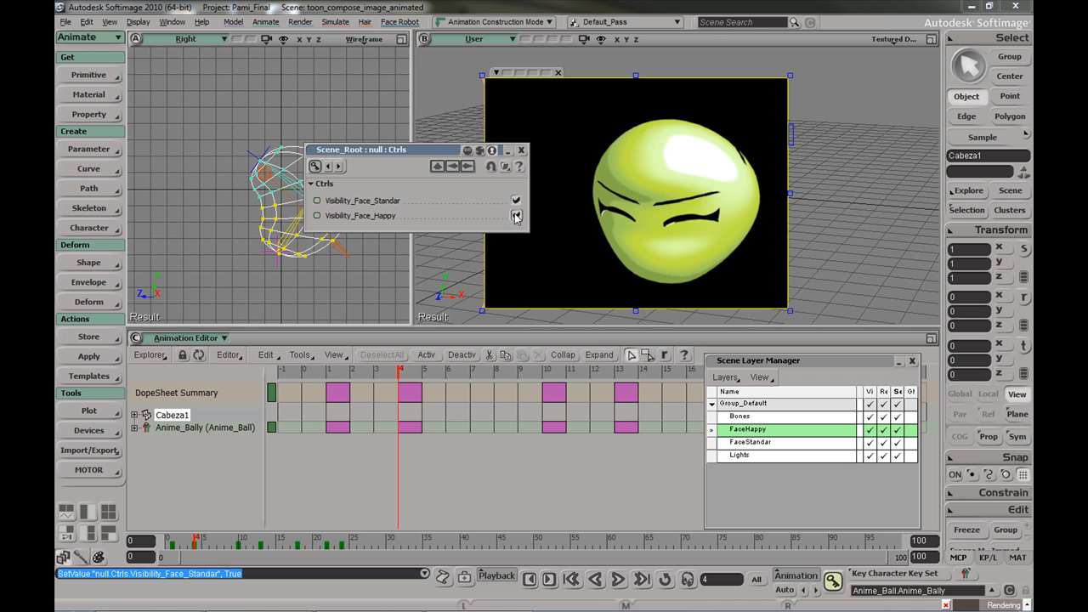
{"action": "left_click", "coordinate": [516, 216]}
At frame 4, key the standard face visibility off and the happy face on
{"action": "left_click_drag", "start_coordinate": [184, 542], "coordinate": [175, 542]}
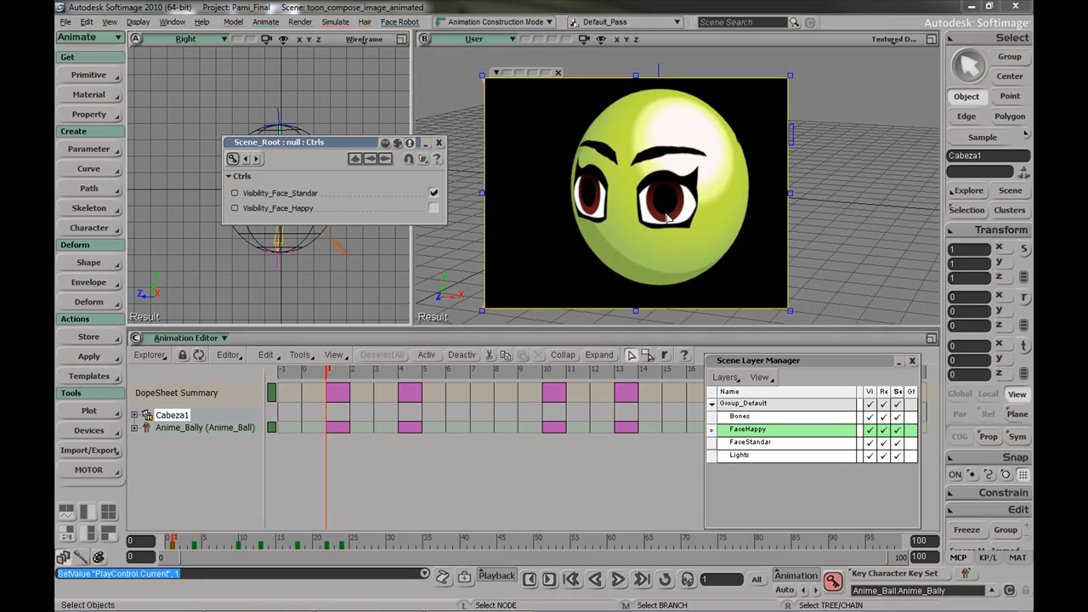
{"action": "left_click", "coordinate": [195, 536]}
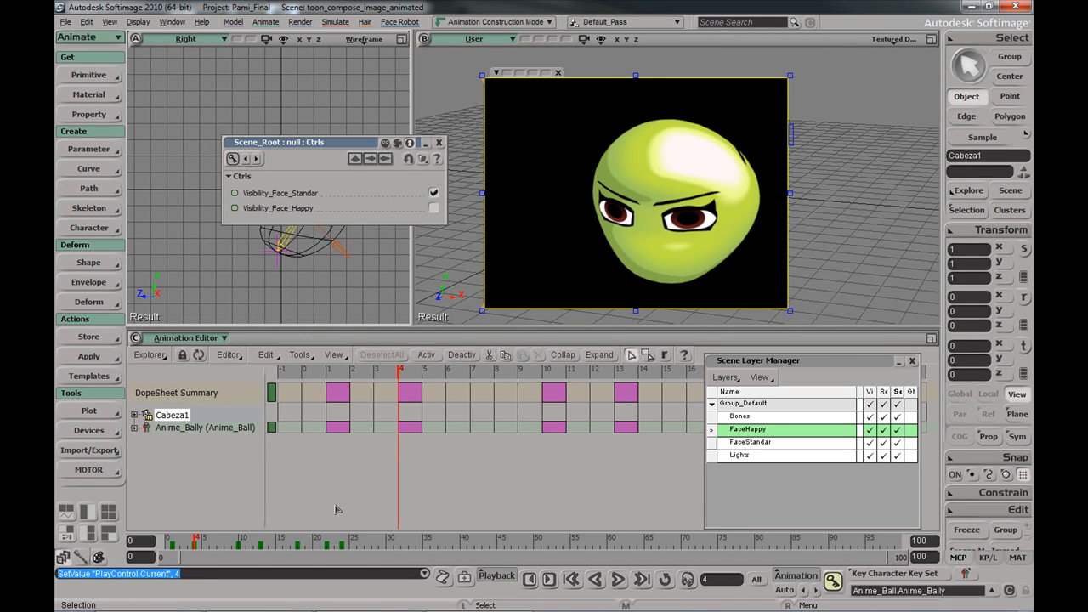
{"action": "left_click", "coordinate": [171, 540]}
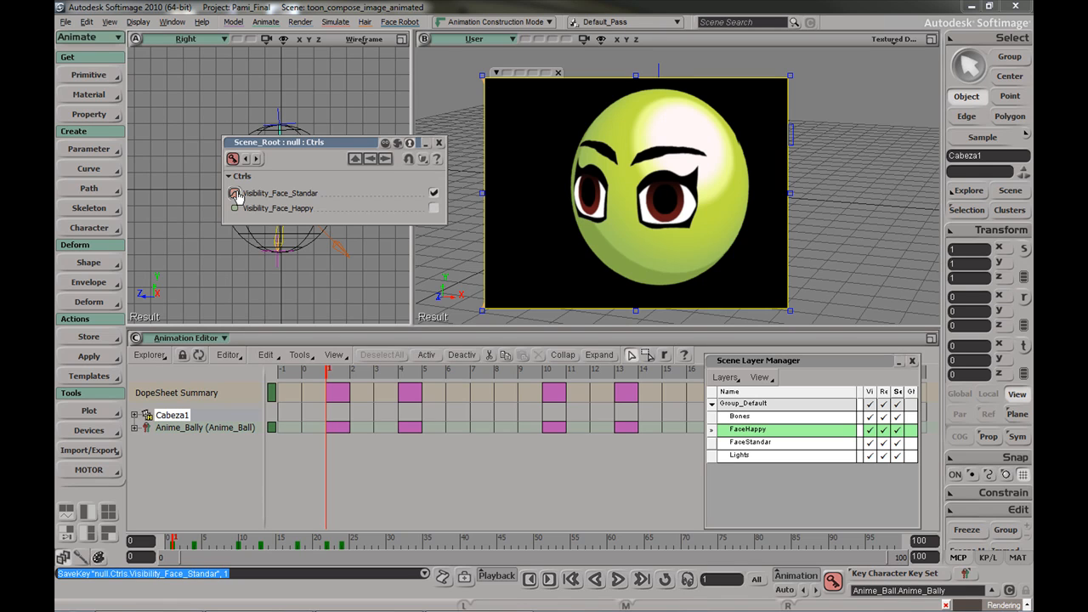
{"action": "left_click", "coordinate": [195, 540]}
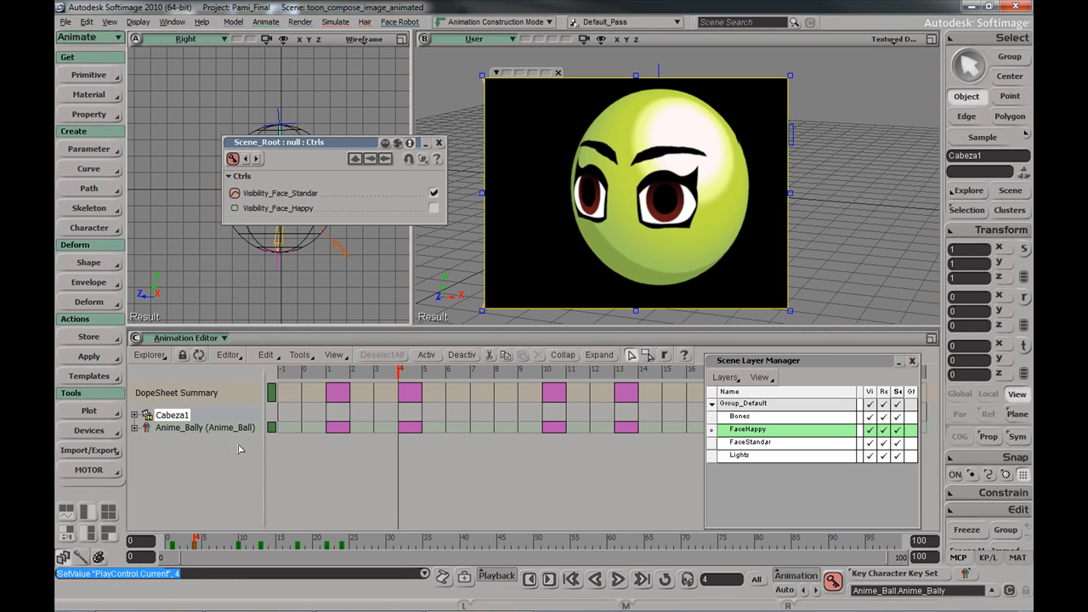
{"action": "left_click", "coordinate": [433, 193]}
{"action": "left_click", "coordinate": [234, 194]}
{"action": "left_click", "coordinate": [235, 209]}
{"action": "left_click", "coordinate": [432, 210]}
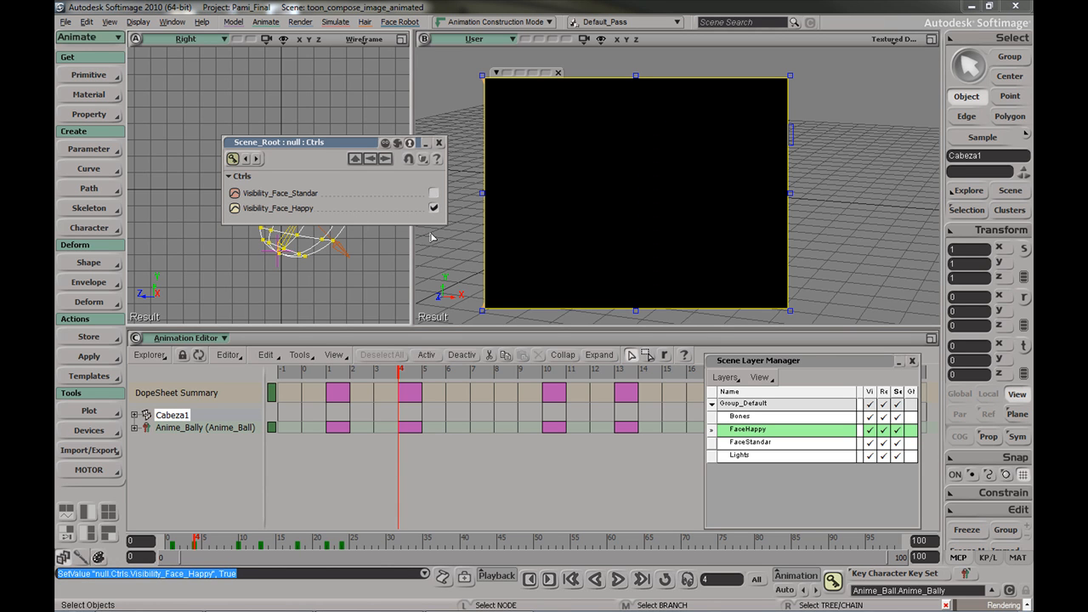
Key the happy face visibility on at frames 10 and 18
{"action": "left_click", "coordinate": [242, 537]}
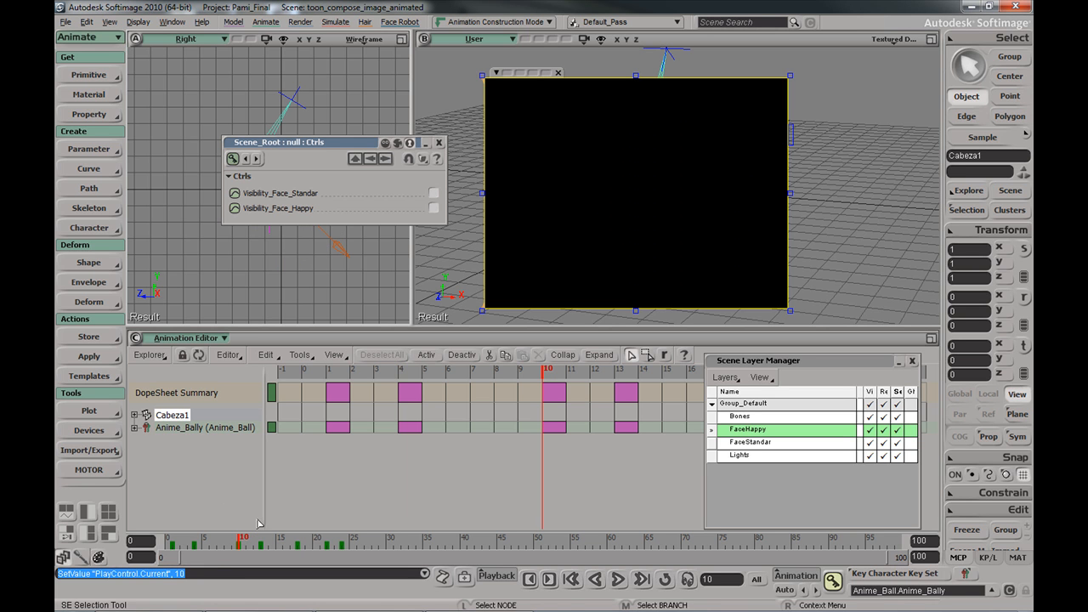
{"action": "left_click", "coordinate": [434, 209]}
{"action": "left_click", "coordinate": [235, 209]}
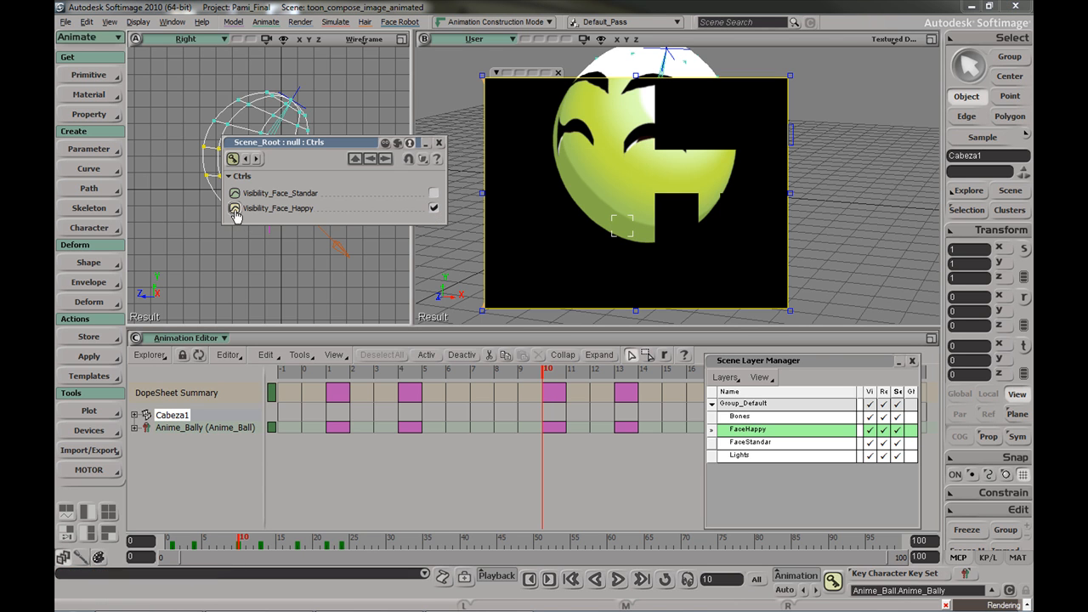
{"action": "left_click", "coordinate": [265, 542]}
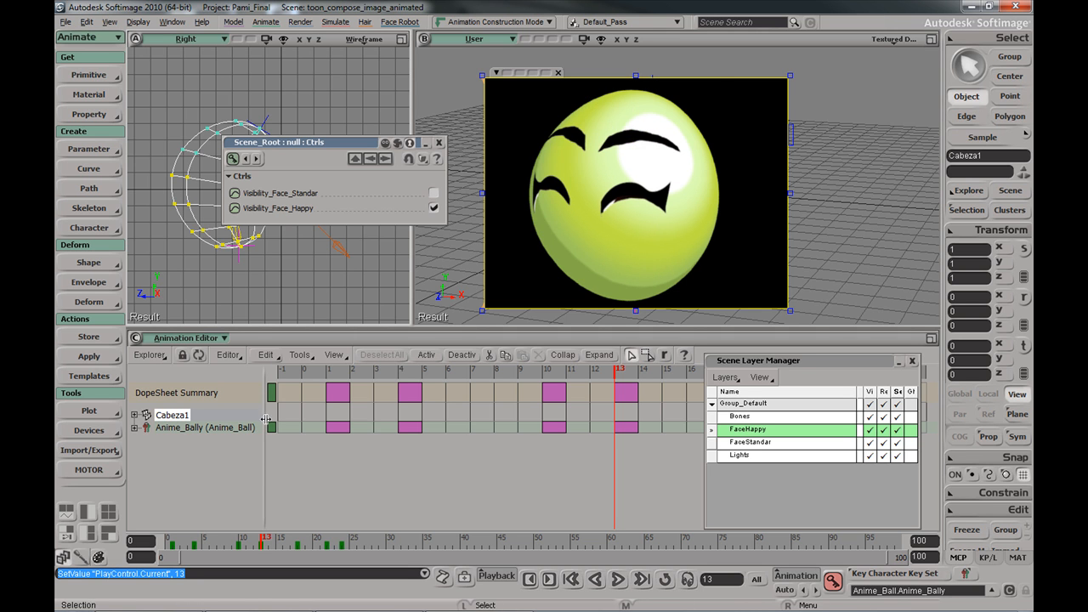
{"action": "left_click", "coordinate": [303, 541]}
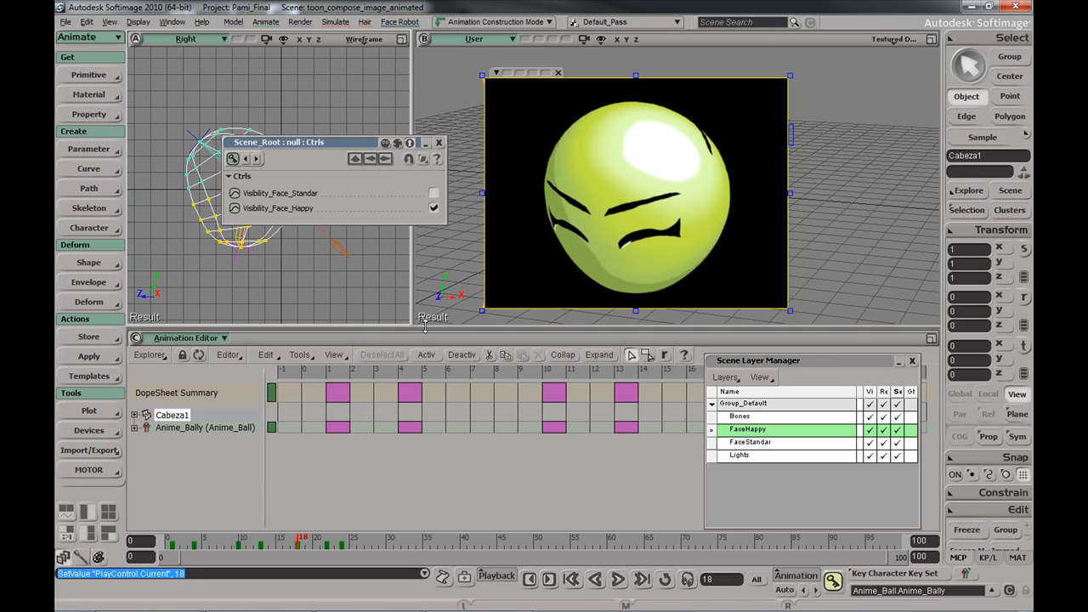
{"action": "left_click", "coordinate": [330, 541]}
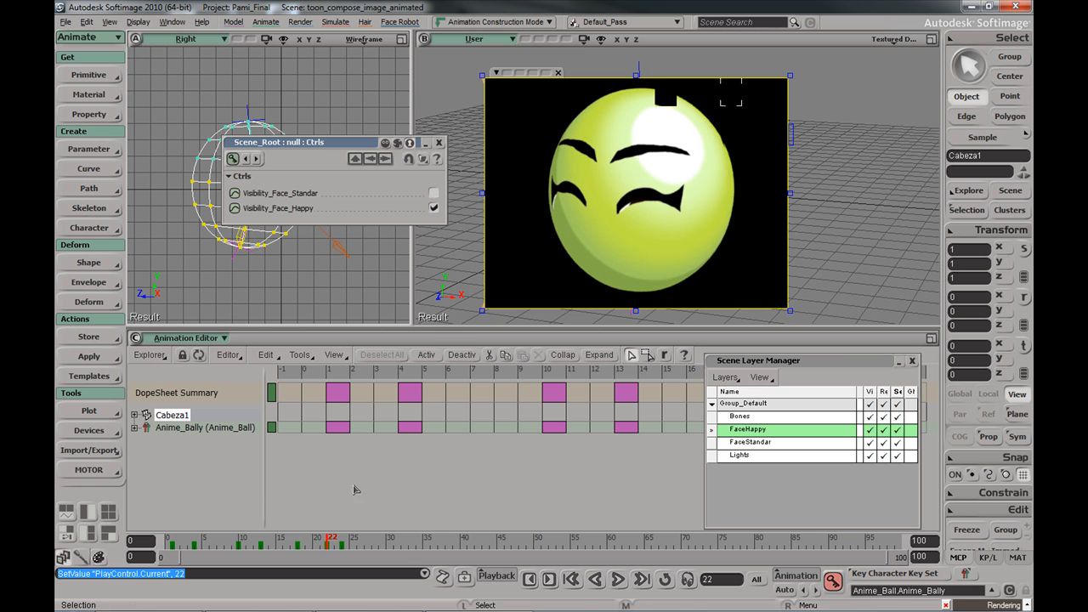
{"action": "left_click", "coordinate": [300, 540]}
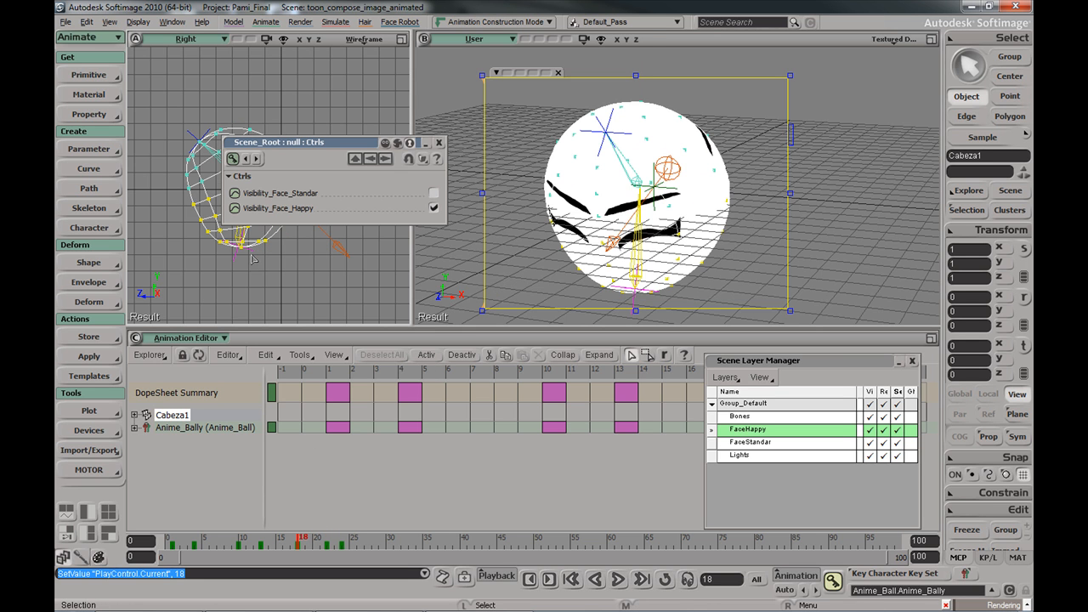
{"action": "left_click", "coordinate": [234, 209]}
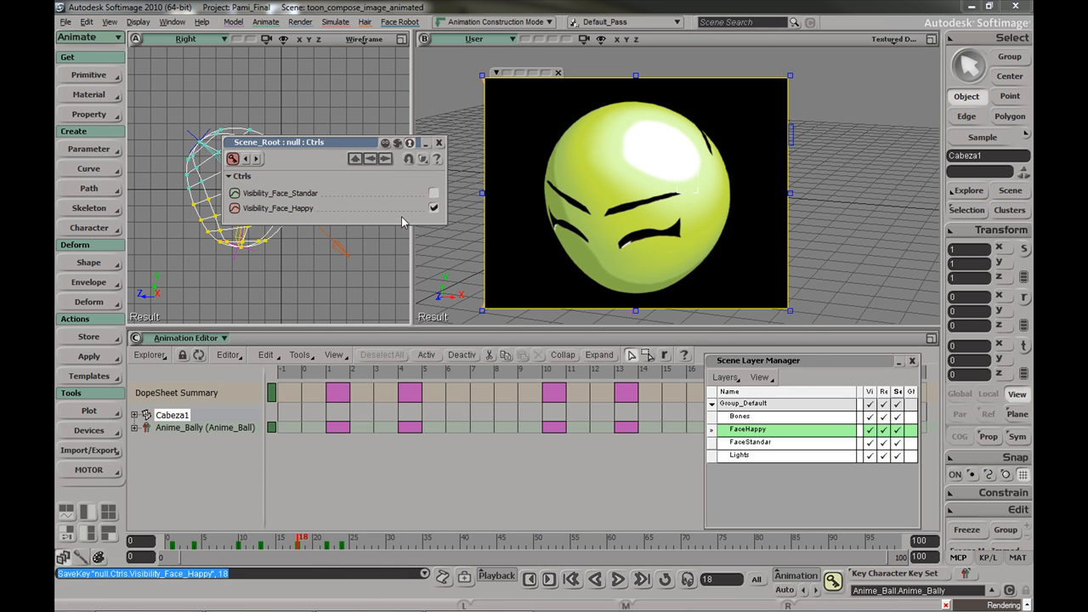
Key happy face off and standard face on at frame 22, plus standard at frame 18
{"action": "left_click", "coordinate": [331, 540]}
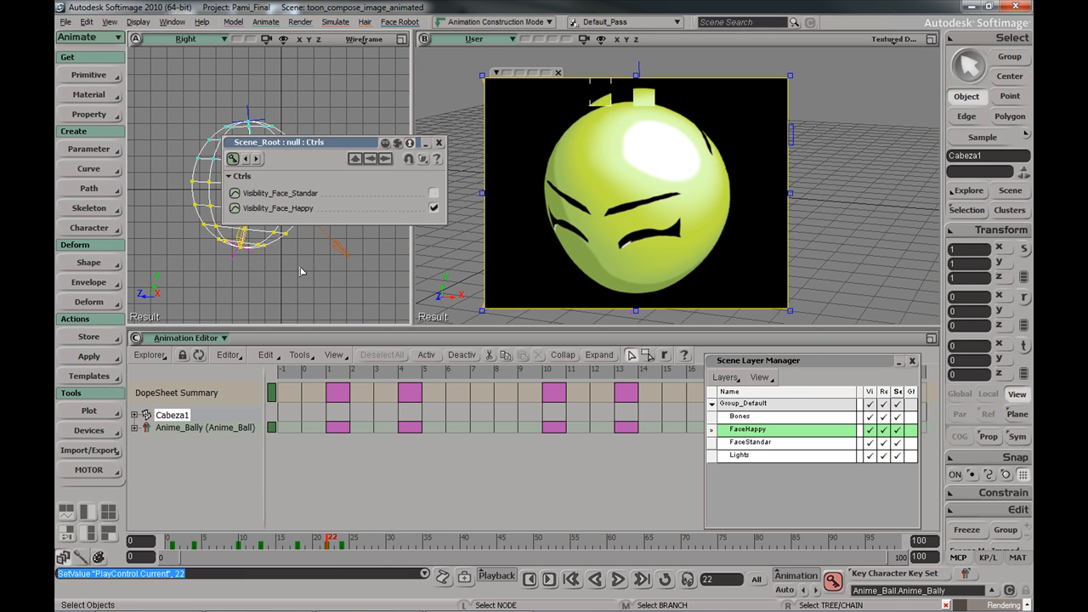
{"action": "left_click", "coordinate": [433, 207]}
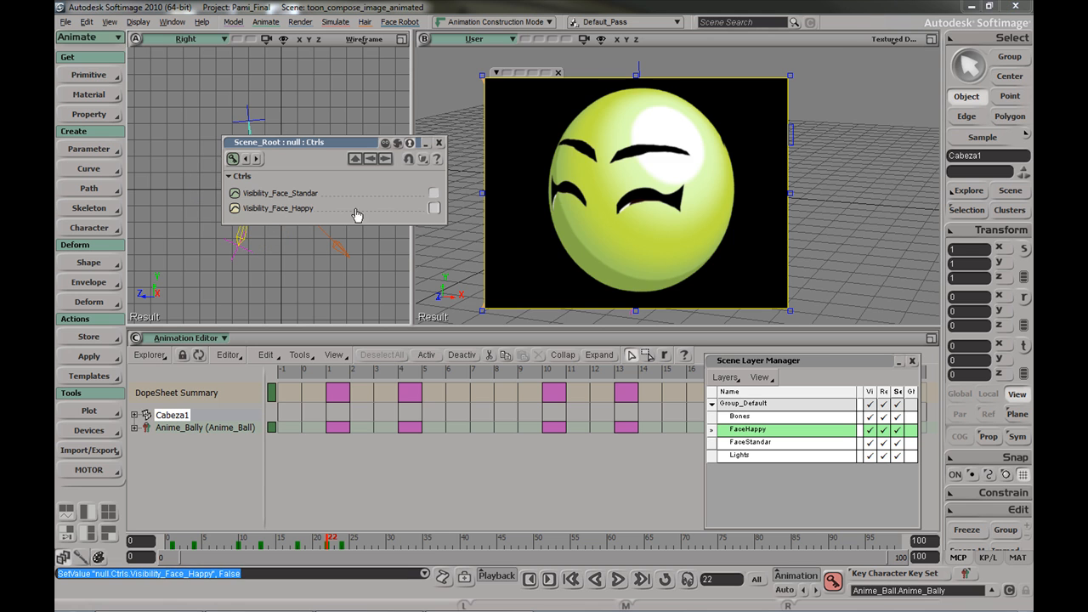
{"action": "left_click", "coordinate": [433, 193]}
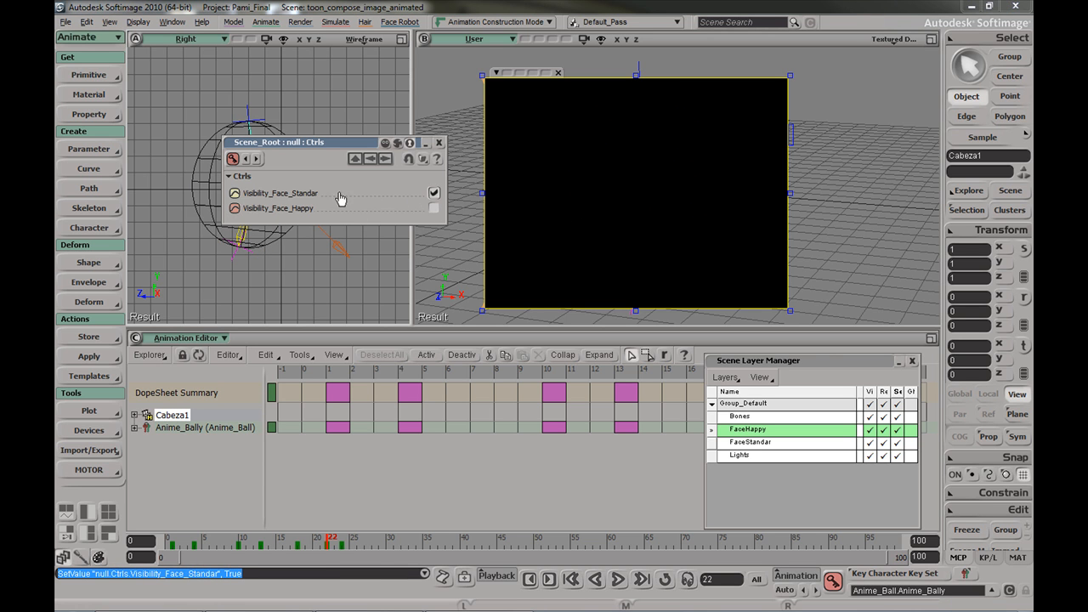
{"action": "left_click", "coordinate": [236, 194]}
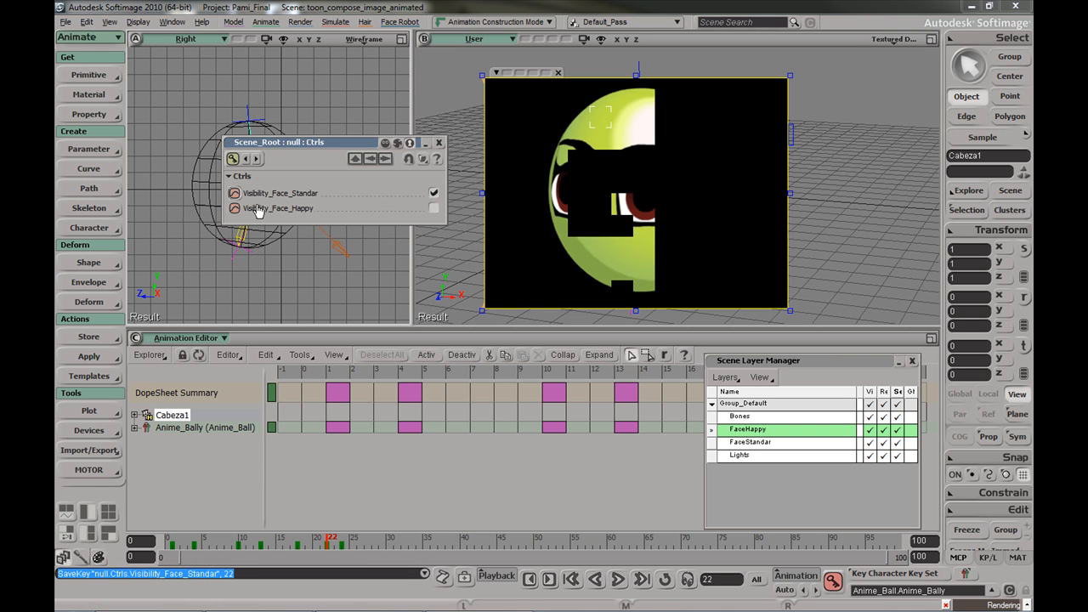
{"action": "left_click", "coordinate": [298, 542]}
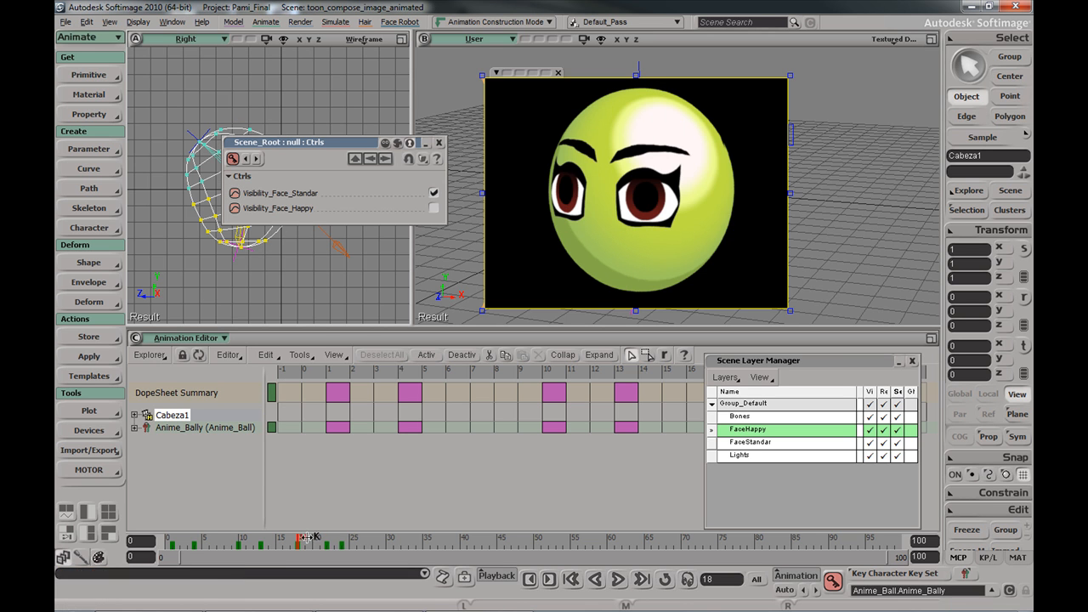
{"action": "left_click", "coordinate": [236, 194]}
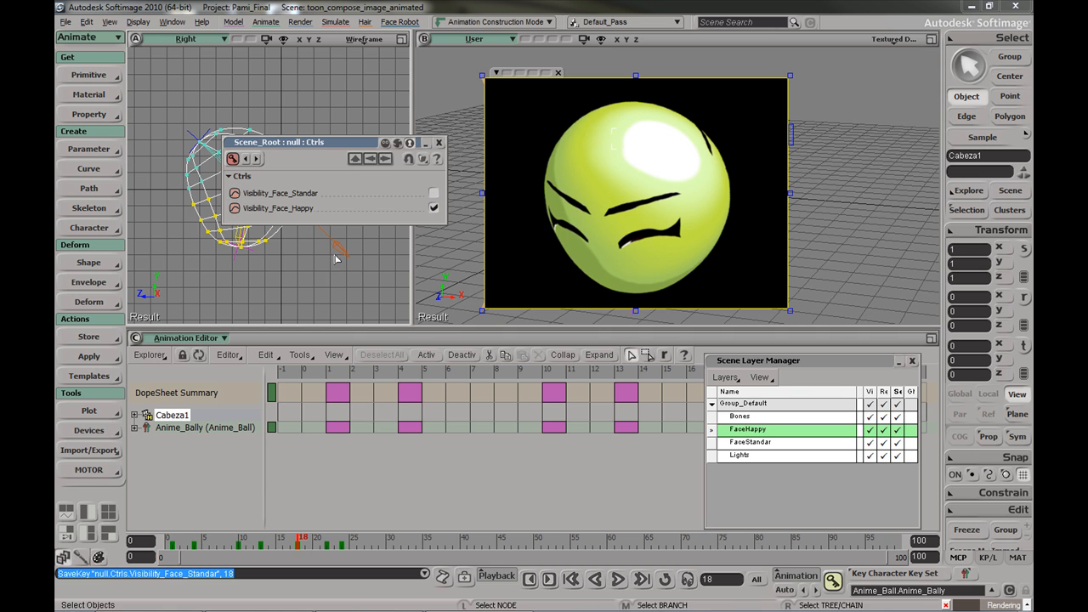
Re-key the happy face at frame 4, then check frames 10, 13, 18, 22 and 24
{"action": "left_click", "coordinate": [172, 541]}
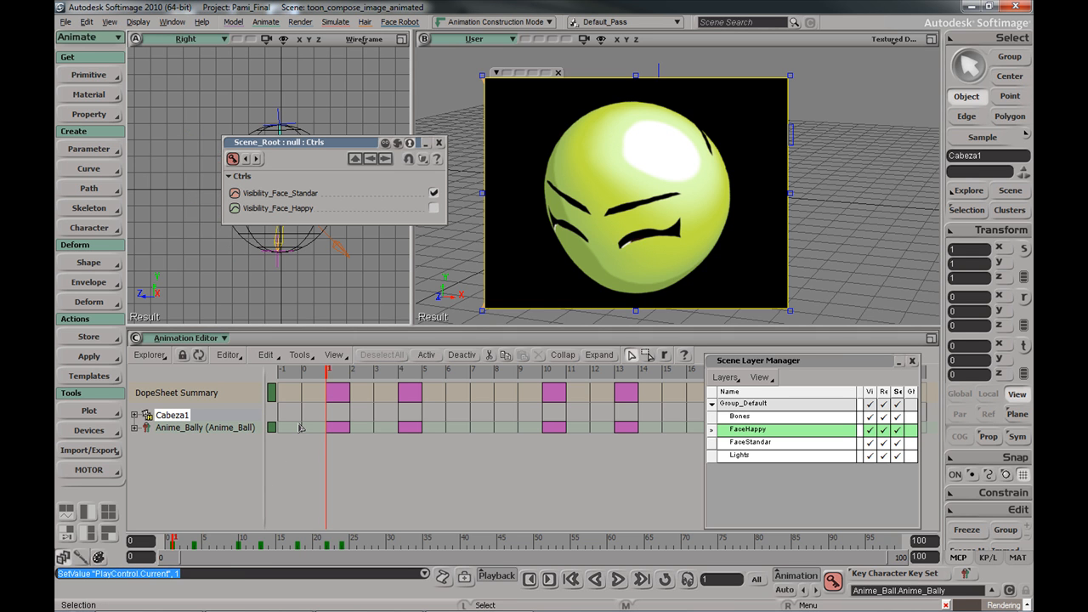
{"action": "left_click", "coordinate": [194, 539]}
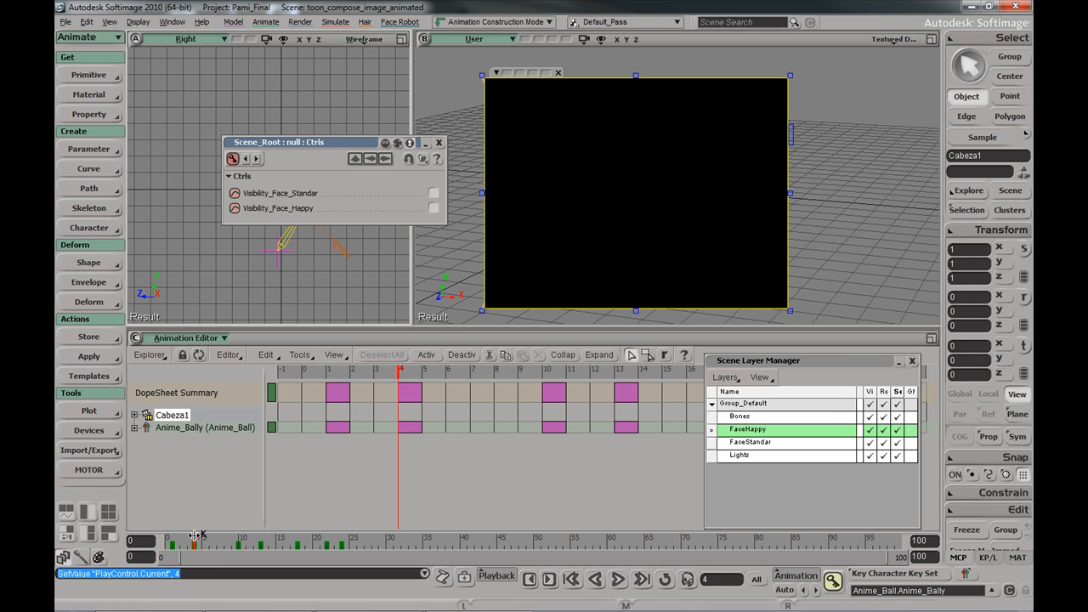
{"action": "left_click", "coordinate": [435, 210]}
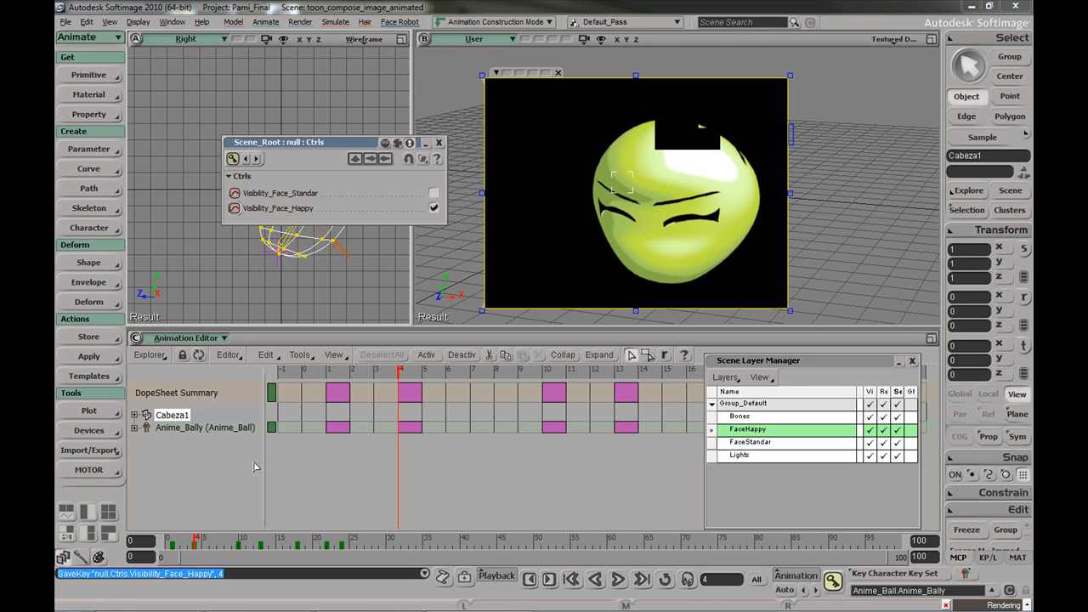
{"action": "left_click", "coordinate": [244, 539]}
{"action": "left_click_drag", "start_coordinate": [244, 535], "coordinate": [241, 536]}
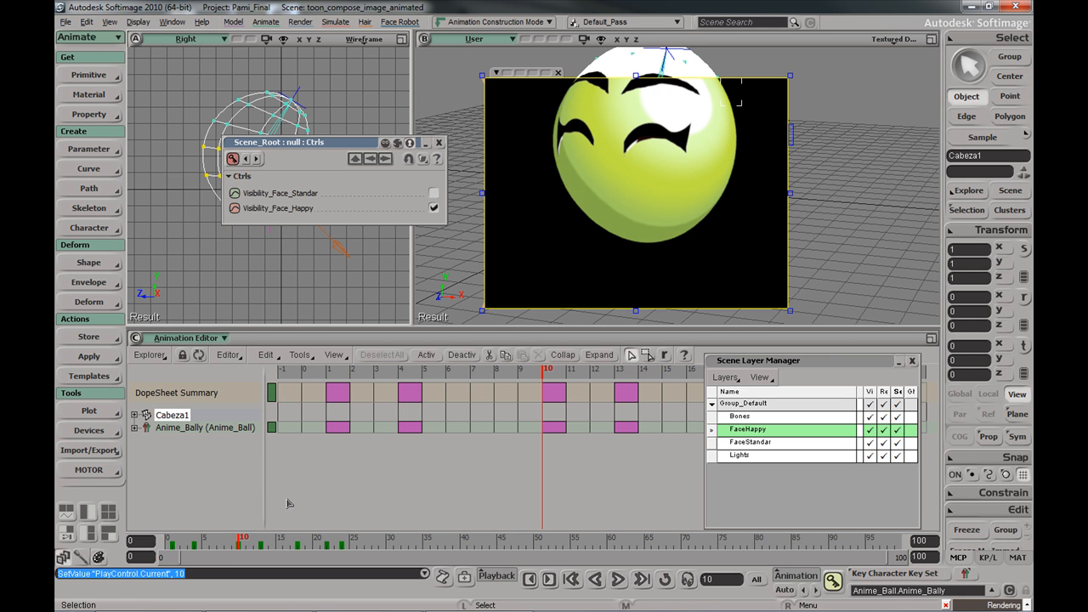
{"action": "left_click", "coordinate": [262, 537]}
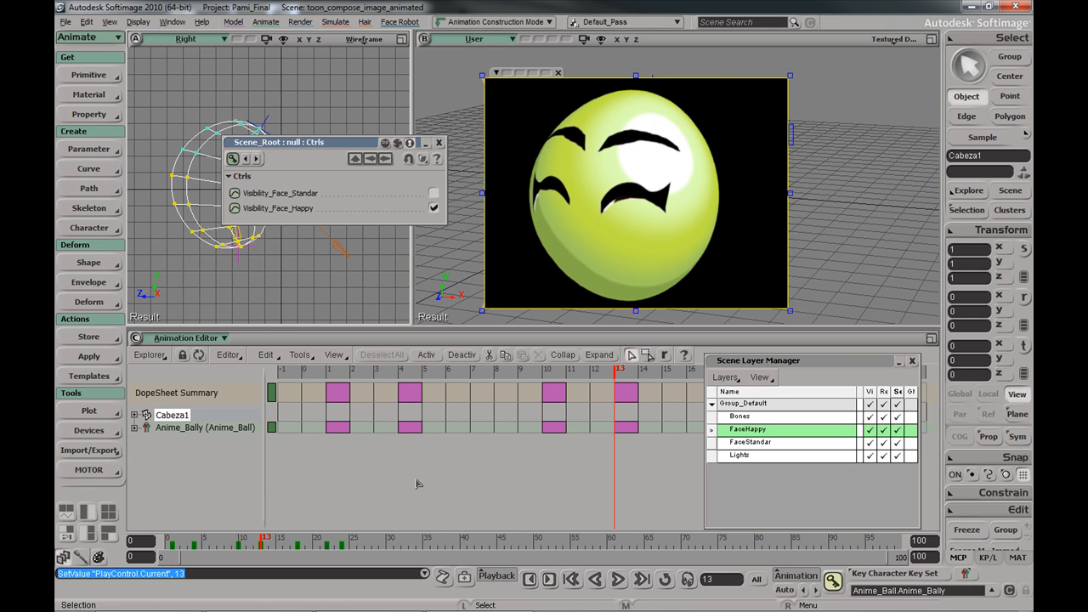
{"action": "left_click", "coordinate": [302, 538]}
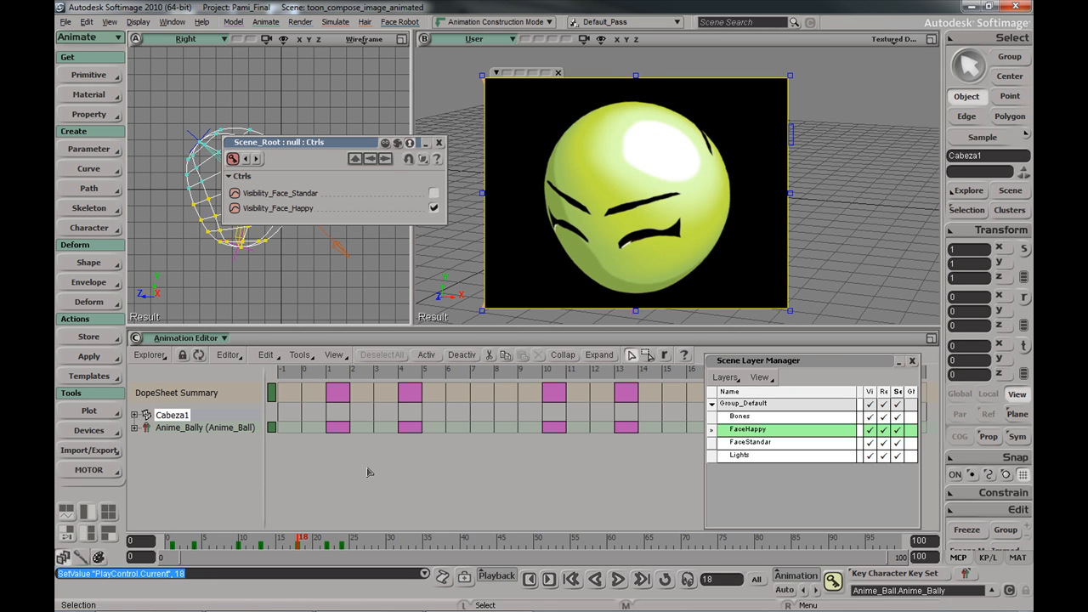
{"action": "left_click", "coordinate": [327, 538]}
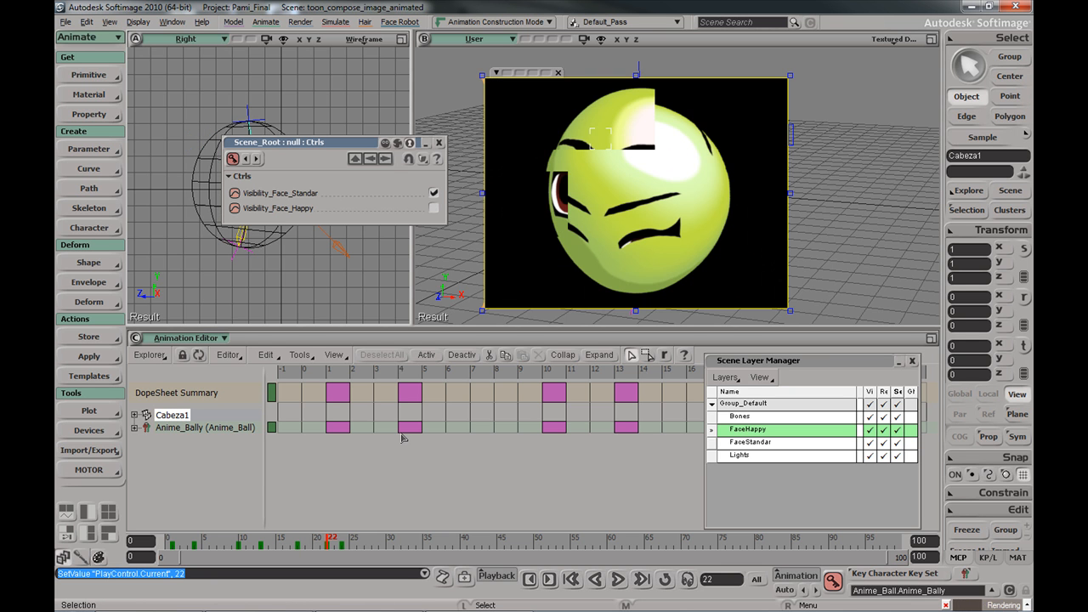
{"action": "left_click", "coordinate": [344, 541]}
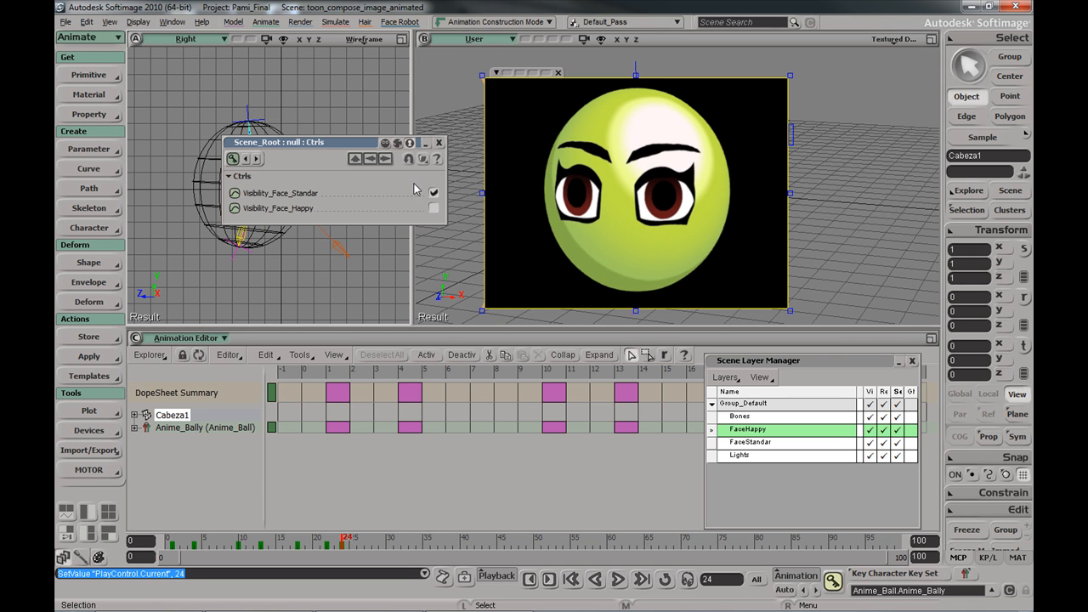
Remove the render region and scrub the timeline to frame 7, where the happy face shows
{"action": "key", "text": "q"}
{"action": "middle_click", "coordinate": [459, 135]}
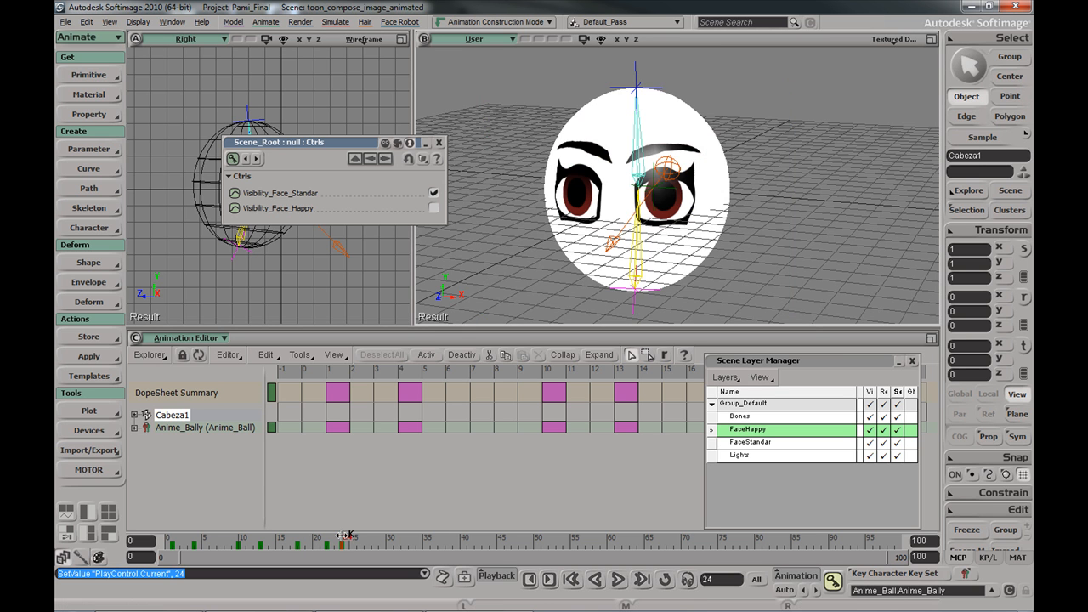
{"action": "left_click", "coordinate": [172, 536]}
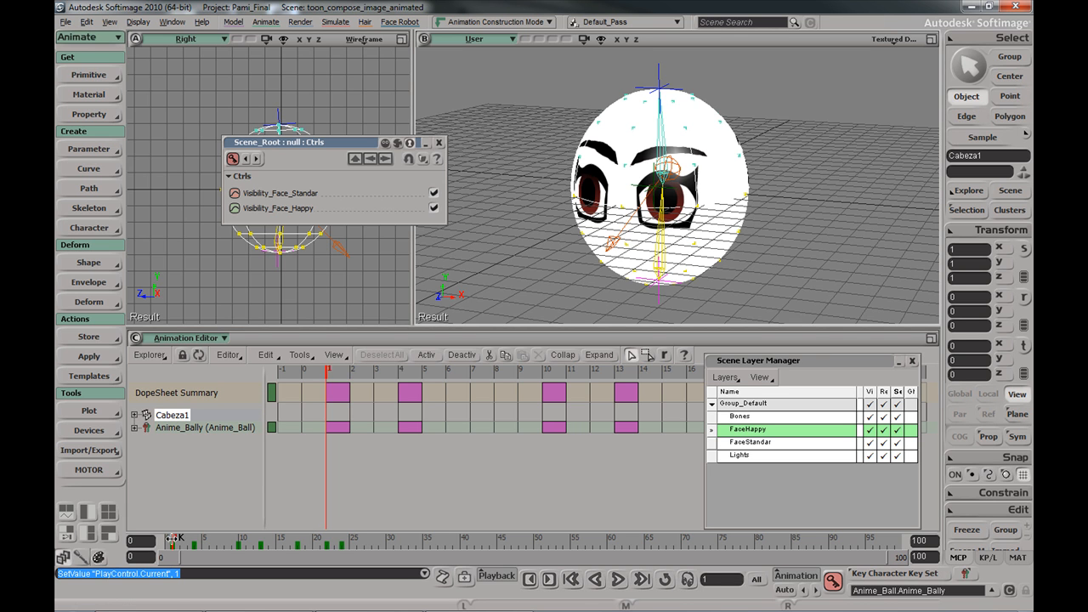
{"action": "mouse_move", "coordinate": [173, 536]}
{"action": "left_mouse_down"}
{"action": "mouse_move", "coordinate": [341, 529]}
{"action": "mouse_move", "coordinate": [172, 538]}
{"action": "left_mouse_up"}
{"action": "right_click", "coordinate": [292, 534]}
{"action": "right_click", "coordinate": [226, 540]}
{"action": "left_click", "coordinate": [219, 542]}
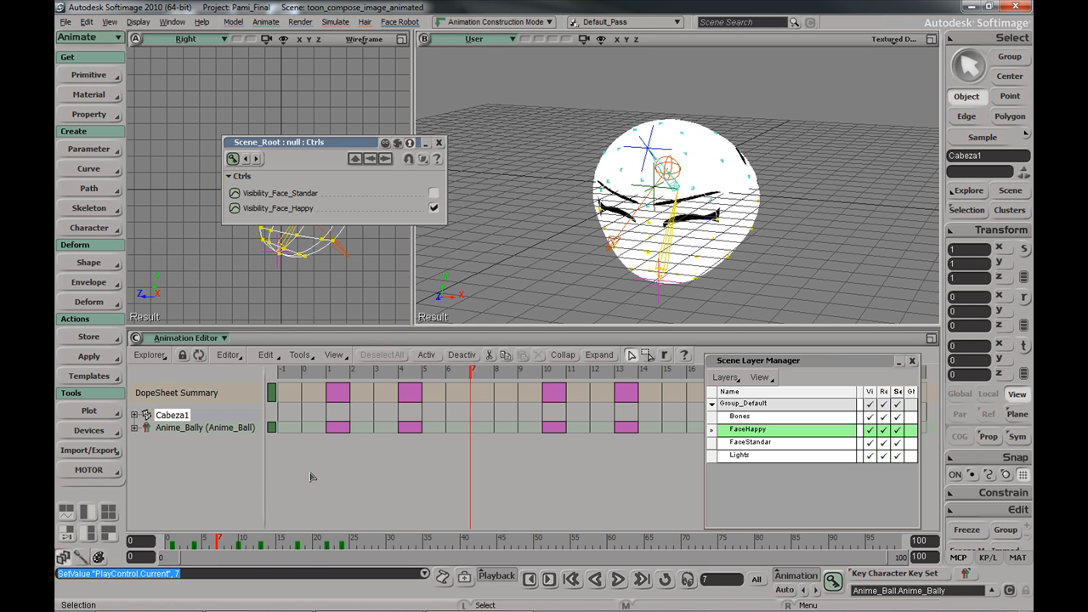
Switch the lower panel to the Animation Mixer, then back to the FCurve Editor
{"action": "left_click", "coordinate": [207, 338]}
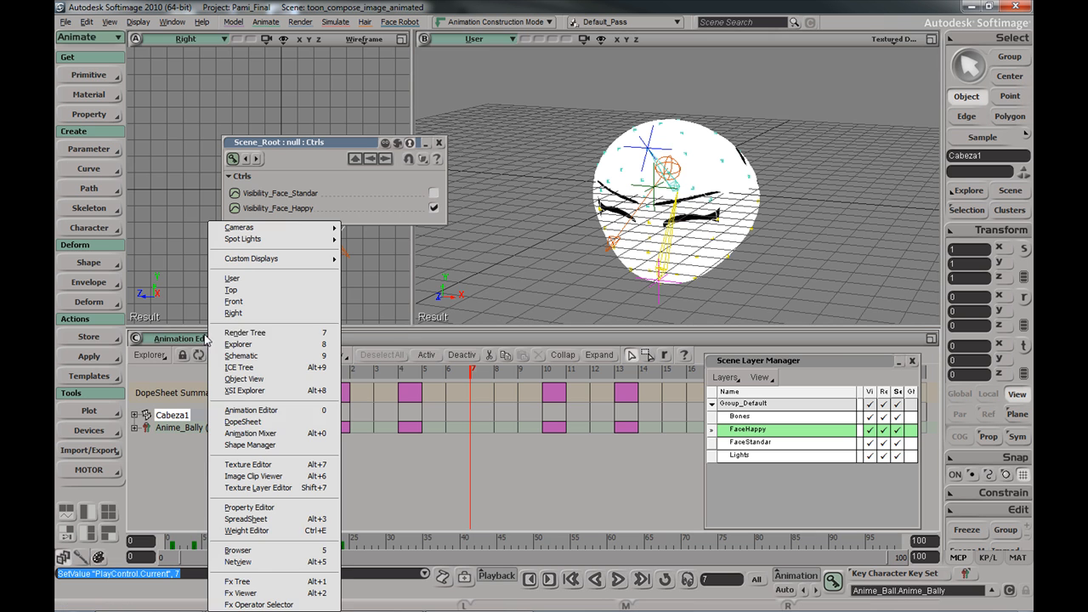
{"action": "left_click", "coordinate": [280, 434]}
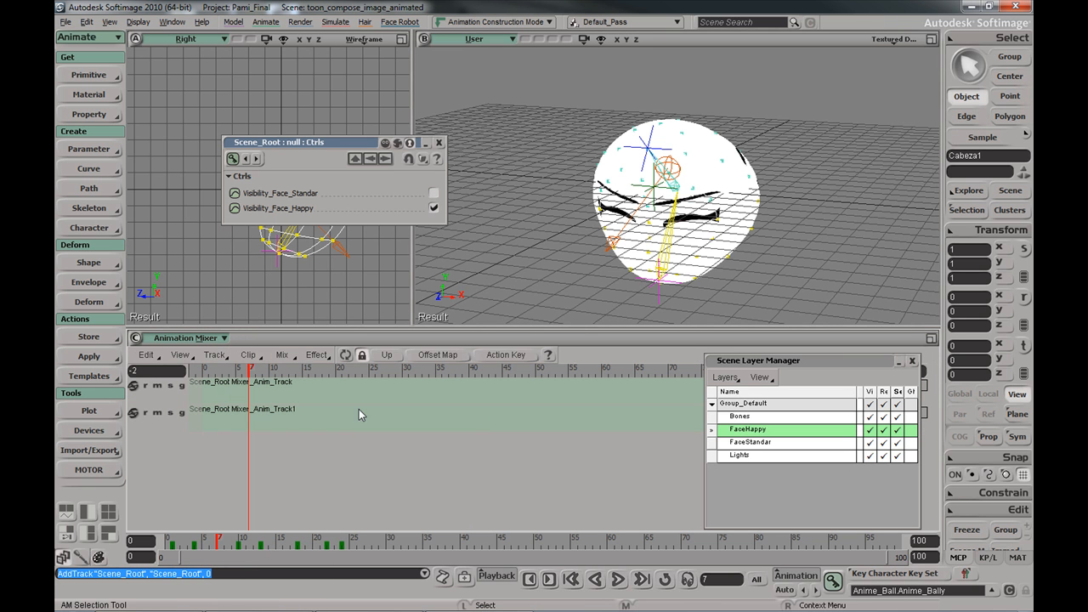
{"action": "left_click", "coordinate": [205, 341]}
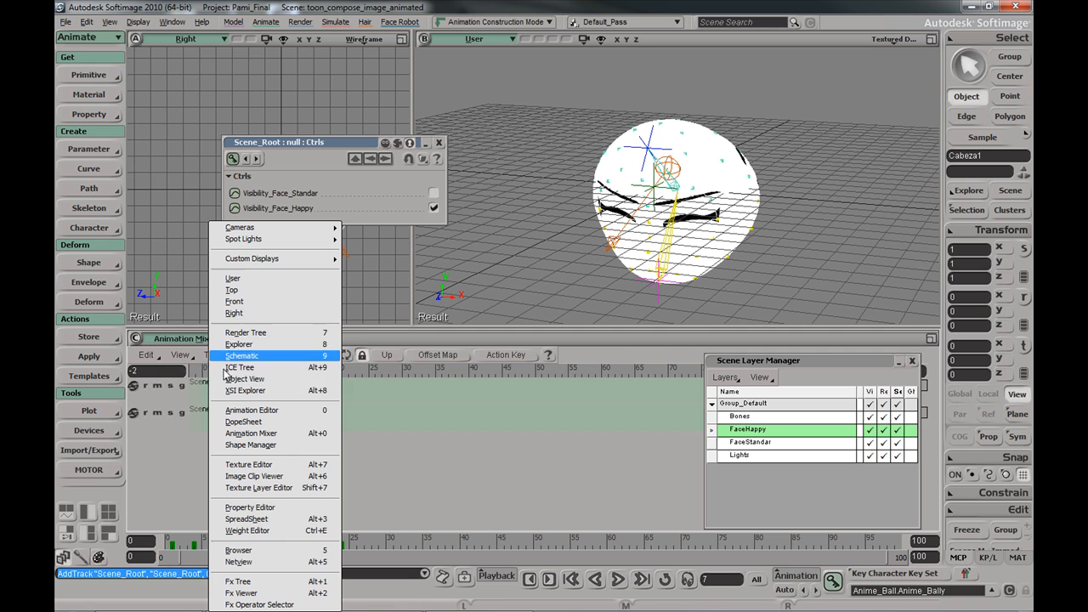
{"action": "left_click", "coordinate": [284, 411]}
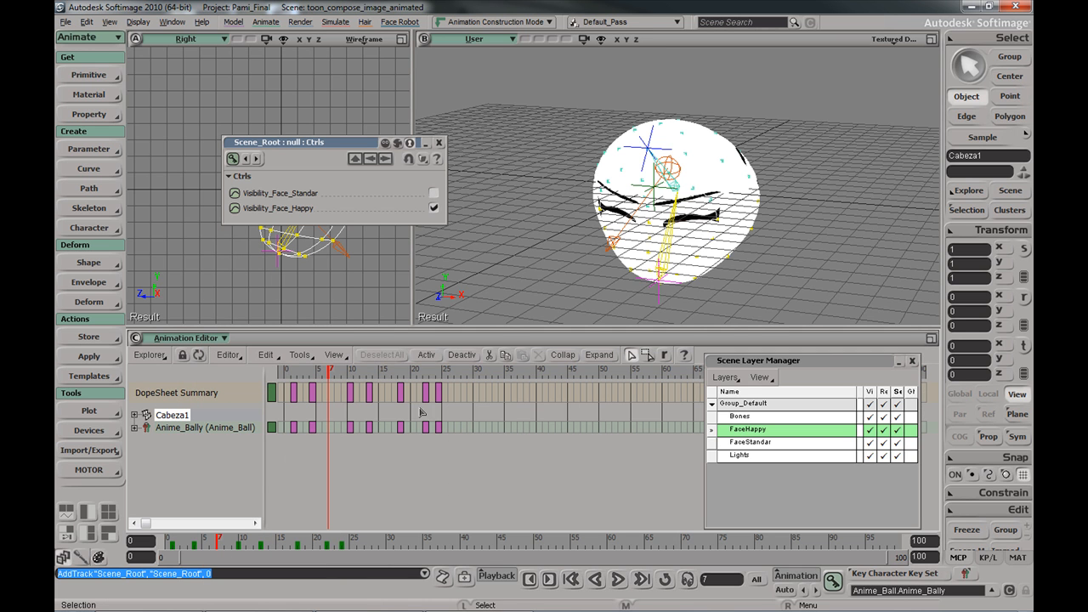
{"action": "left_click", "coordinate": [233, 355]}
{"action": "left_click", "coordinate": [253, 394]}
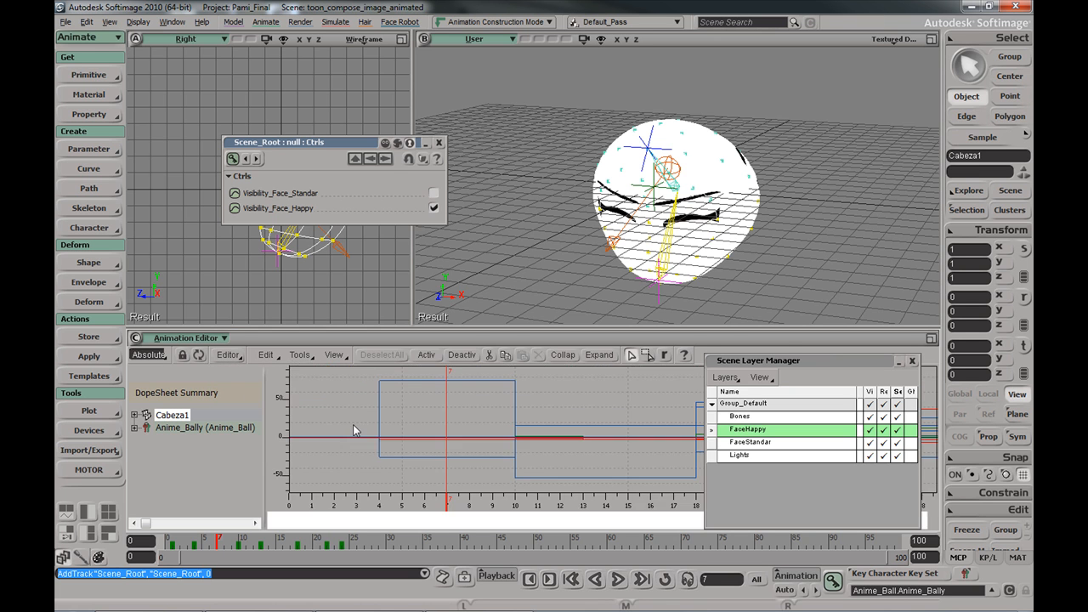
Zoom out the curve graph, close the Scene Layer Manager and select all curves
{"action": "right_click", "coordinate": [498, 446]}
{"action": "right_click", "coordinate": [536, 440]}
{"action": "left_click_drag", "start_coordinate": [557, 437], "coordinate": [466, 441]}
{"action": "left_click", "coordinate": [913, 362]}
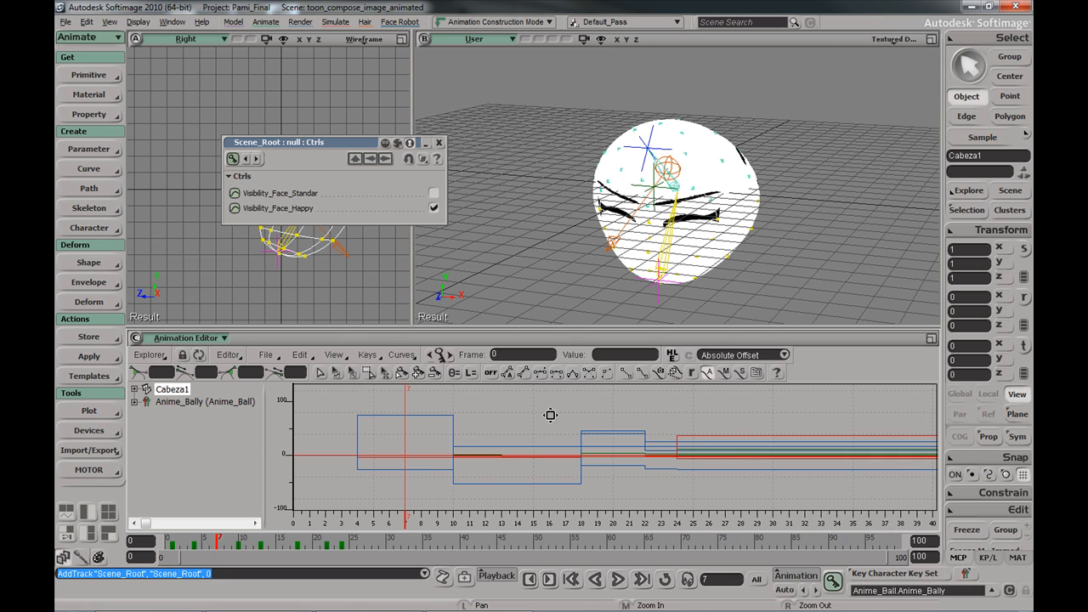
{"action": "left_click_drag", "start_coordinate": [285, 393], "coordinate": [785, 508]}
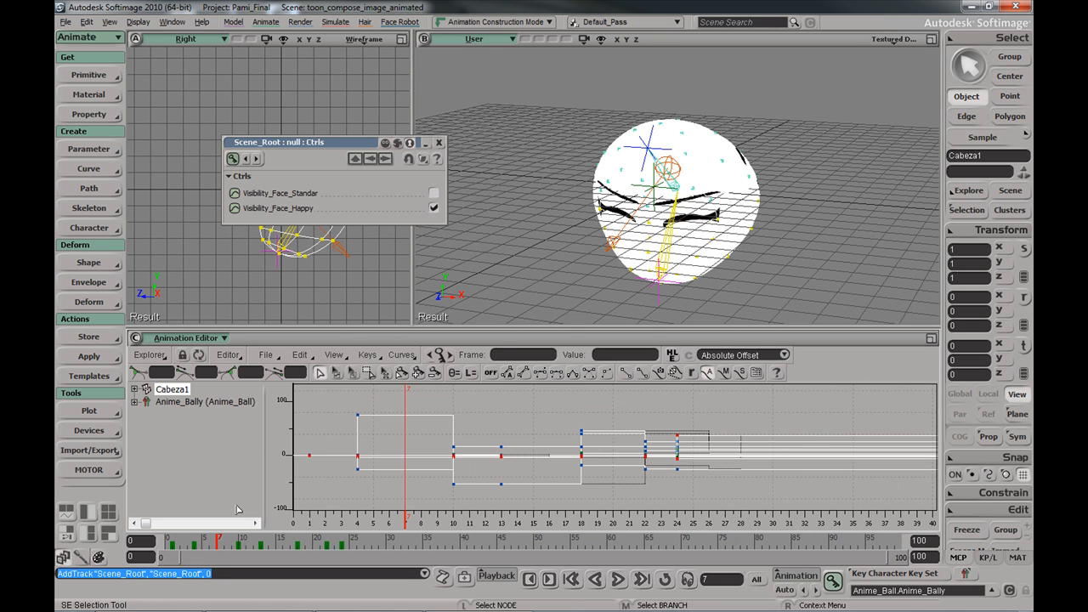
Give the selected curves spline interpolation, scrub the timeline, and draw a render region over the User view
{"action": "left_click", "coordinate": [401, 355]}
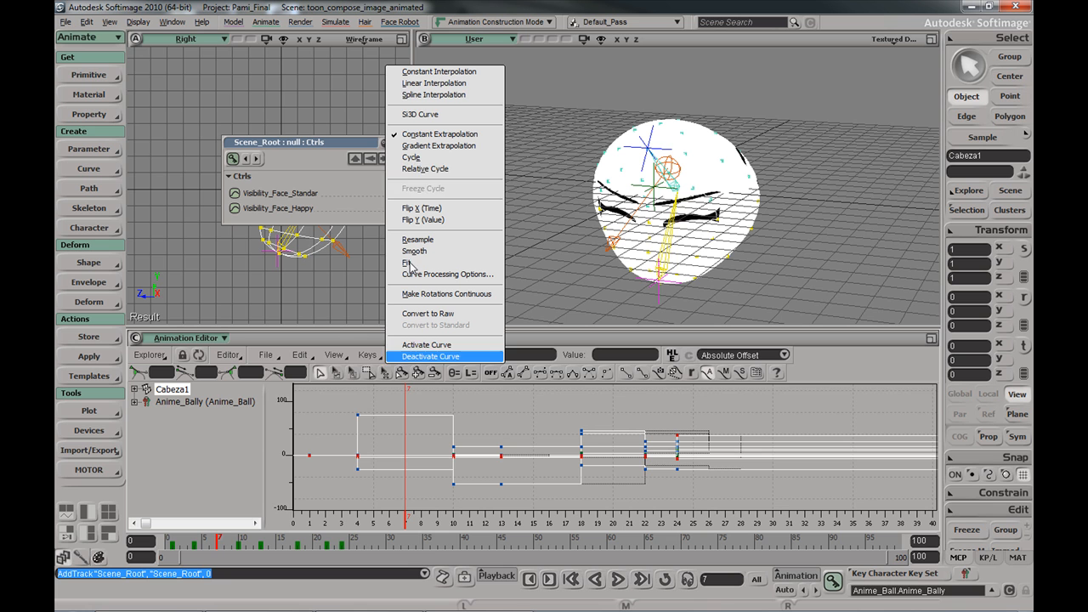
{"action": "left_click", "coordinate": [456, 94]}
{"action": "left_click_drag", "start_coordinate": [219, 541], "coordinate": [367, 496]}
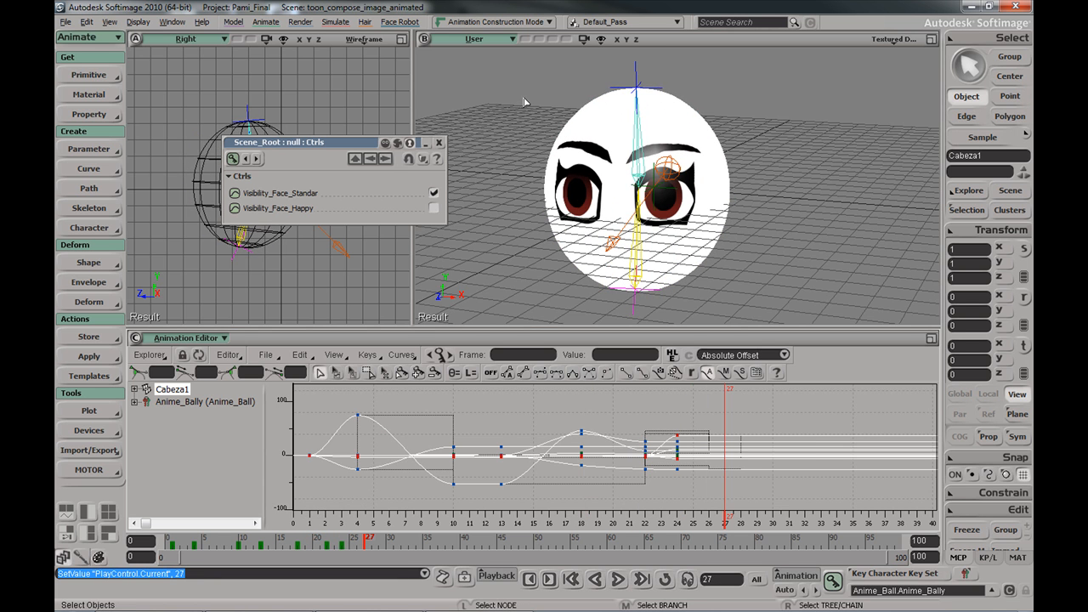
{"action": "key", "text": "q"}
{"action": "left_click_drag", "start_coordinate": [471, 64], "coordinate": [816, 320]}
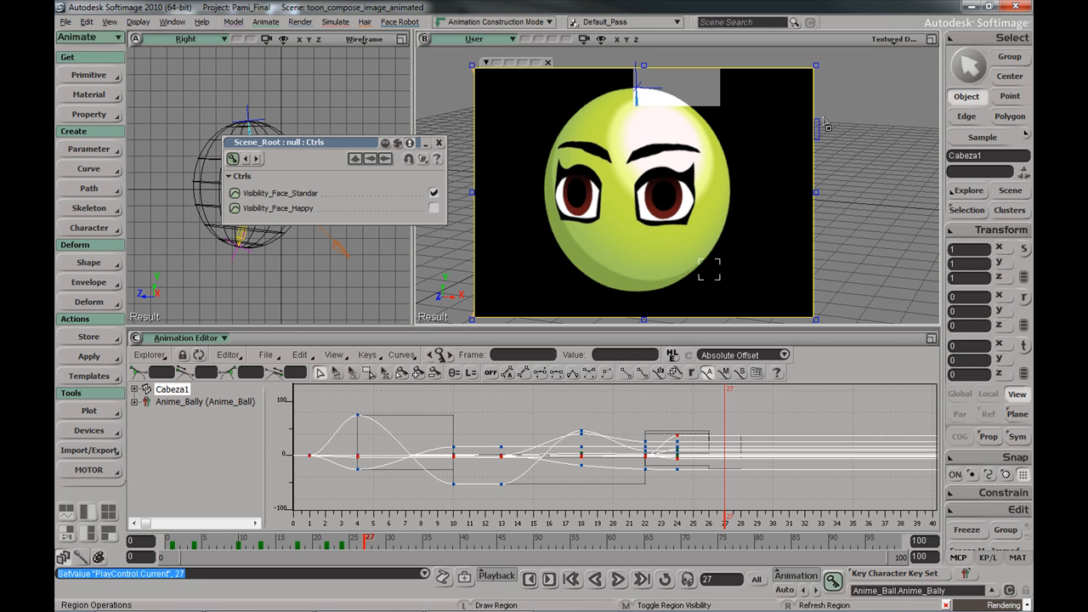
Return to frame 1, set the global and playback end frames to 26, and enable Loop
{"action": "left_click", "coordinate": [173, 542]}
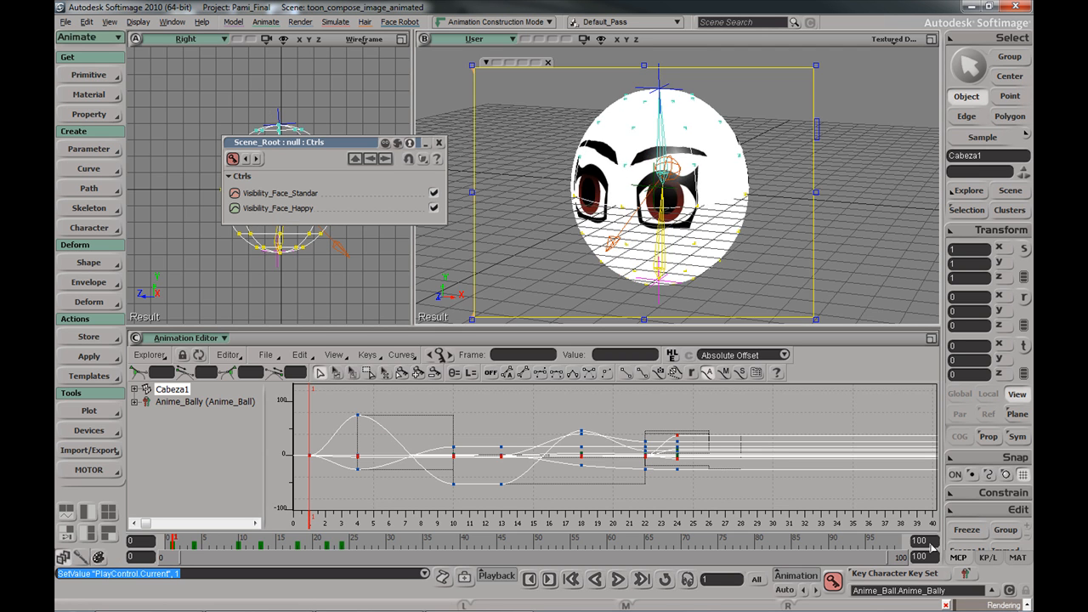
{"action": "left_click", "coordinate": [922, 557]}
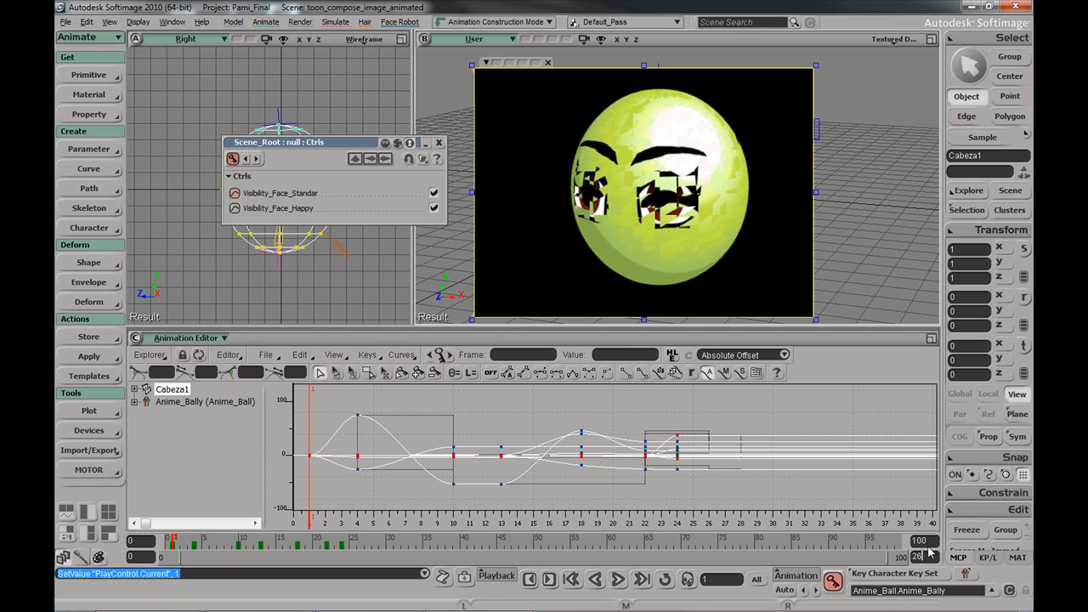
{"action": "type", "text": "26"}
{"action": "key", "text": "Return"}
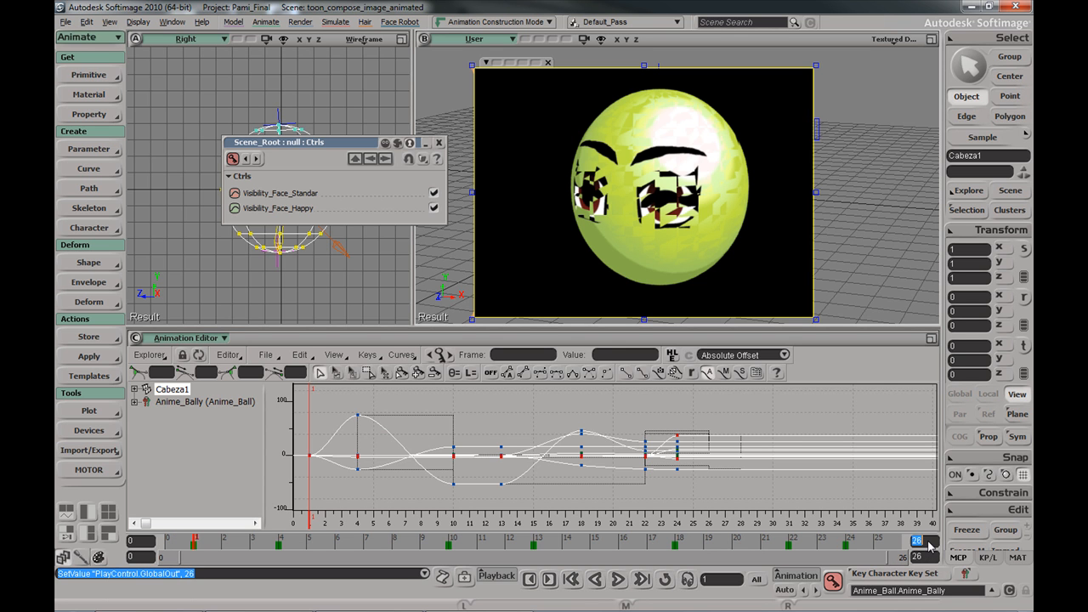
{"action": "key", "text": "Return"}
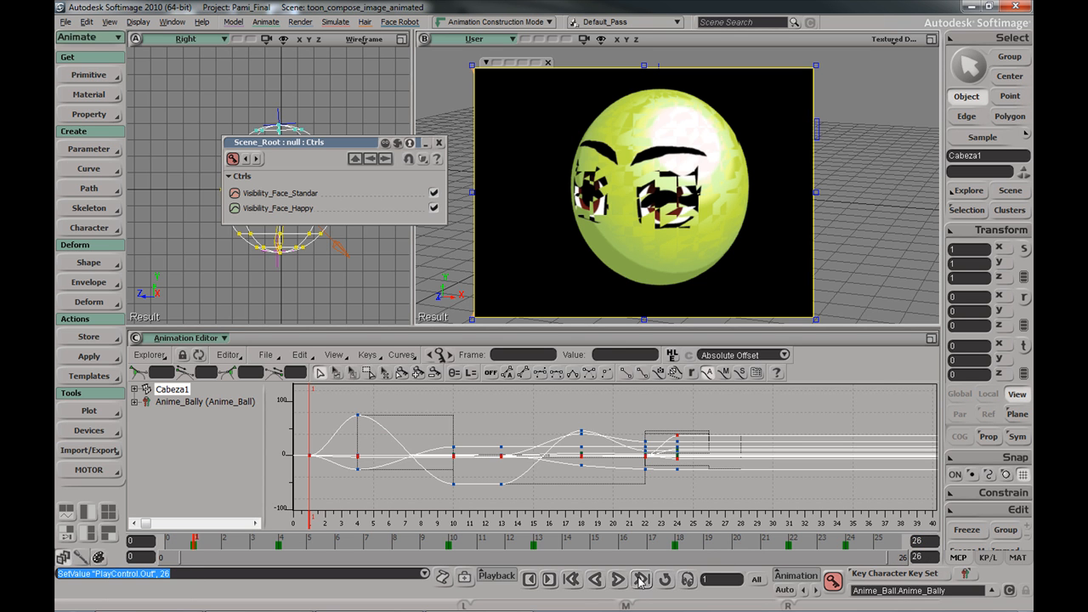
{"action": "left_click", "coordinate": [665, 579]}
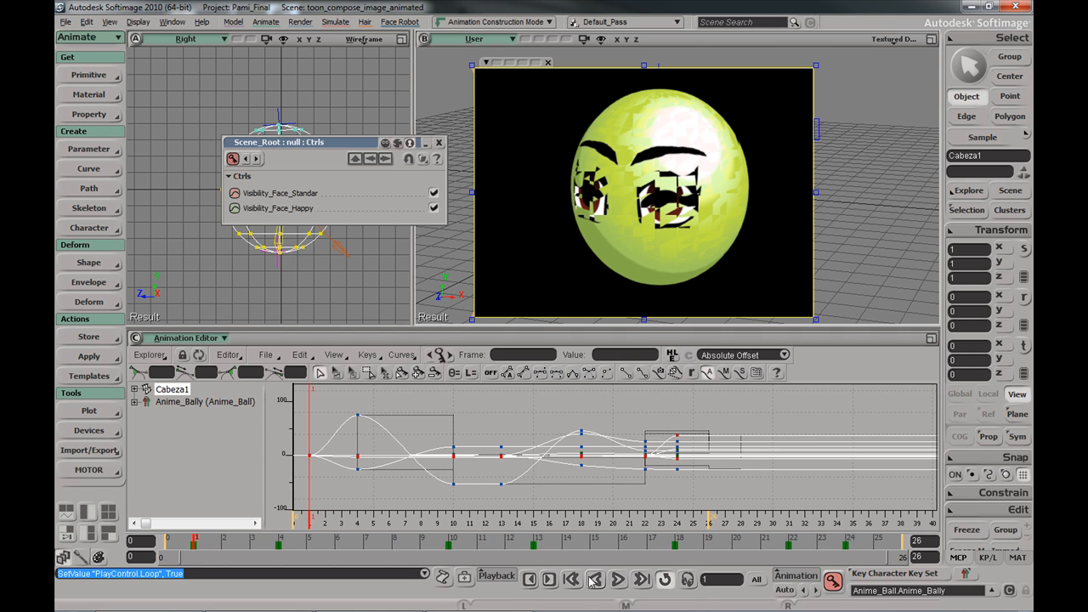
Play the head animation from the start in a loop, then switch Loop off so it stops at frame 26
{"action": "left_click", "coordinate": [619, 580]}
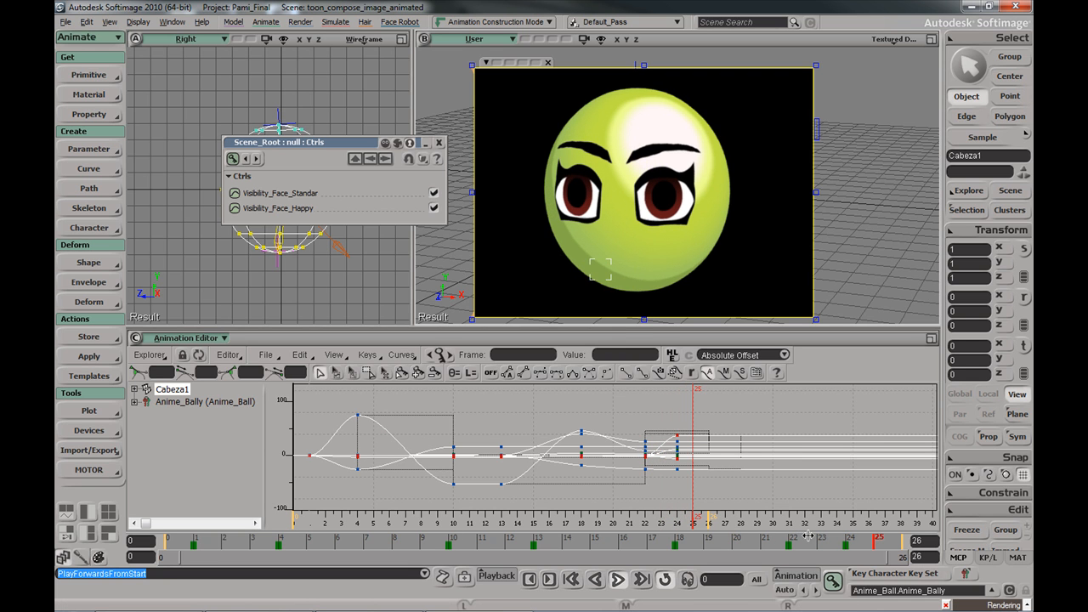
{"action": "left_click", "coordinate": [665, 579]}
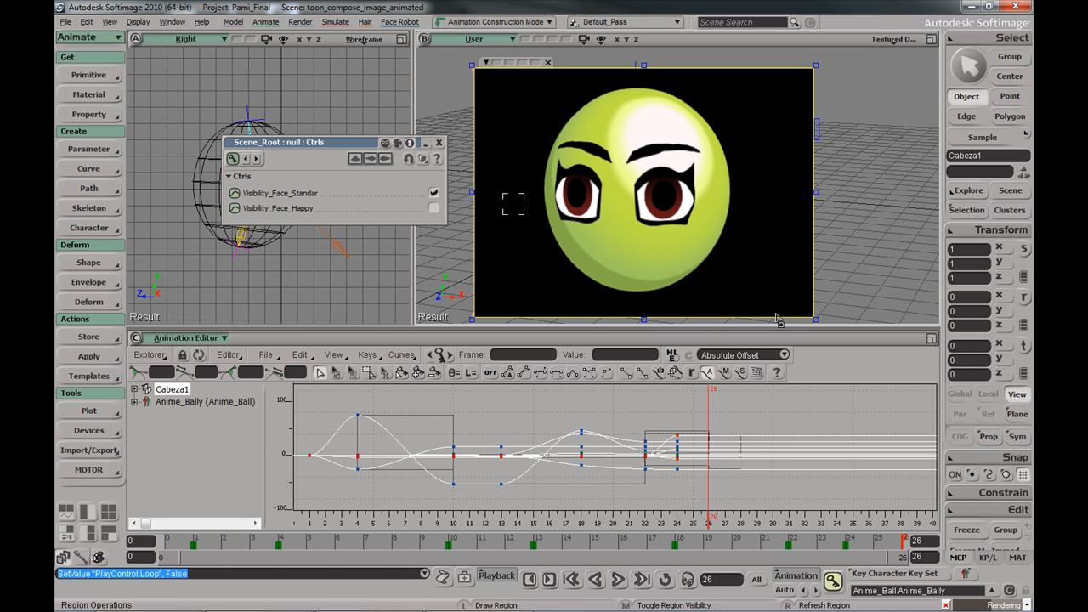